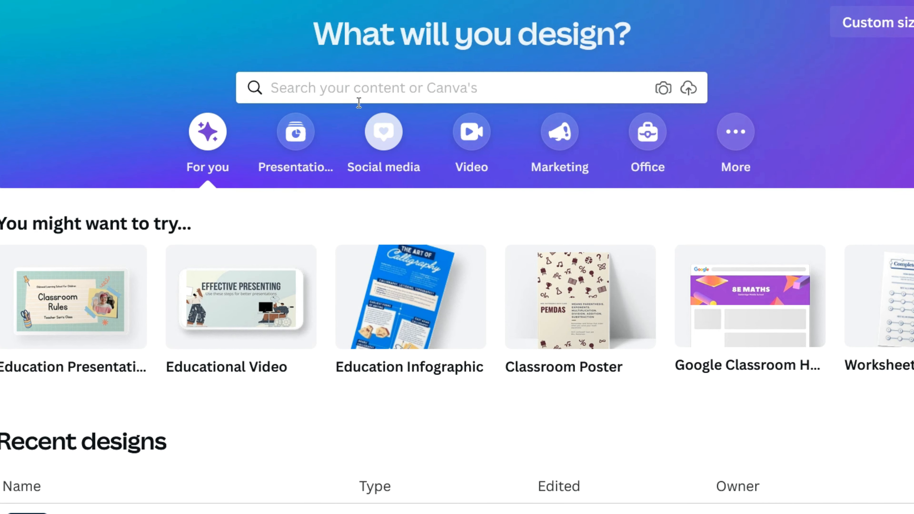
Step: Search for "logo" and create a new blank logo design
{"action": "left_click", "coordinate": [441, 133]}
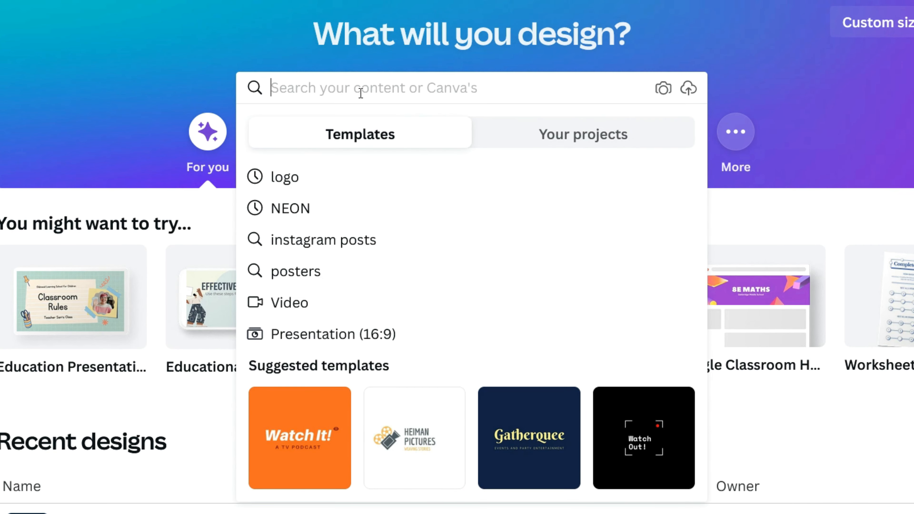
{"action": "type", "text": "logo"}
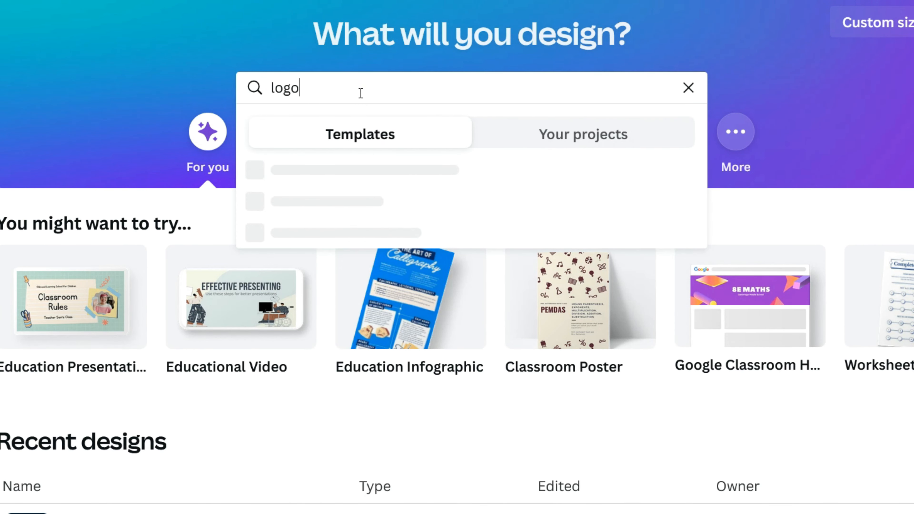
{"action": "key", "text": "Return"}
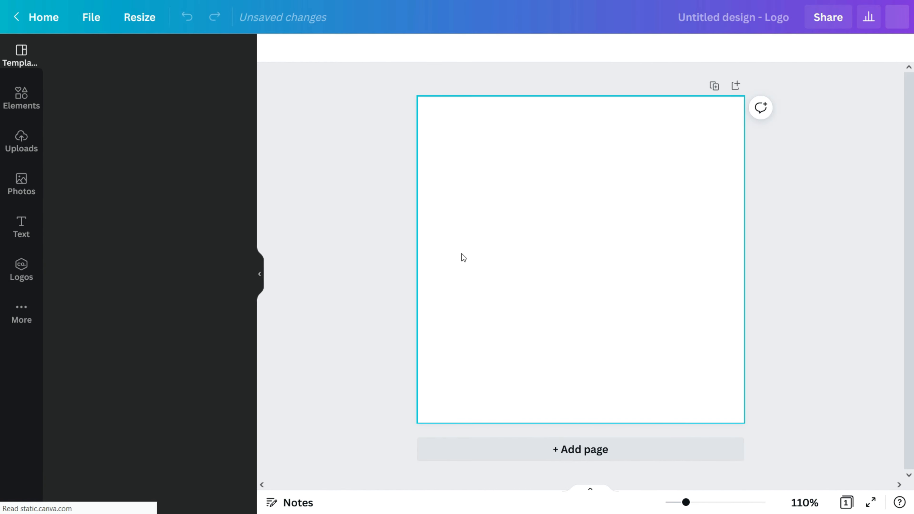
{"action": "left_click", "coordinate": [258, 274]}
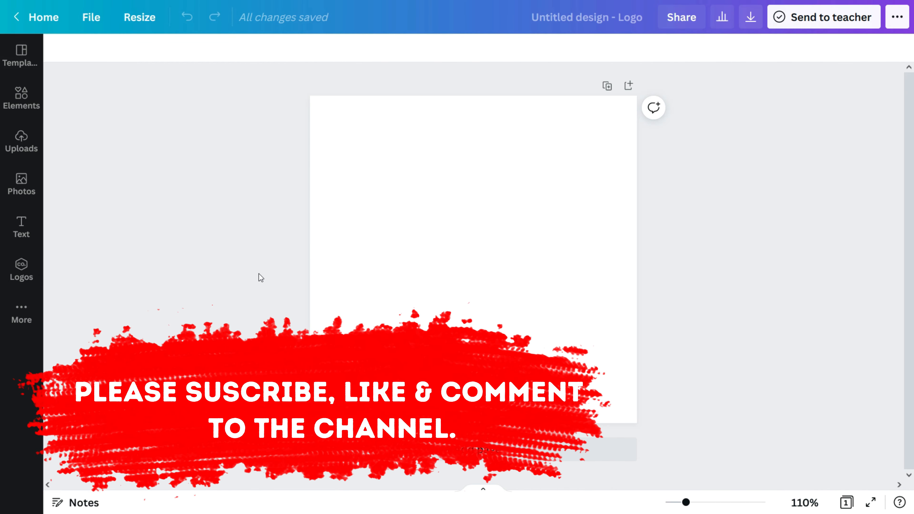
Step: Set the blank page's background colour to black
{"action": "left_click", "coordinate": [412, 253]}
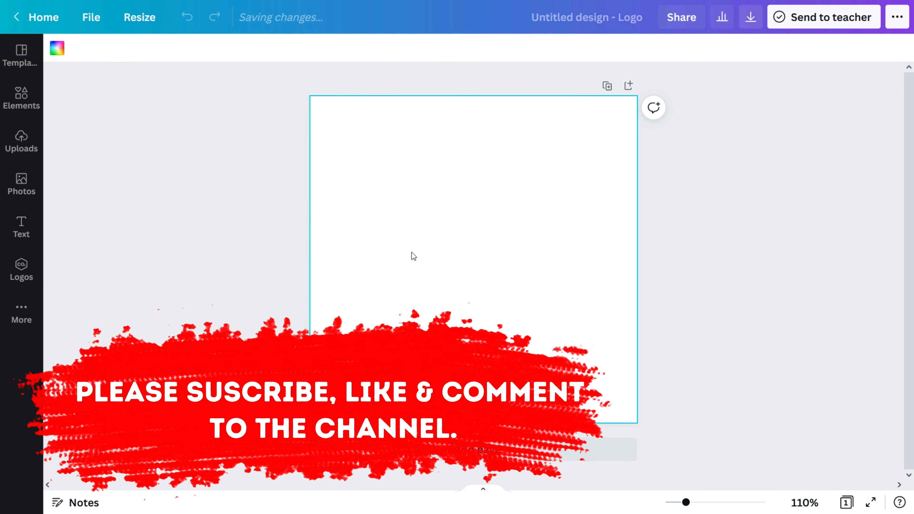
{"action": "left_click", "coordinate": [58, 49]}
{"action": "left_click", "coordinate": [74, 263]}
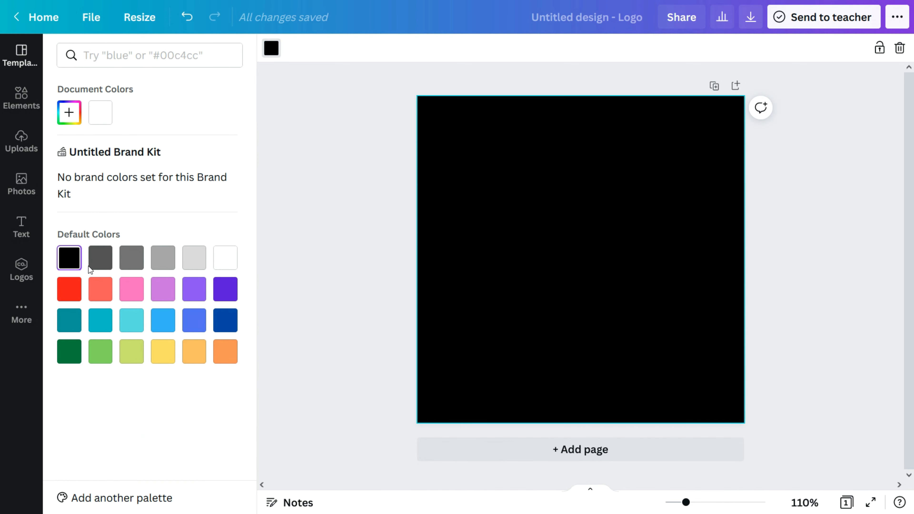
{"action": "left_click", "coordinate": [272, 51]}
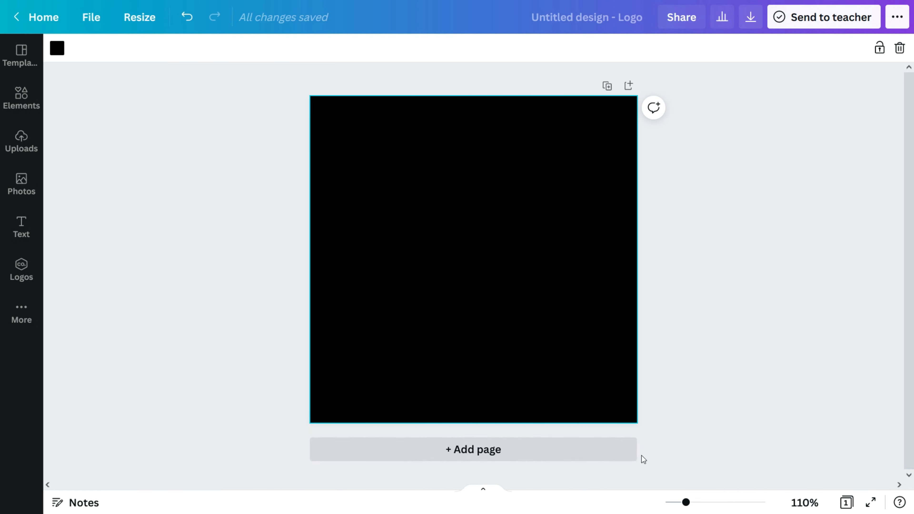
Step: Search the elements for "circle" and add the thick ring graphic to the black page
{"action": "left_click", "coordinate": [804, 503]}
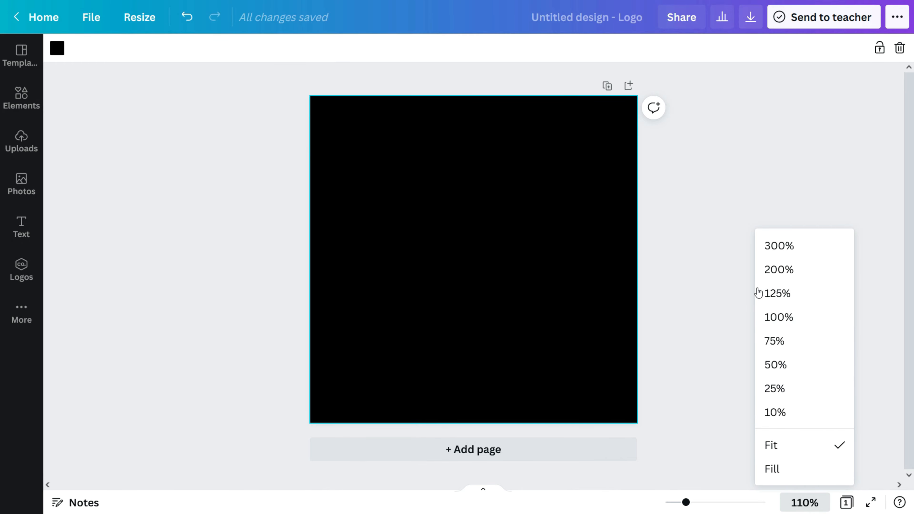
{"action": "left_click", "coordinate": [773, 294]}
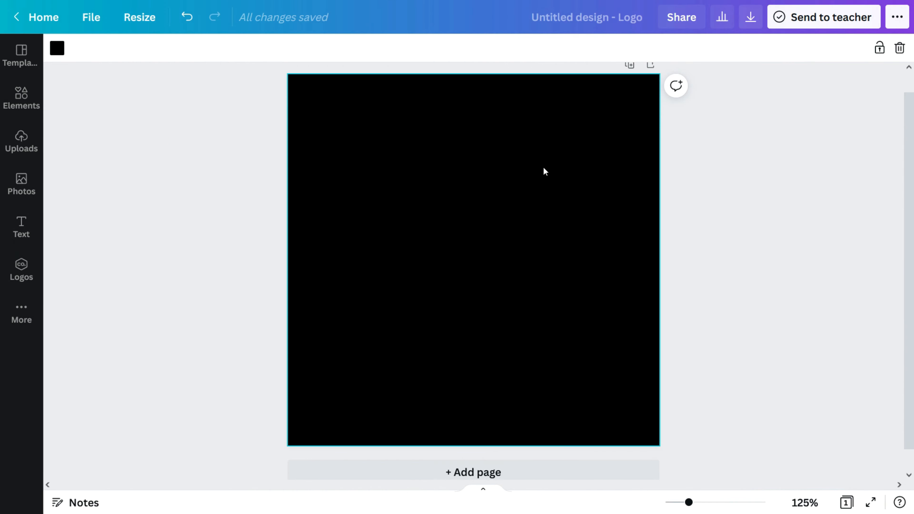
{"action": "left_click", "coordinate": [14, 97]}
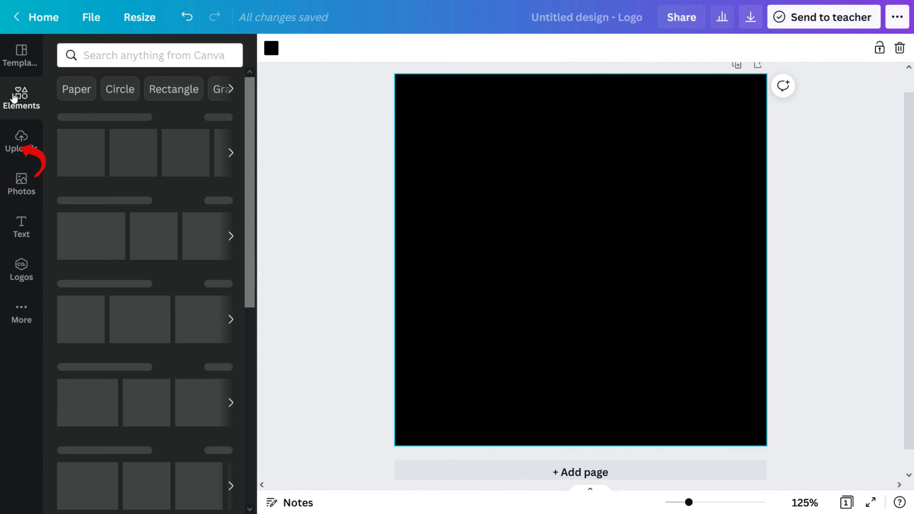
{"action": "left_click", "coordinate": [117, 57]}
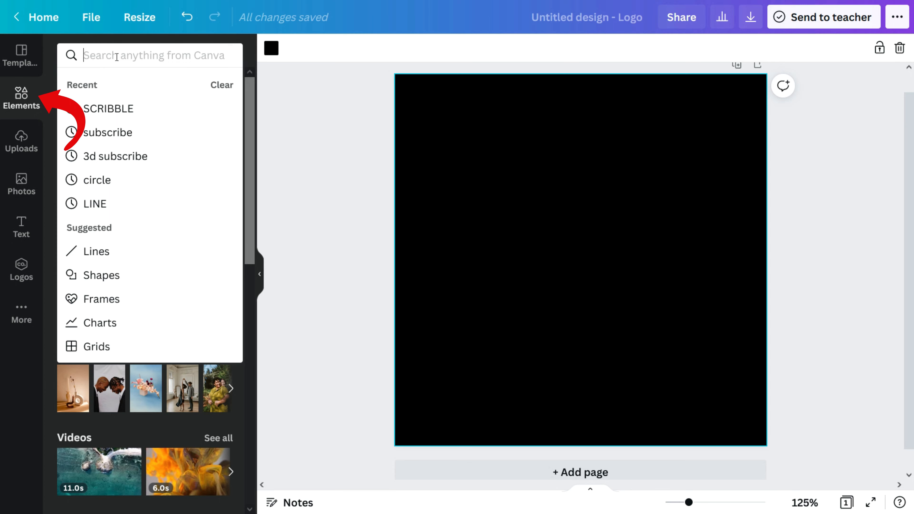
{"action": "type", "text": "ci"}
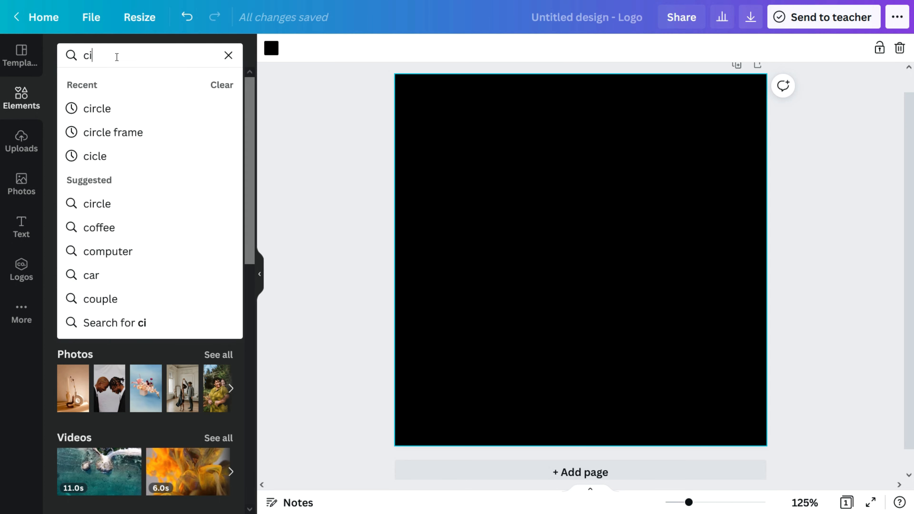
{"action": "type", "text": "rcle"}
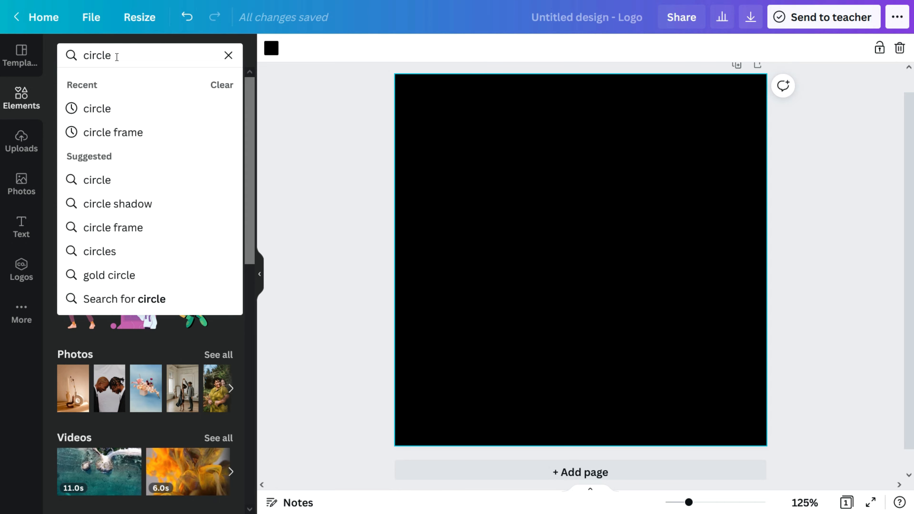
{"action": "key", "text": "Return"}
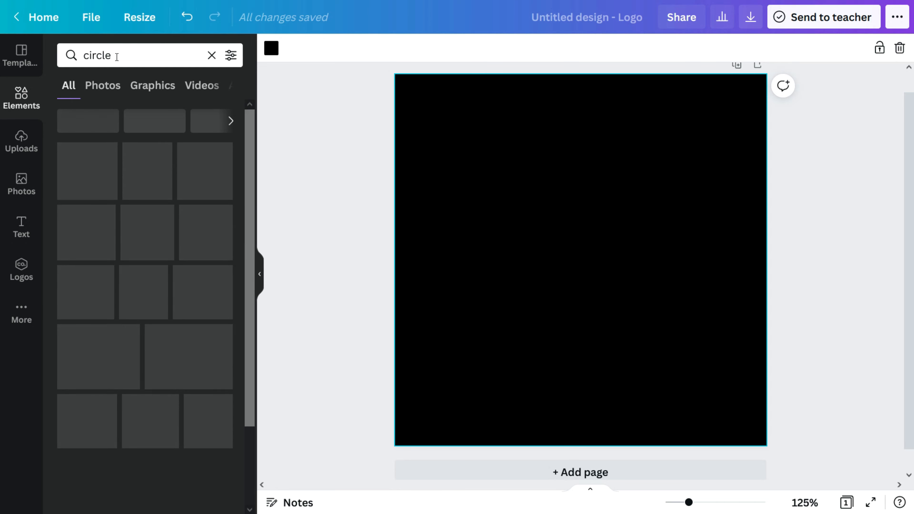
{"action": "scroll", "coordinate": [145, 320], "scroll_direction": "down", "scroll_amount": 5}
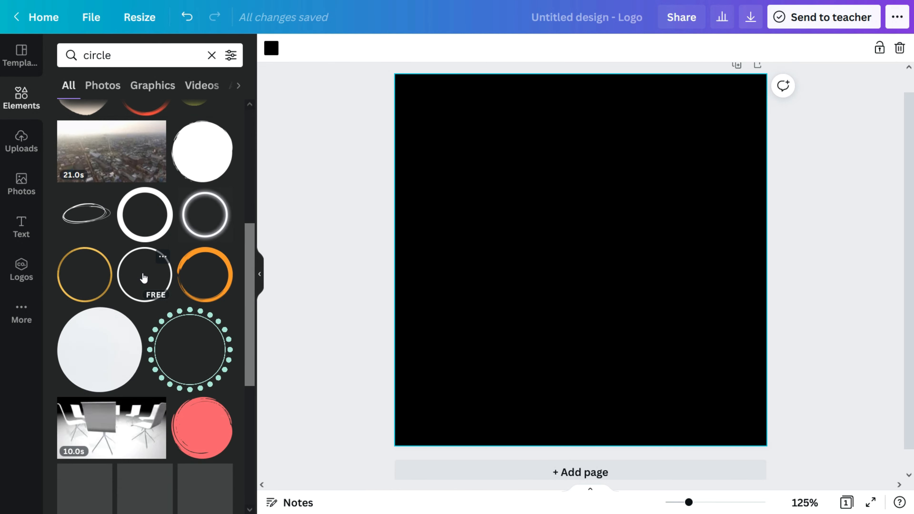
{"action": "left_click", "coordinate": [146, 218]}
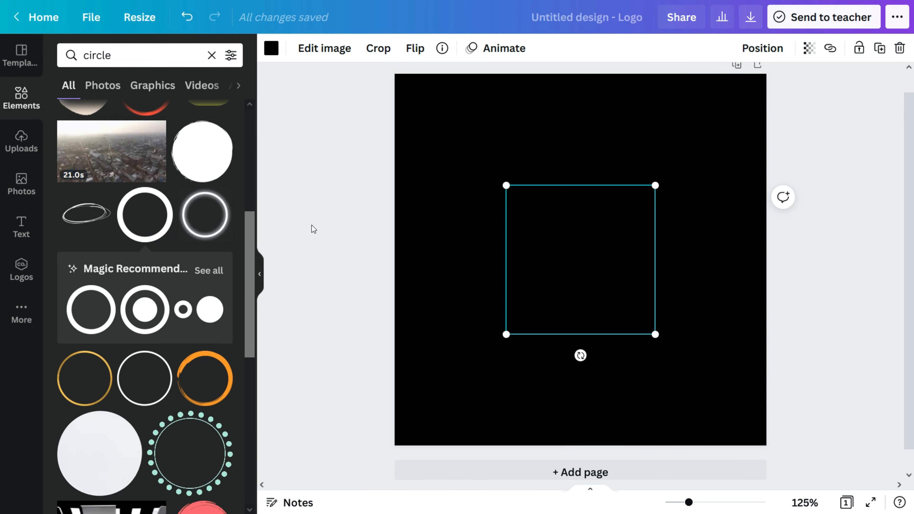
Step: Change the ring's colour to white
{"action": "left_click", "coordinate": [271, 48]}
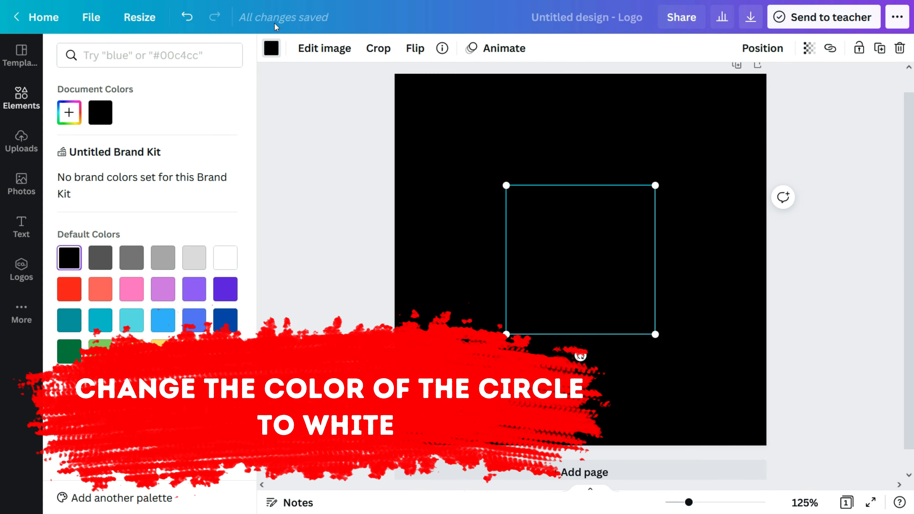
{"action": "left_click", "coordinate": [271, 48]}
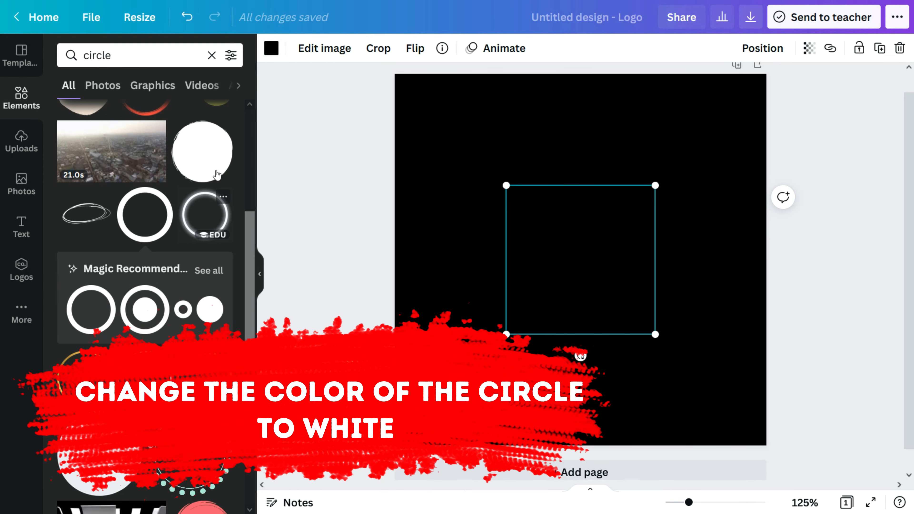
{"action": "left_click", "coordinate": [271, 47]}
{"action": "left_click", "coordinate": [226, 258]}
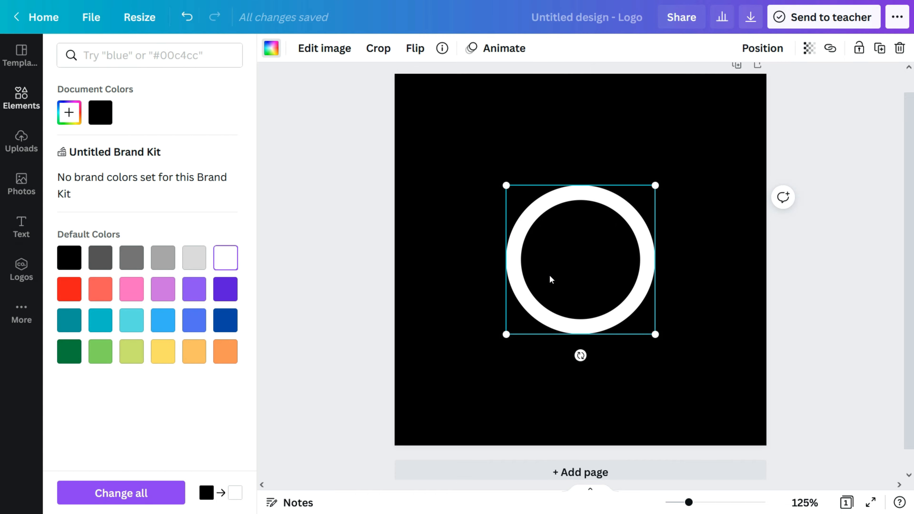
Step: Duplicate the white ring, shrink the copy slightly and centre it inside the original to form one thicker ring
{"action": "key", "text": "ctrl+v"}
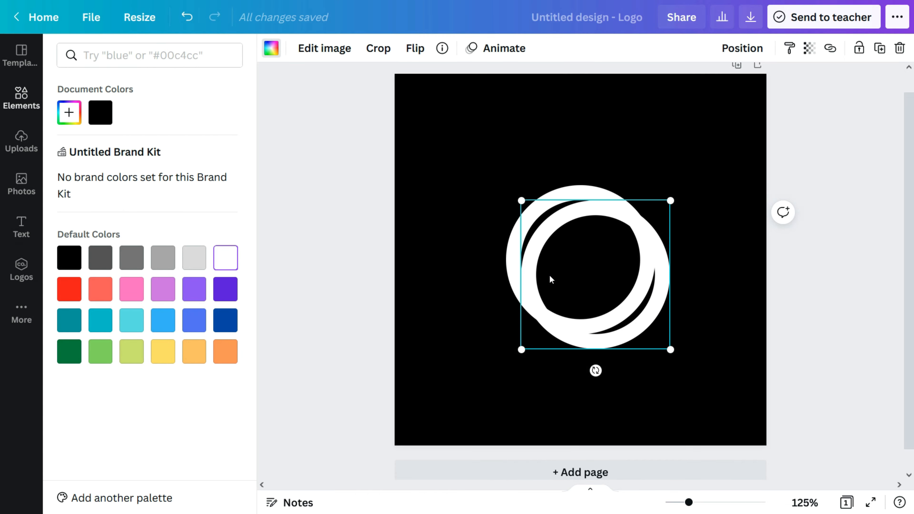
{"action": "mouse_move", "coordinate": [583, 269]}
{"action": "left_mouse_down"}
{"action": "mouse_move", "coordinate": [567, 248]}
{"action": "mouse_move", "coordinate": [575, 254]}
{"action": "left_mouse_up"}
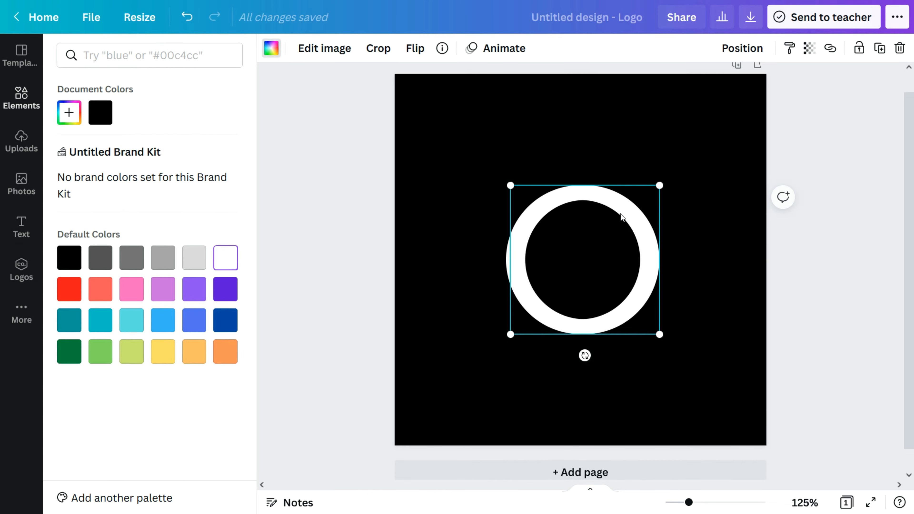
{"action": "left_click_drag", "start_coordinate": [654, 186], "coordinate": [635, 208]}
{"action": "left_click_drag", "start_coordinate": [583, 246], "coordinate": [591, 237]}
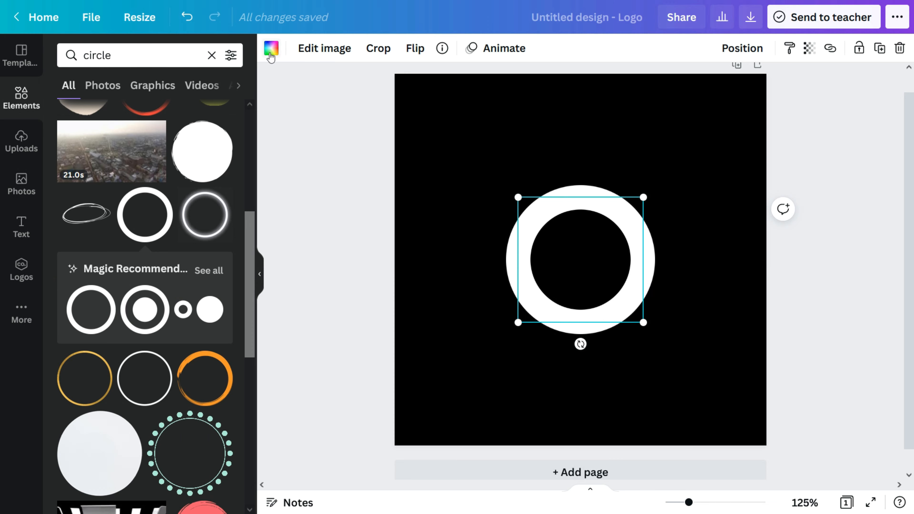
Step: Group the two nested rings into one object and check its alignment to the page
{"action": "left_click", "coordinate": [527, 135]}
{"action": "left_click_drag", "start_coordinate": [629, 148], "coordinate": [580, 354]}
{"action": "left_click", "coordinate": [713, 47]}
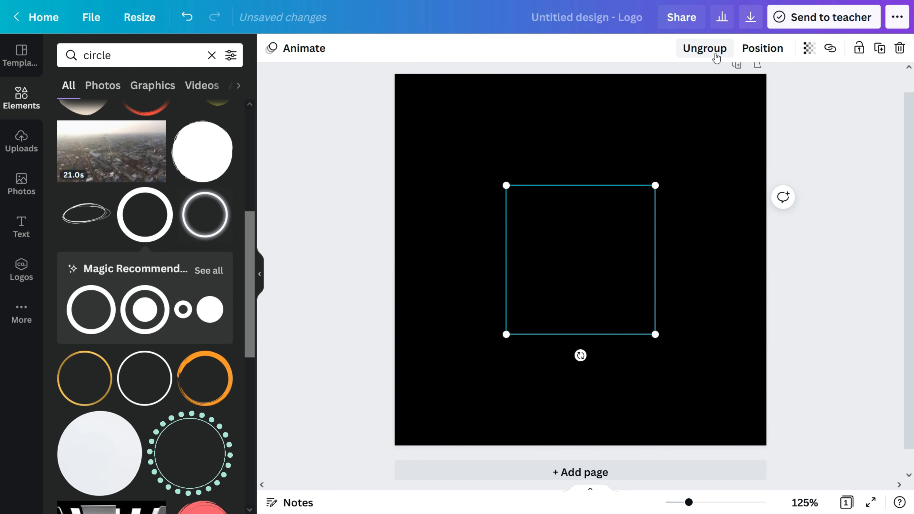
{"action": "left_click", "coordinate": [762, 48]}
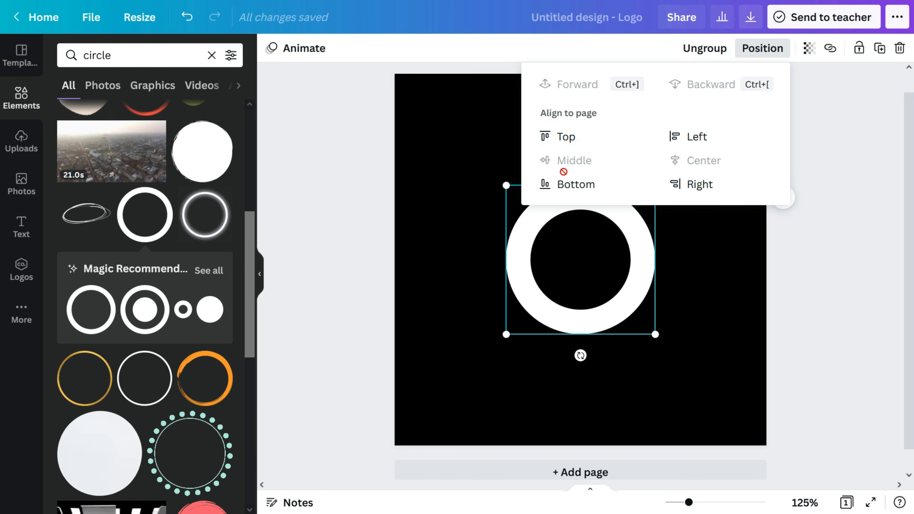
{"action": "left_click", "coordinate": [462, 259]}
{"action": "left_click", "coordinate": [462, 259]}
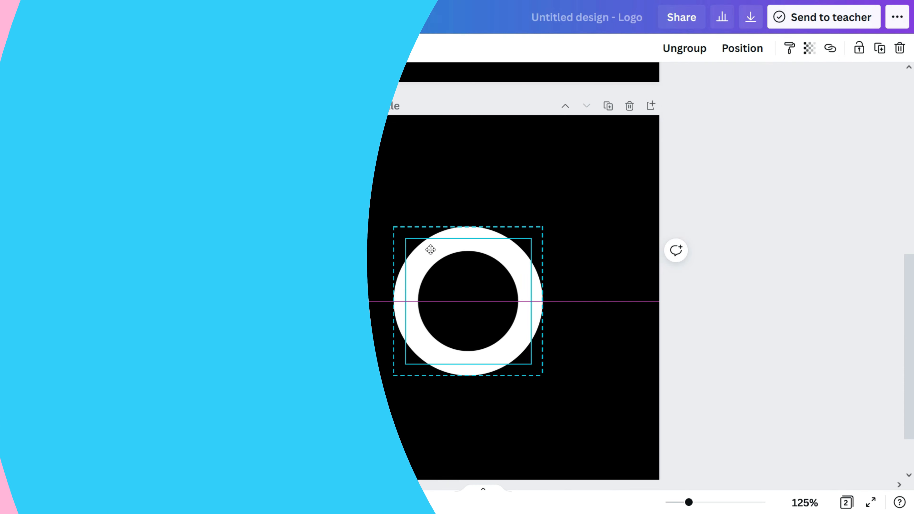
Step: Move the grouped ring on page 2 horizontally to the left of the page centre
{"action": "left_click_drag", "start_coordinate": [428, 247], "coordinate": [393, 248]}
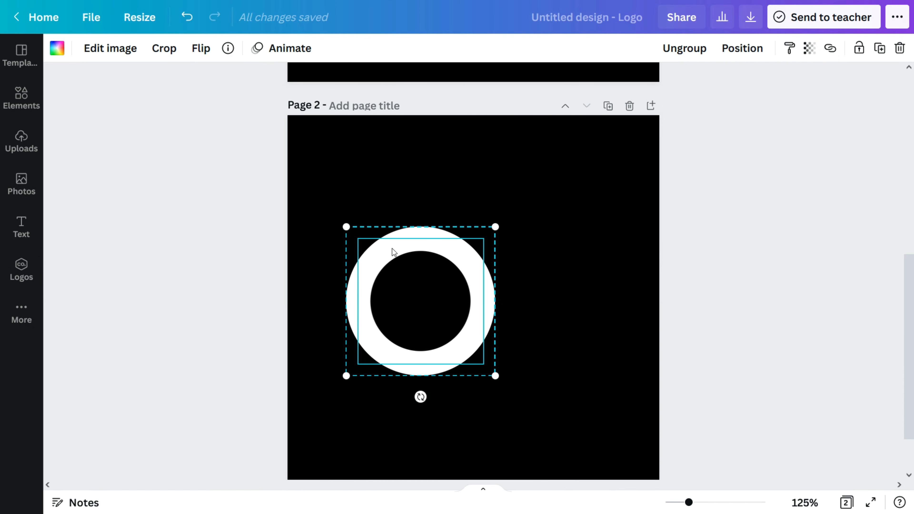
{"action": "left_click", "coordinate": [506, 199]}
{"action": "left_click", "coordinate": [432, 249]}
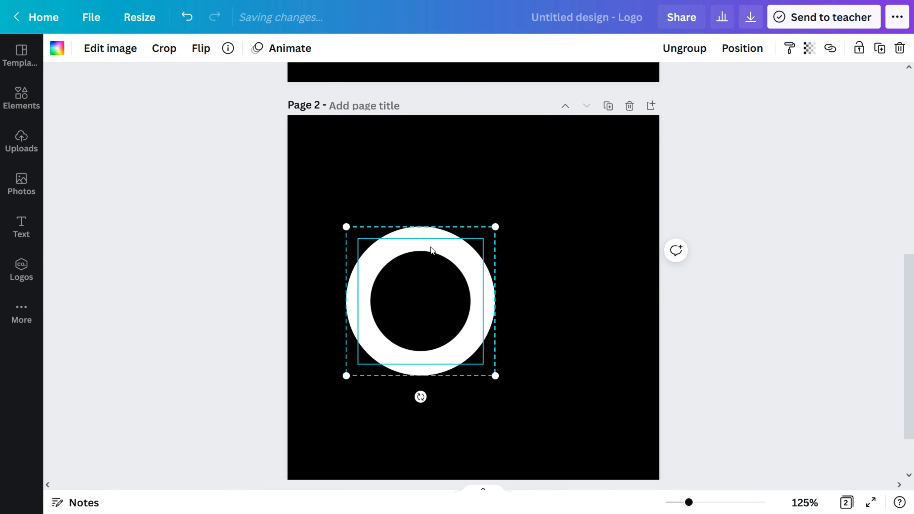
{"action": "left_click", "coordinate": [457, 280]}
Step: Copy the grouped ring on page 2 and place the duplicate level beside it on the right, overlapping the original
{"action": "right_click", "coordinate": [444, 243]}
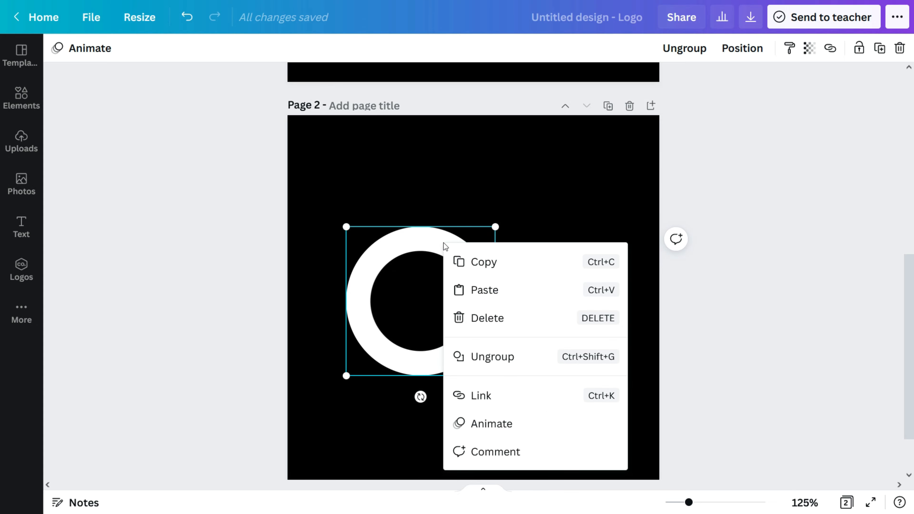
{"action": "left_click", "coordinate": [470, 264]}
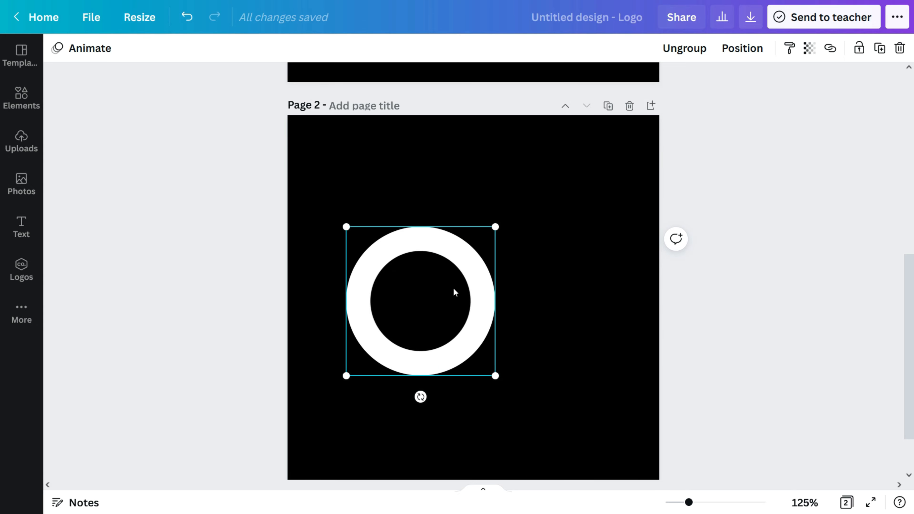
{"action": "key", "text": "ctrl+v"}
{"action": "left_click_drag", "start_coordinate": [468, 335], "coordinate": [536, 315]}
{"action": "left_click", "coordinate": [357, 193]}
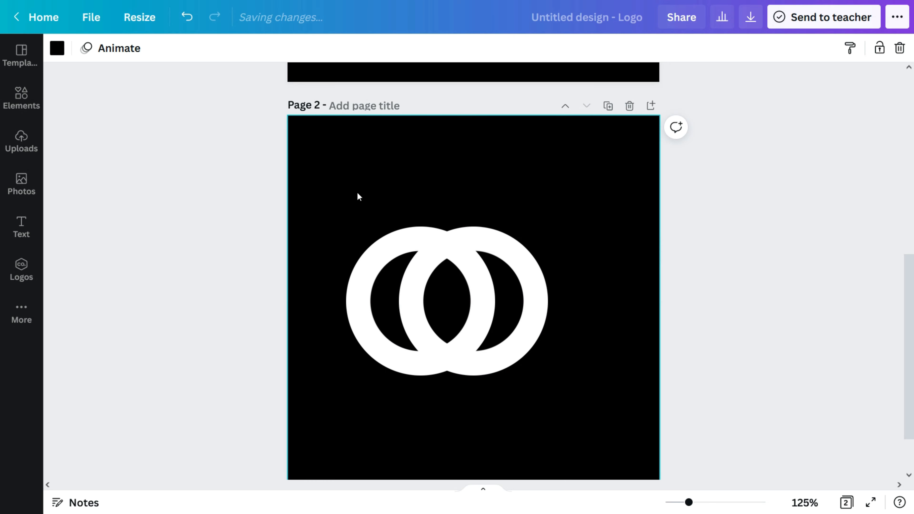
Step: Group the two overlapping rings and align the group to the page's horizontal centre
{"action": "left_click_drag", "start_coordinate": [360, 184], "coordinate": [543, 398]}
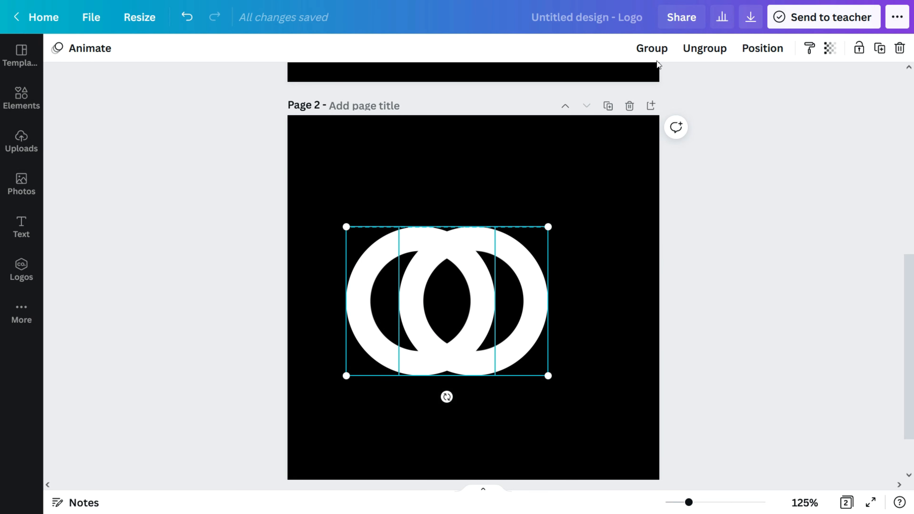
{"action": "left_click", "coordinate": [659, 48]}
{"action": "left_click", "coordinate": [742, 49]}
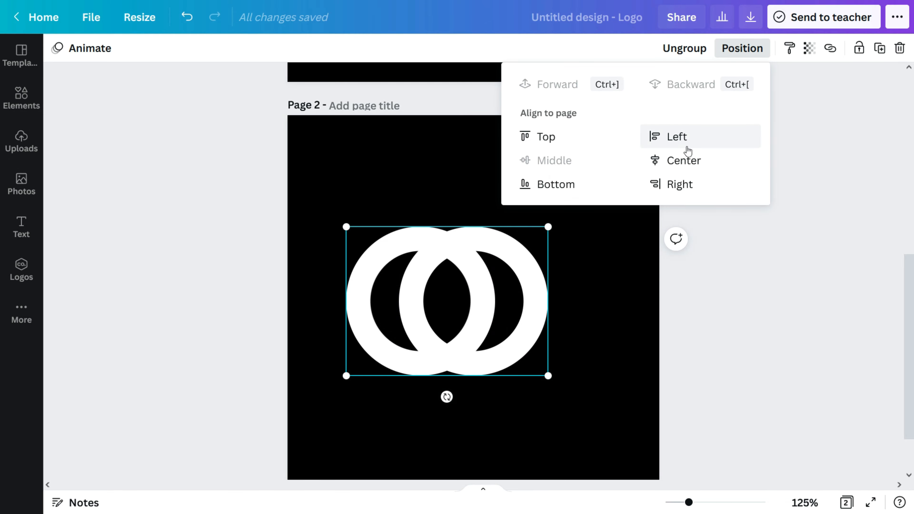
{"action": "left_click", "coordinate": [686, 158]}
{"action": "left_click", "coordinate": [618, 402]}
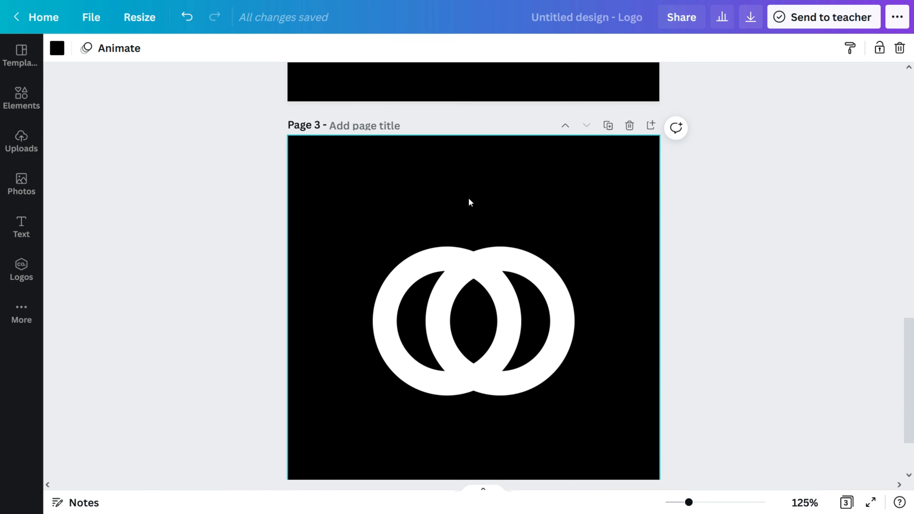
Step: Add a thin circle outline from the recommended graphics to page 3 and colour it orange
{"action": "scroll", "coordinate": [470, 203], "scroll_direction": "down", "scroll_amount": 2}
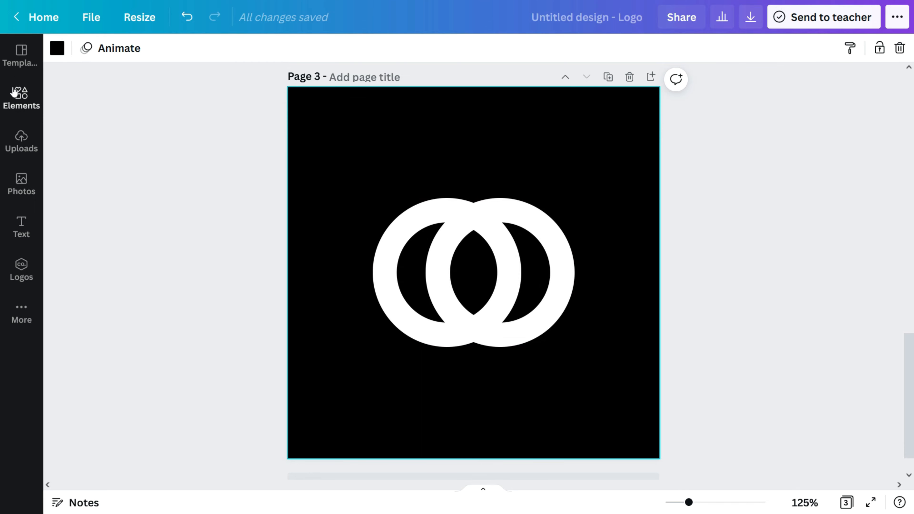
{"action": "left_click", "coordinate": [22, 96]}
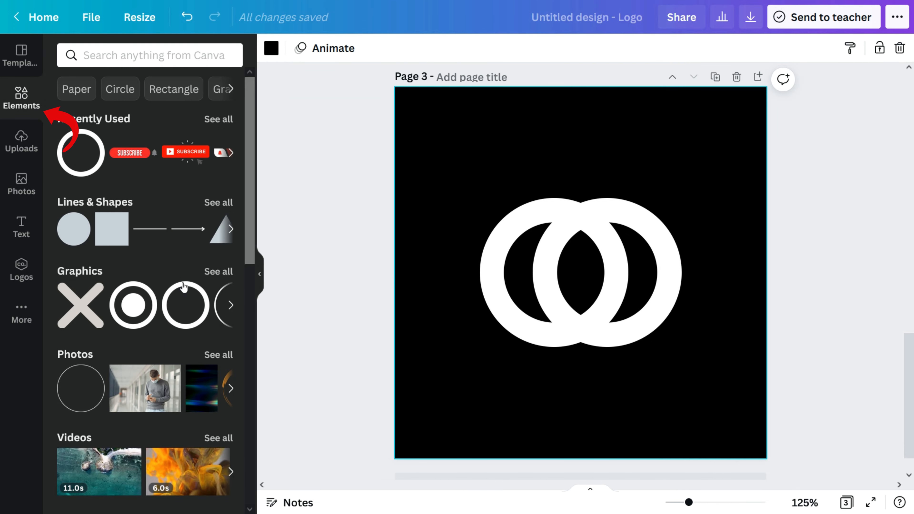
{"action": "left_click", "coordinate": [214, 273]}
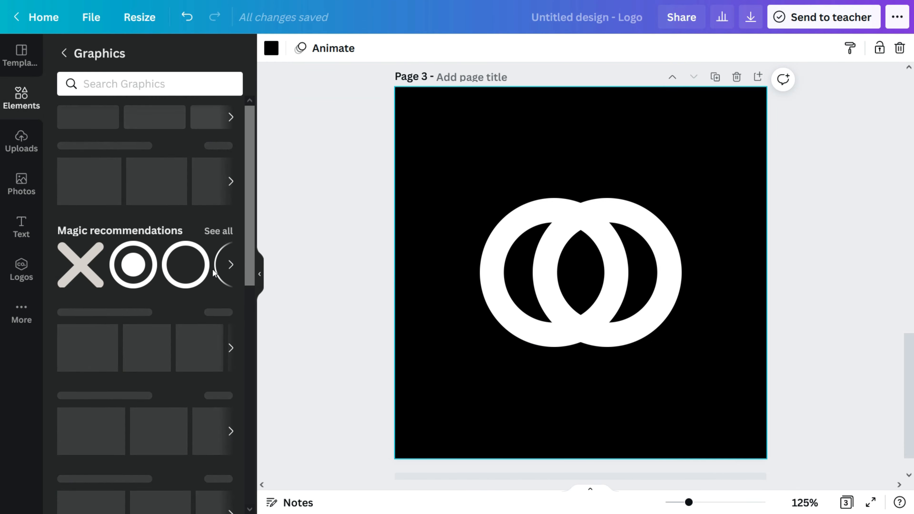
{"action": "left_click", "coordinate": [230, 265]}
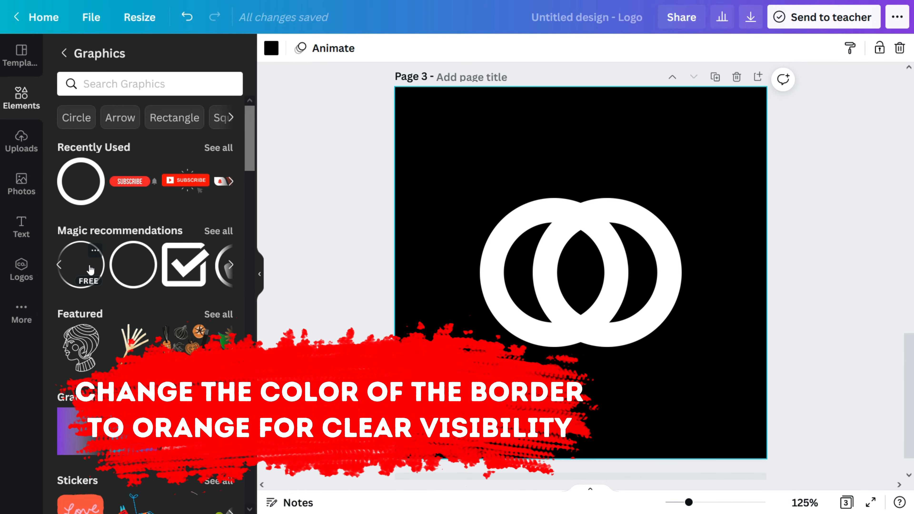
{"action": "left_click", "coordinate": [129, 276]}
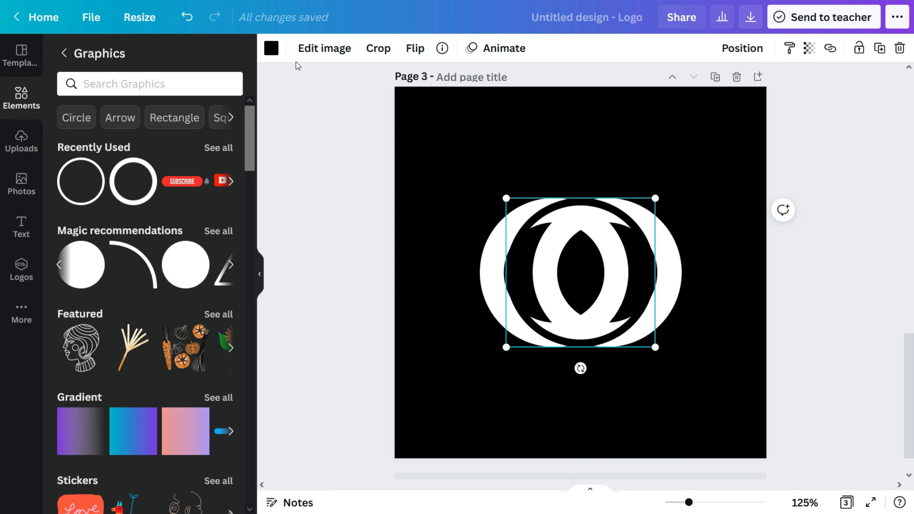
{"action": "left_click", "coordinate": [271, 50]}
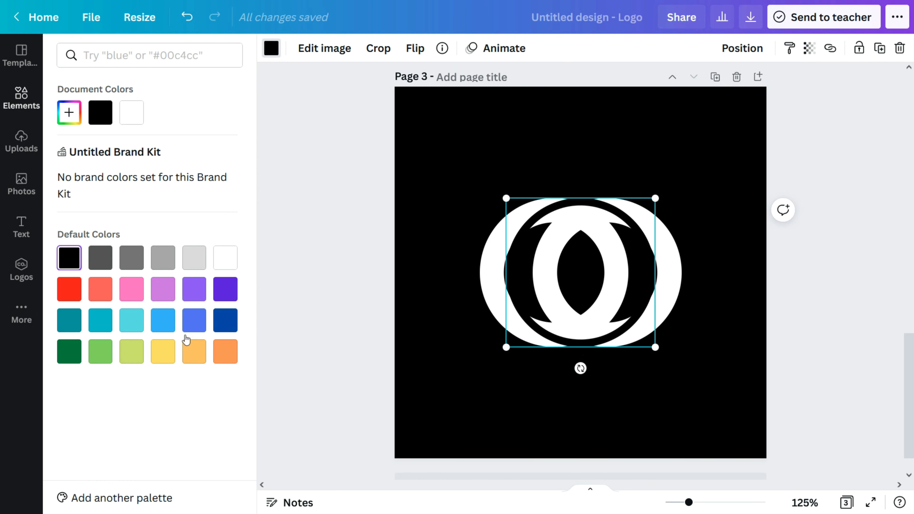
{"action": "left_click", "coordinate": [227, 353]}
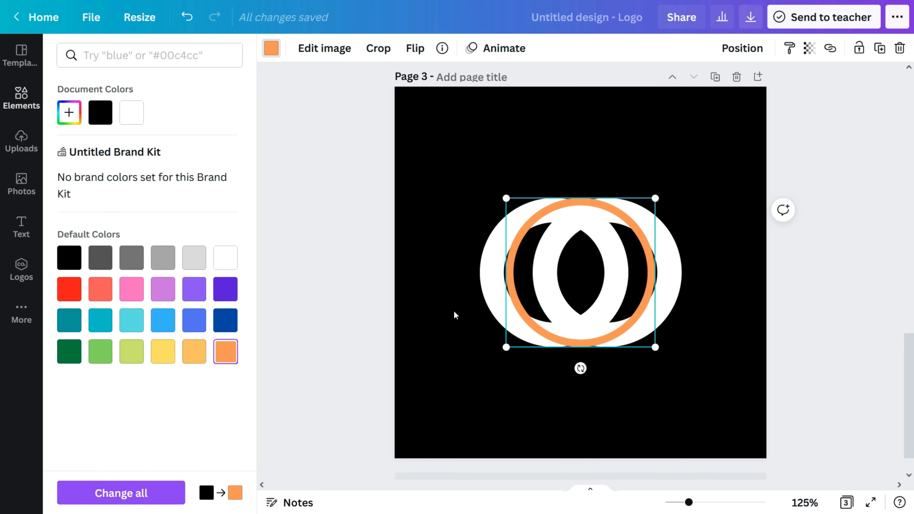
Step: Move and resize the orange outline so it touches the outer edge of the left ring all around
{"action": "left_click_drag", "start_coordinate": [526, 269], "coordinate": [496, 266]}
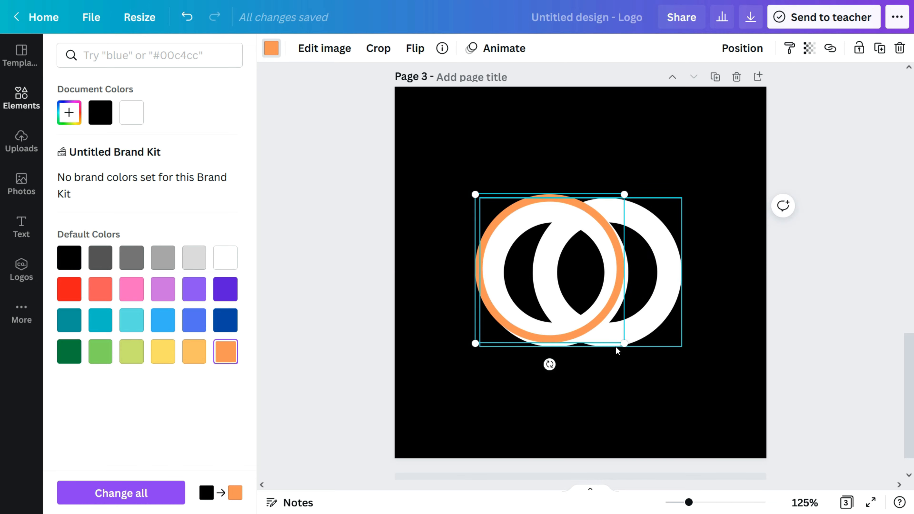
{"action": "left_click_drag", "start_coordinate": [625, 344], "coordinate": [641, 360]}
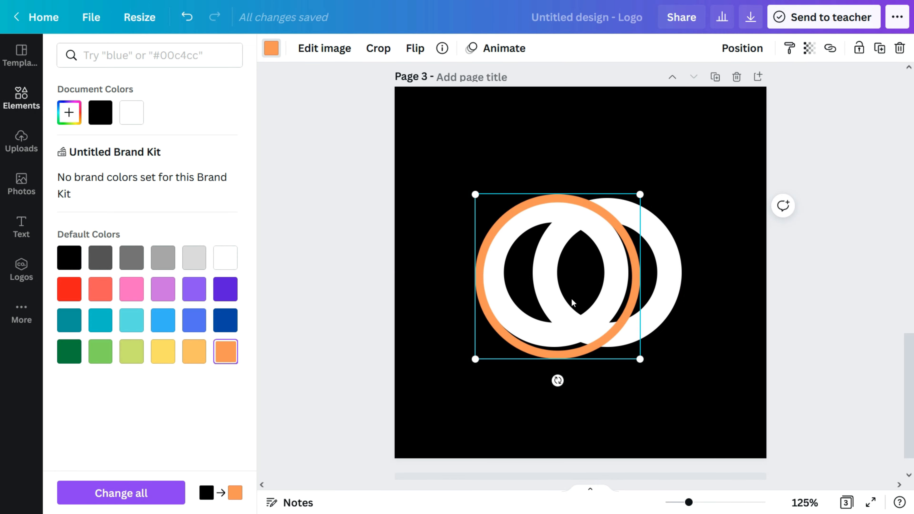
{"action": "left_click_drag", "start_coordinate": [571, 302], "coordinate": [561, 281]}
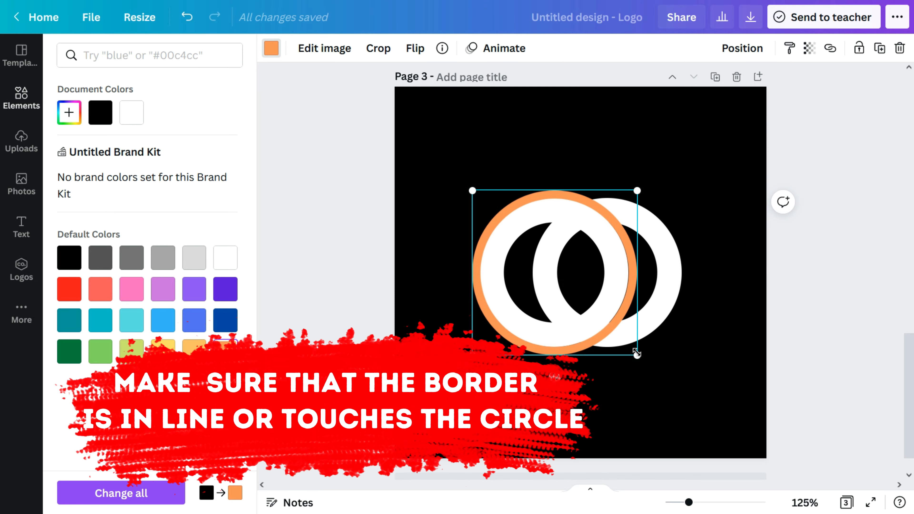
{"action": "left_click_drag", "start_coordinate": [637, 353], "coordinate": [637, 353]}
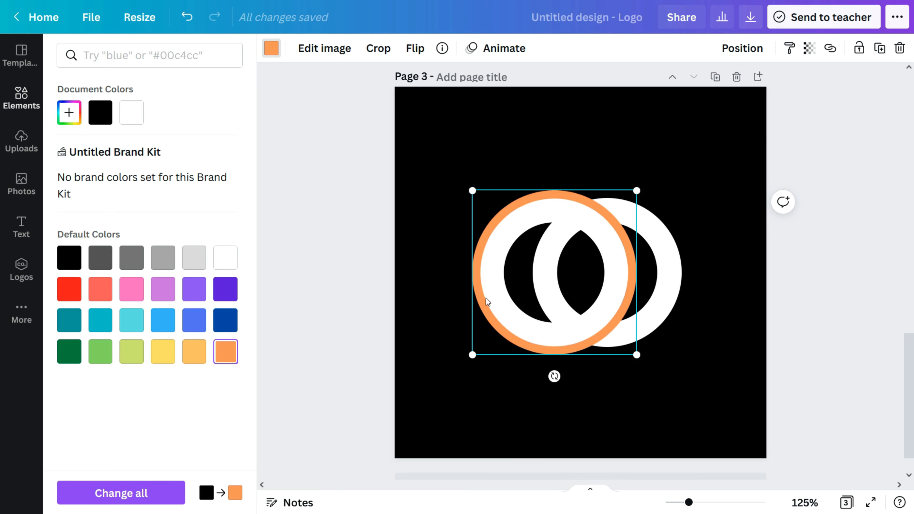
{"action": "left_click_drag", "start_coordinate": [637, 194], "coordinate": [639, 193]}
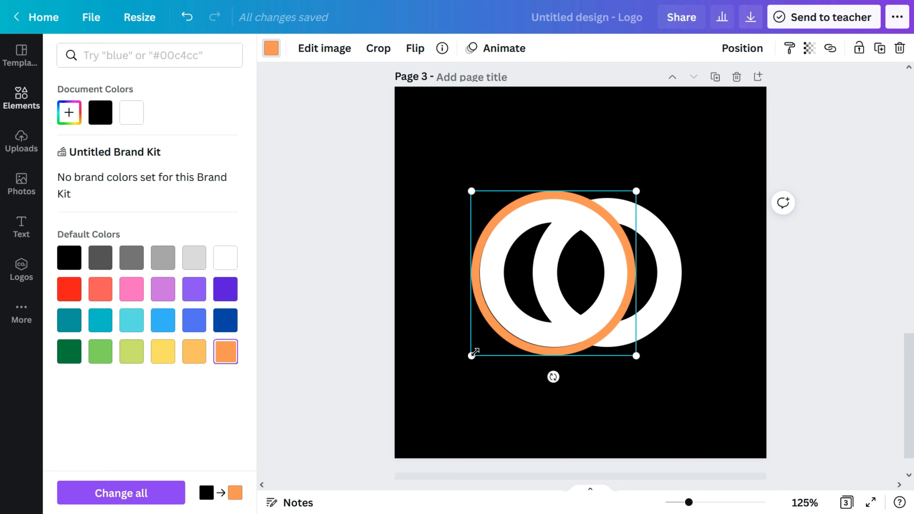
{"action": "left_click_drag", "start_coordinate": [474, 353], "coordinate": [476, 351]}
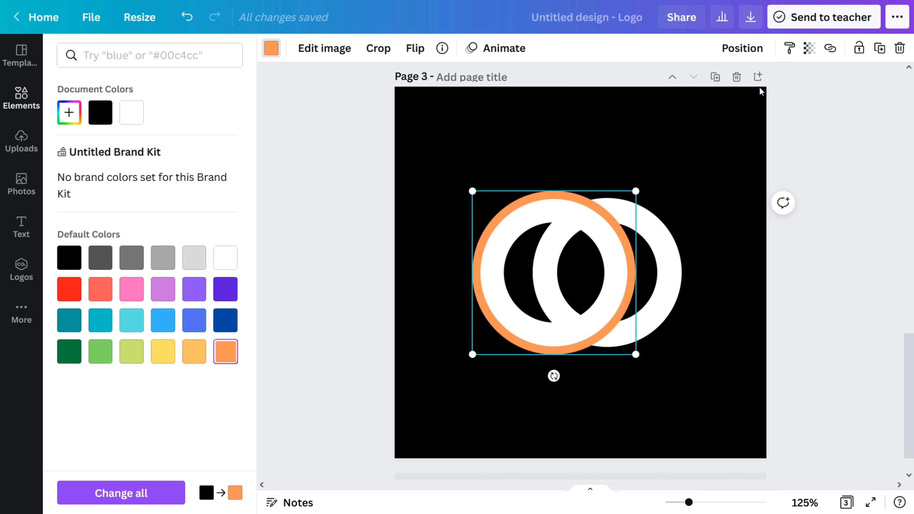
Step: Set the orange outline's transparency to 40 and fine-tune its size against the left ring's outer edge
{"action": "left_click", "coordinate": [809, 49]}
{"action": "left_click_drag", "start_coordinate": [767, 85], "coordinate": [727, 90]}
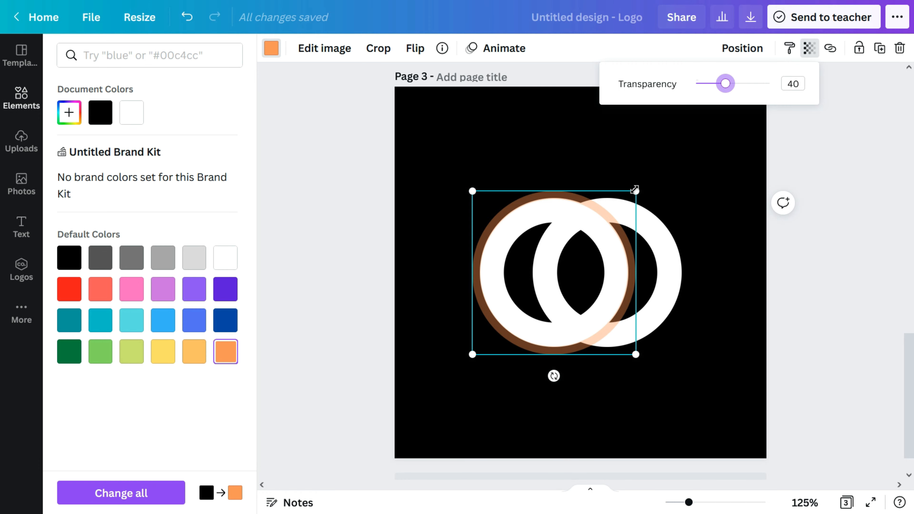
{"action": "left_click", "coordinate": [636, 191]}
{"action": "left_click_drag", "start_coordinate": [636, 191], "coordinate": [637, 191]}
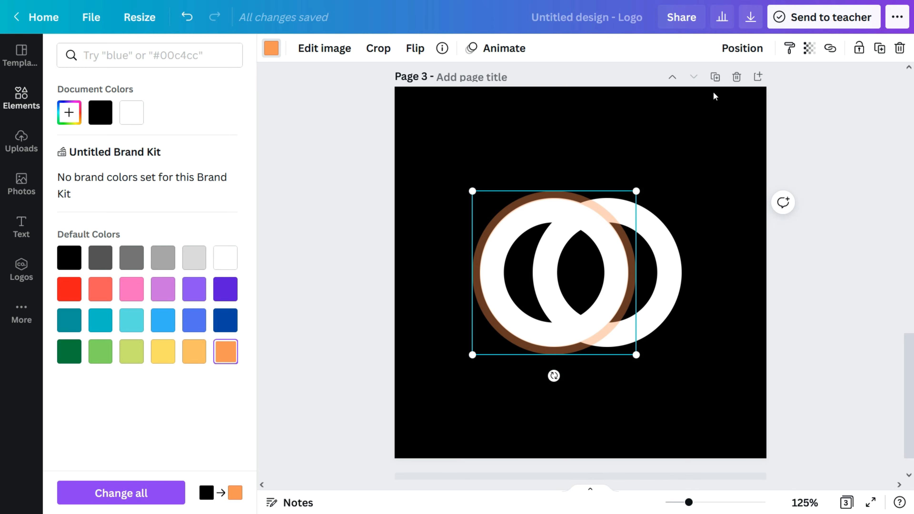
Step: Set the outline's transparency back to 100 and change its colour to black to separate the two rings
{"action": "left_click", "coordinate": [809, 50]}
{"action": "left_click_drag", "start_coordinate": [725, 85], "coordinate": [794, 94]}
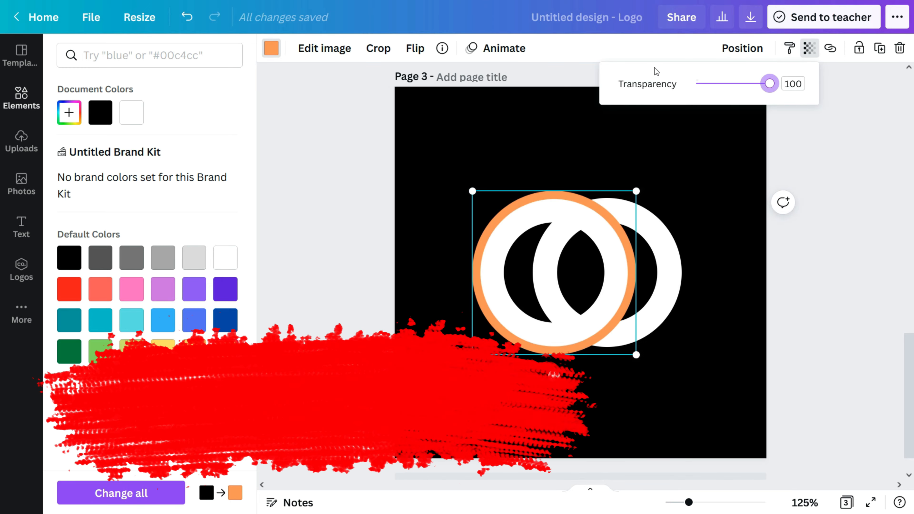
{"action": "left_click", "coordinate": [806, 52]}
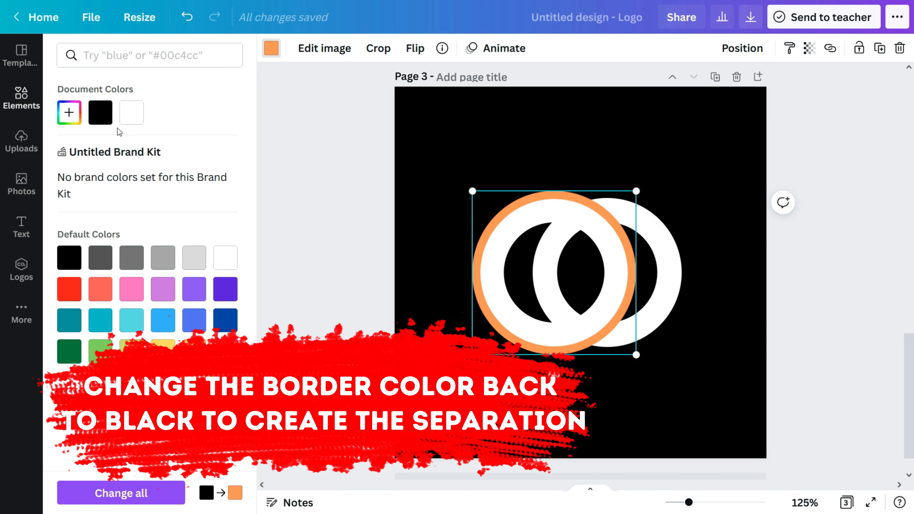
{"action": "left_click", "coordinate": [61, 258]}
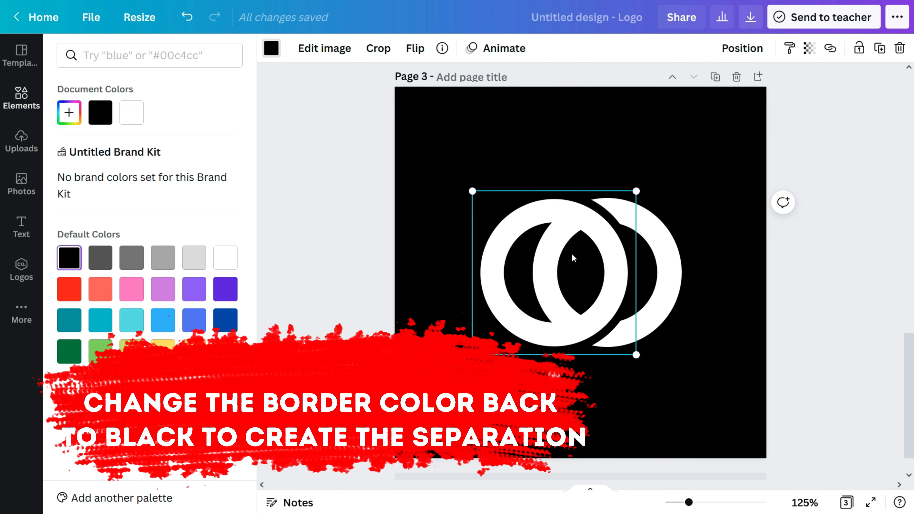
Step: Group both rings with the black outline on page 3 and duplicate the page
{"action": "left_click", "coordinate": [596, 162]}
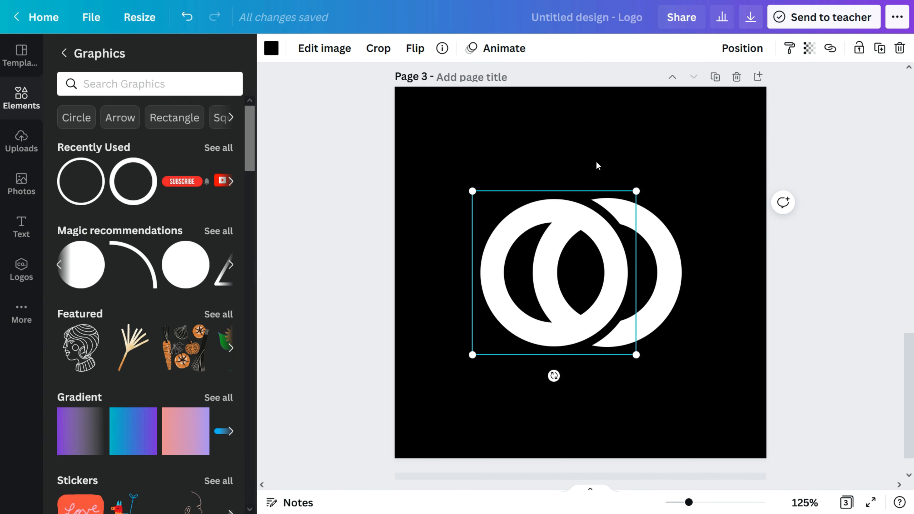
{"action": "left_click", "coordinate": [615, 153]}
{"action": "left_click_drag", "start_coordinate": [642, 137], "coordinate": [494, 392]}
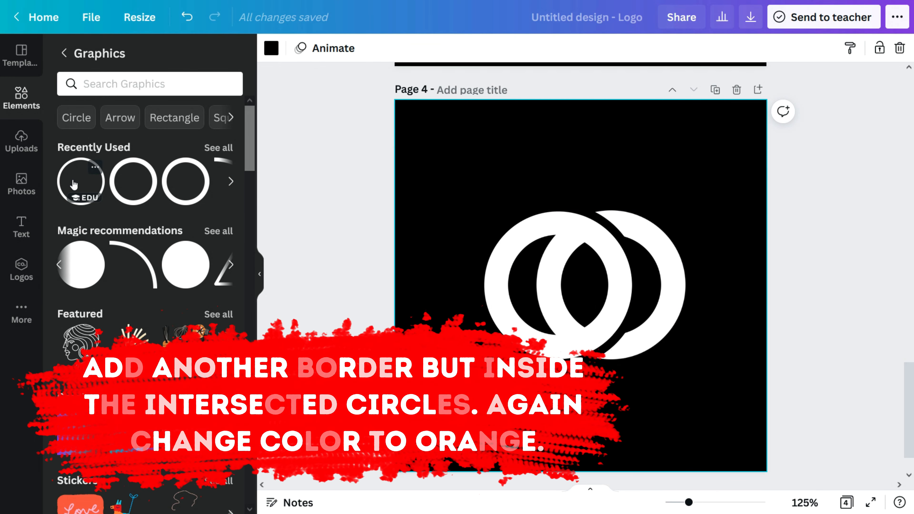
Step: Add another recently used thin circle outline to page 4 and colour it orange
{"action": "left_click", "coordinate": [73, 184]}
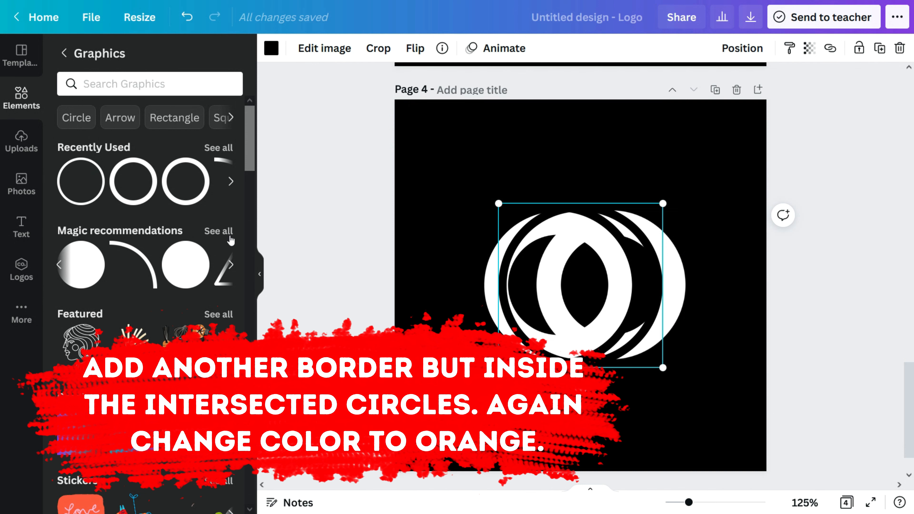
{"action": "left_click", "coordinate": [258, 275]}
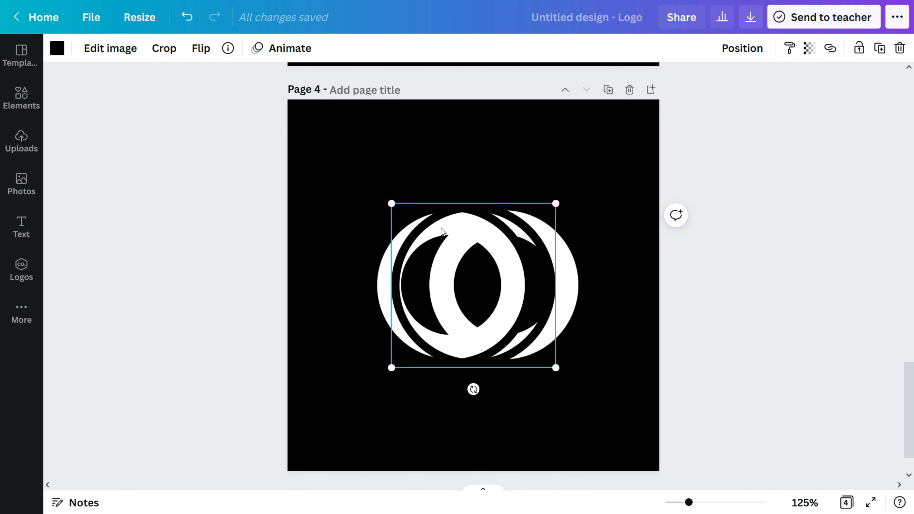
{"action": "left_click", "coordinate": [60, 47]}
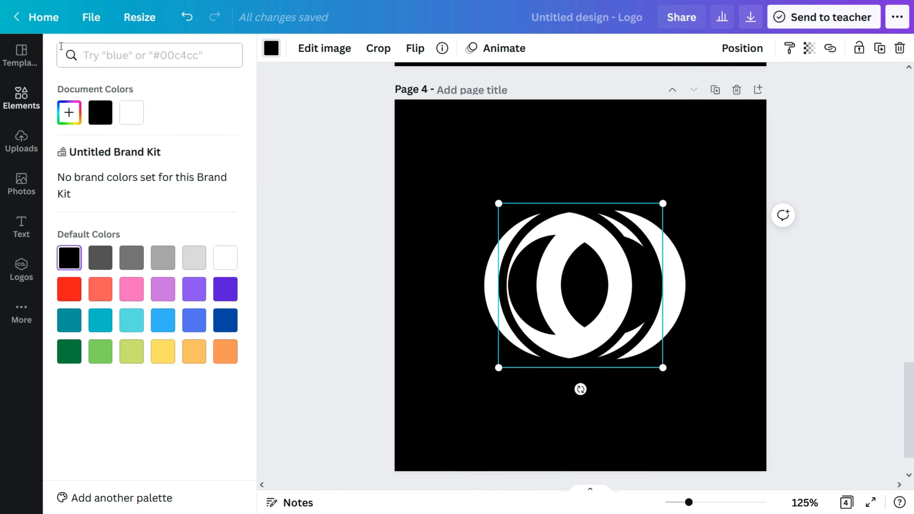
{"action": "left_click", "coordinate": [229, 352]}
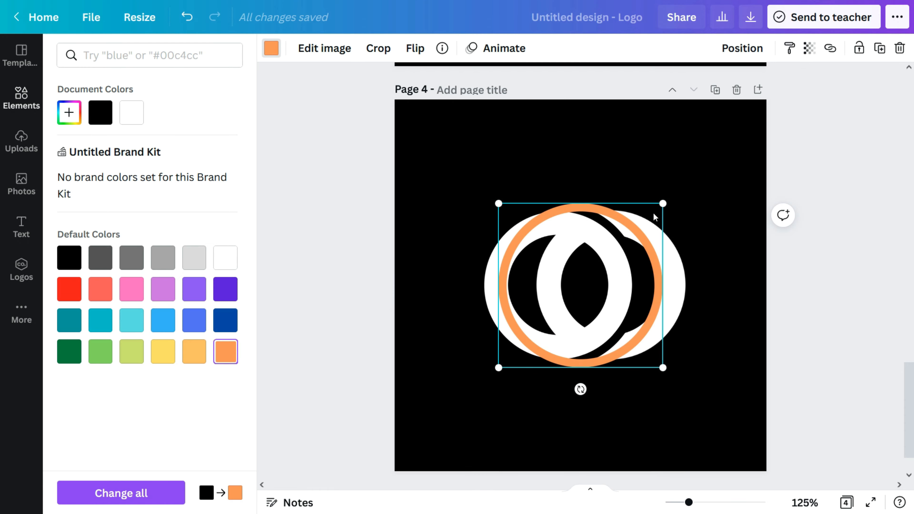
Step: Shrink the orange outline to about 140 × 140 and fit it inside the left ring's opening
{"action": "left_click_drag", "start_coordinate": [658, 208], "coordinate": [613, 253]}
{"action": "left_click_drag", "start_coordinate": [613, 368], "coordinate": [603, 357]}
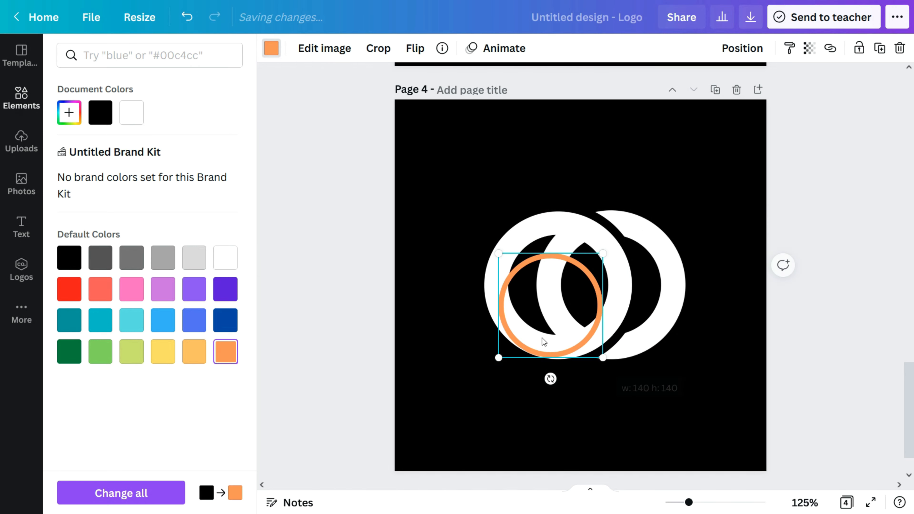
{"action": "left_click_drag", "start_coordinate": [522, 320], "coordinate": [530, 299]}
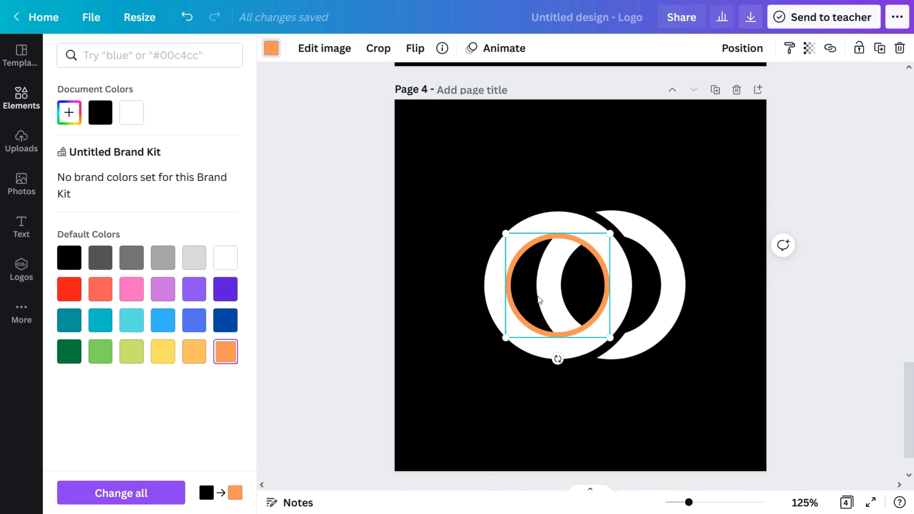
Step: Set the inner outline's transparency to 63 and fine-tune its size to follow the left ring's inner edge
{"action": "left_click", "coordinate": [805, 52]}
{"action": "left_click_drag", "start_coordinate": [772, 85], "coordinate": [743, 87]}
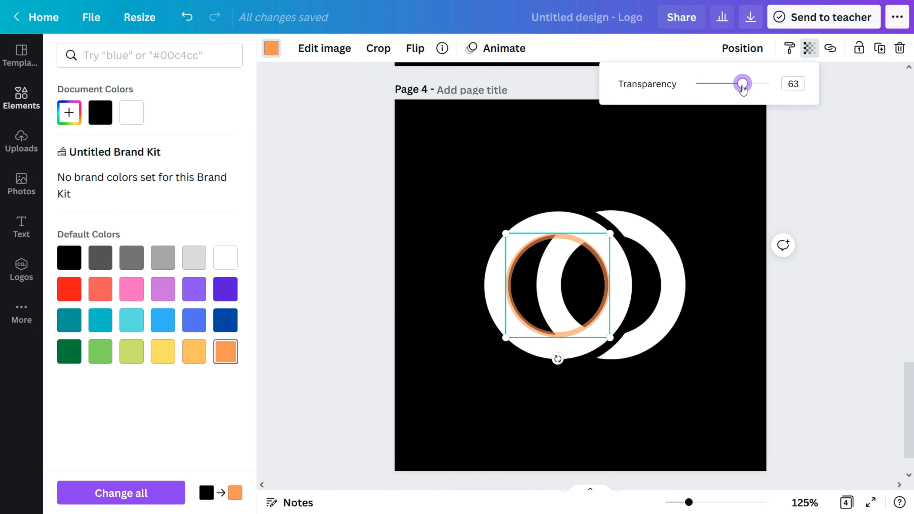
{"action": "left_click_drag", "start_coordinate": [611, 337], "coordinate": [608, 337]}
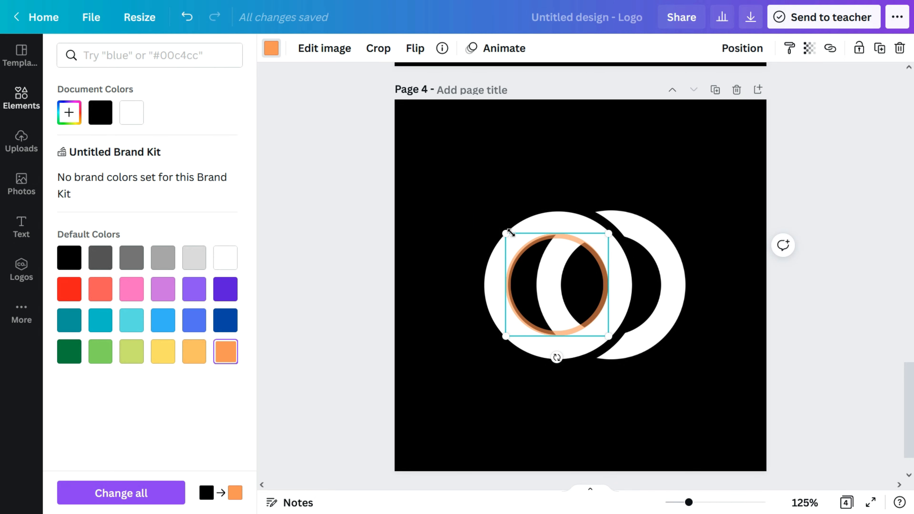
{"action": "mouse_move", "coordinate": [507, 234]}
{"action": "left_mouse_down"}
{"action": "mouse_move", "coordinate": [518, 244]}
{"action": "mouse_move", "coordinate": [510, 233]}
{"action": "left_mouse_up"}
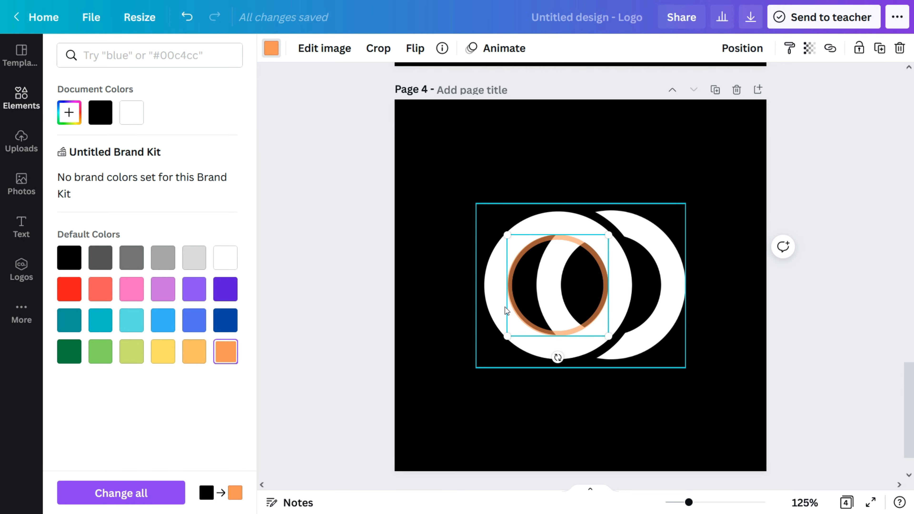
{"action": "left_click_drag", "start_coordinate": [507, 335], "coordinate": [509, 334]}
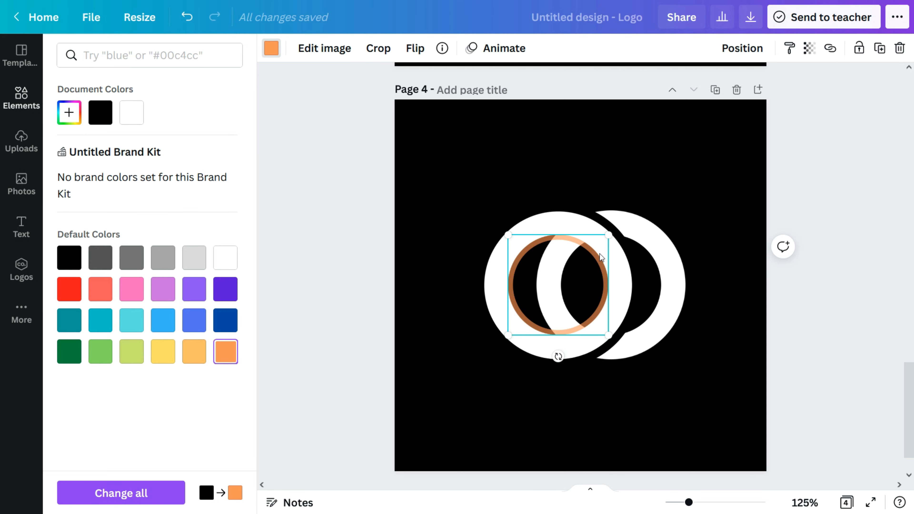
Step: Restore the inner outline to full opacity and change its colour to black
{"action": "left_click", "coordinate": [809, 48]}
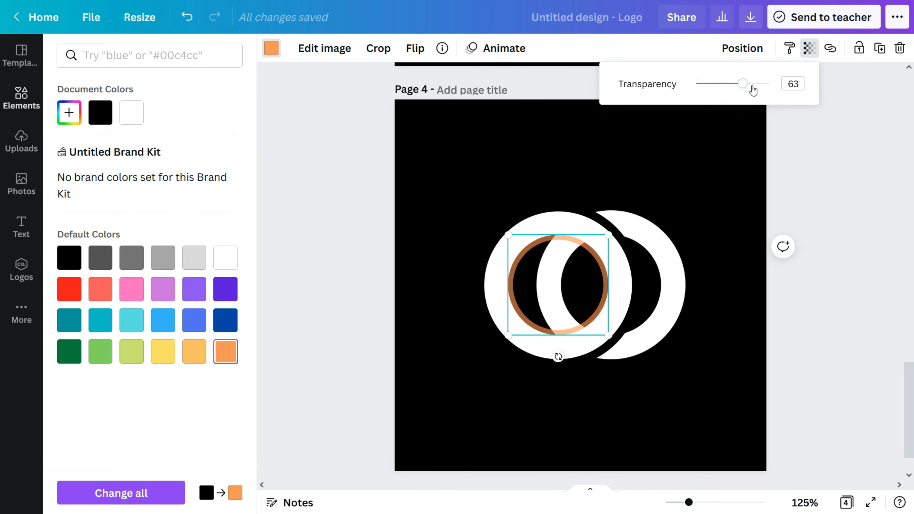
{"action": "left_click_drag", "start_coordinate": [743, 84], "coordinate": [800, 65]}
{"action": "left_click", "coordinate": [808, 49]}
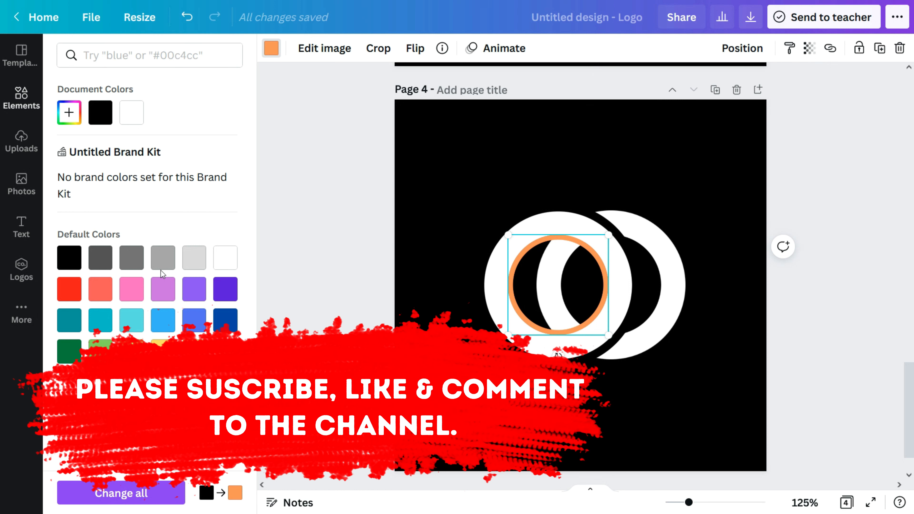
{"action": "left_click", "coordinate": [74, 262]}
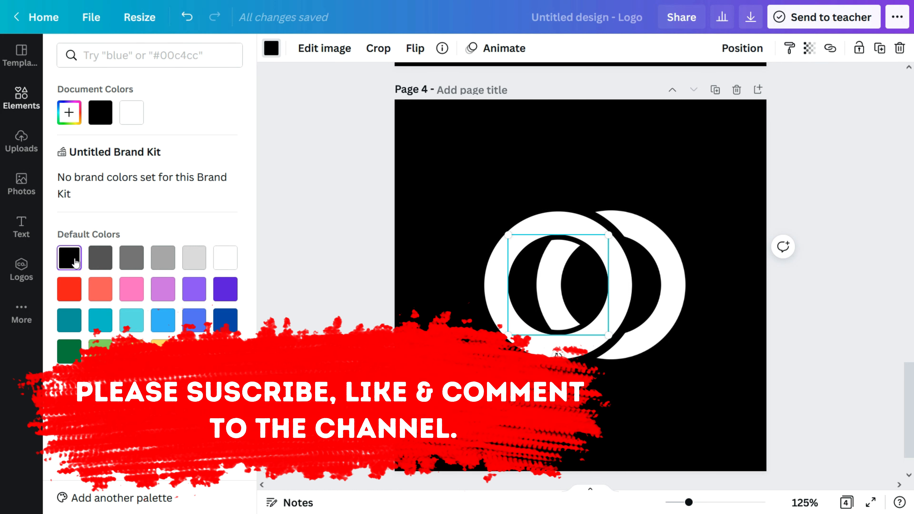
{"action": "key", "text": "Escape"}
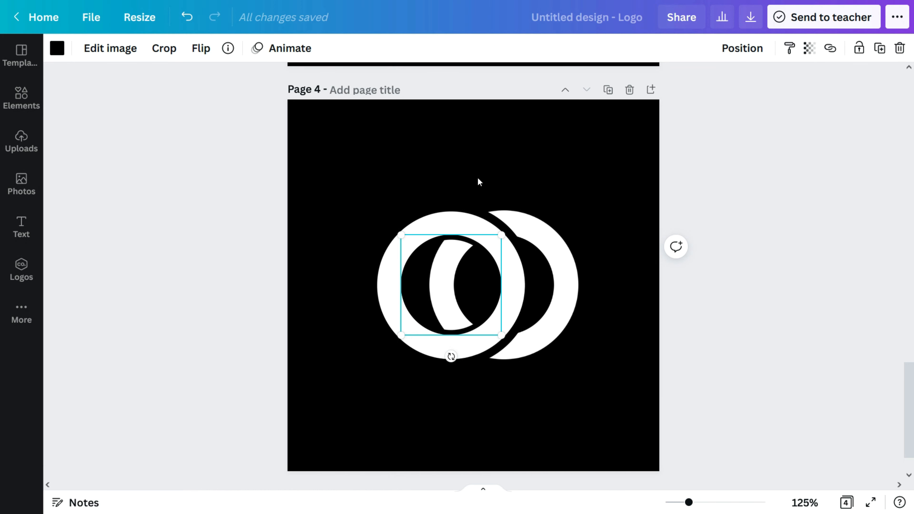
Step: Select the rings together with the inner black outline on page 4 and group them
{"action": "left_click", "coordinate": [370, 178]}
{"action": "left_click_drag", "start_coordinate": [353, 167], "coordinate": [593, 378]}
{"action": "left_click", "coordinate": [713, 54]}
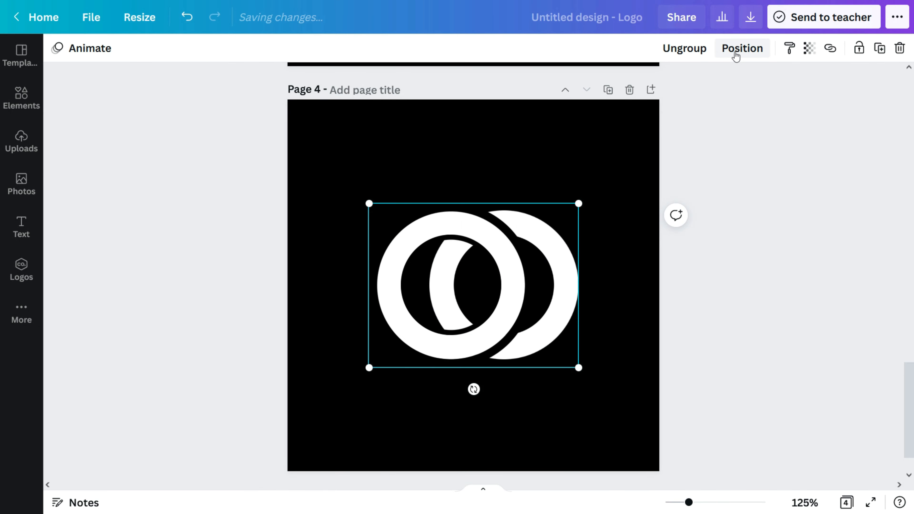
{"action": "left_click", "coordinate": [742, 50]}
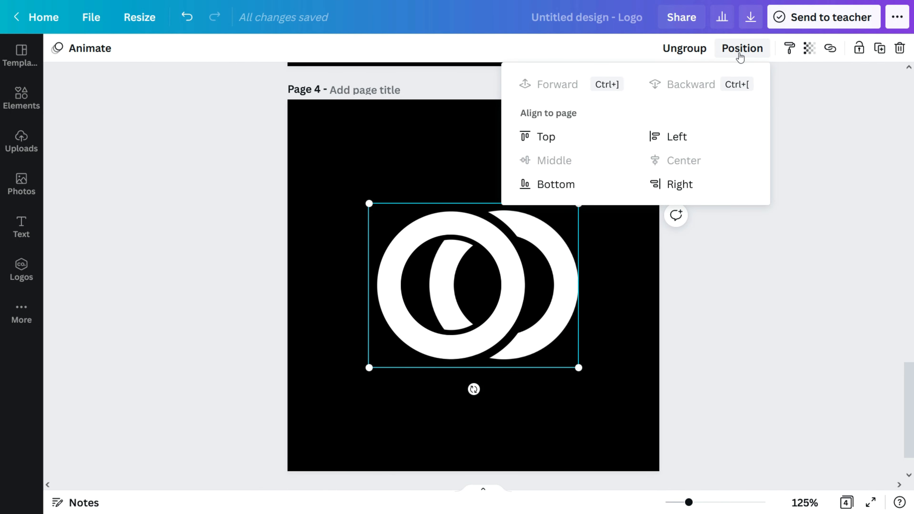
{"action": "left_click", "coordinate": [719, 54]}
{"action": "left_click", "coordinate": [207, 158]}
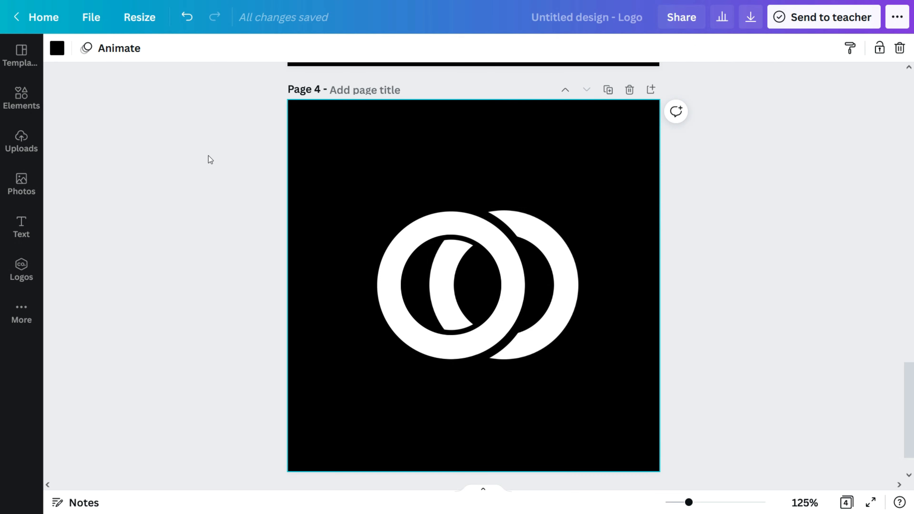
Step: Add another thin circle outline from the recently used elements to page 4 and colour it orange
{"action": "left_click", "coordinate": [21, 99]}
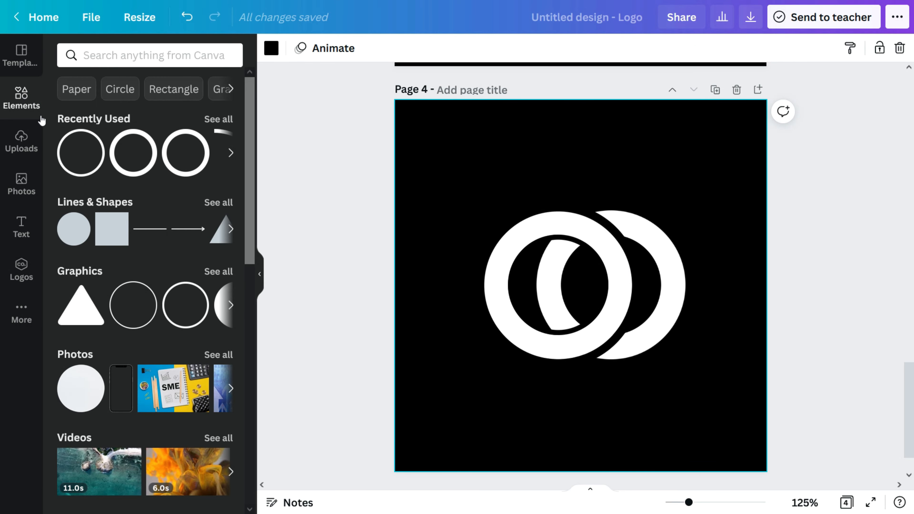
{"action": "left_click", "coordinate": [79, 149]}
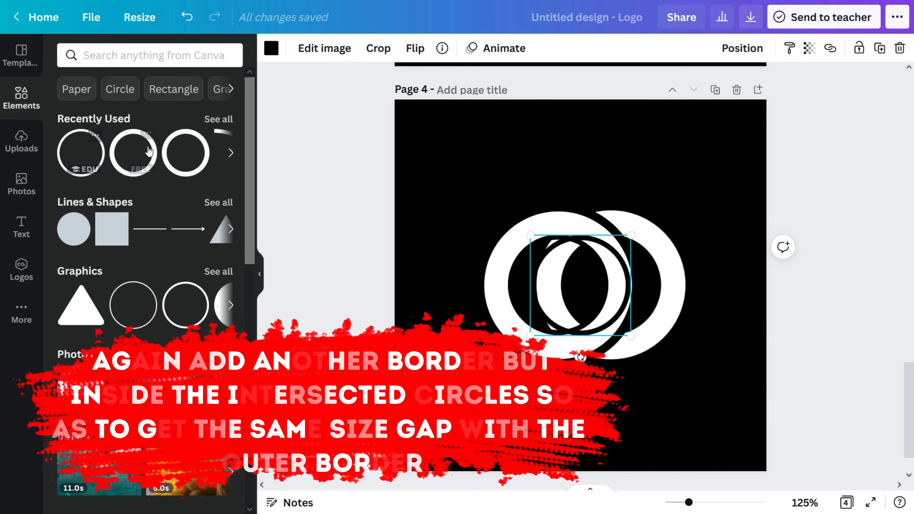
{"action": "left_click", "coordinate": [271, 49]}
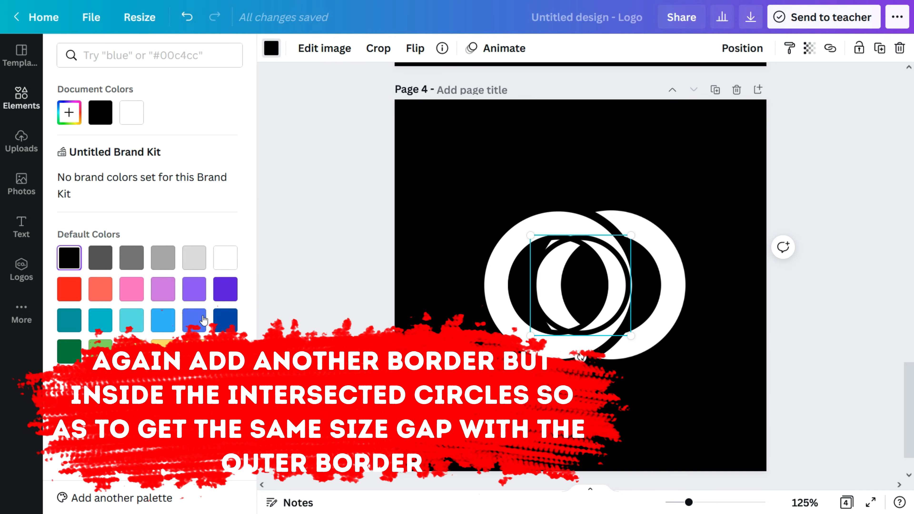
{"action": "left_click", "coordinate": [225, 351]}
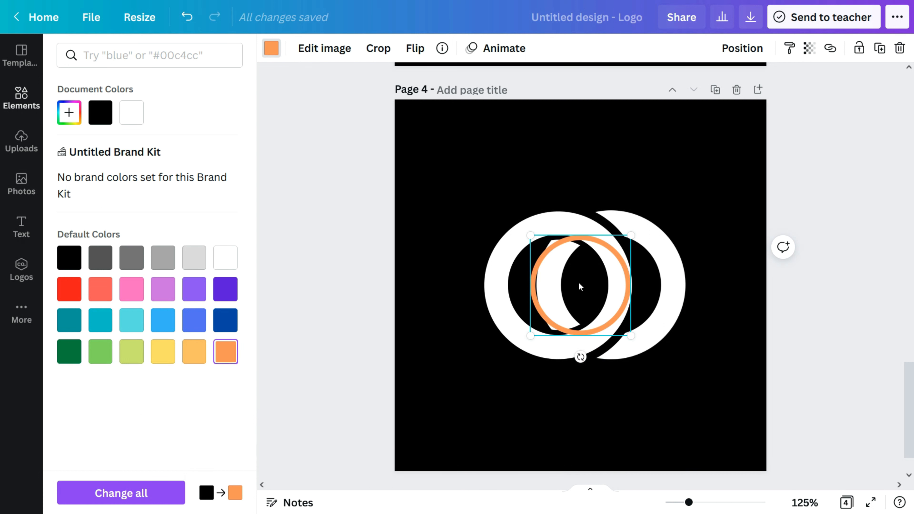
Step: Shrink and move the orange outline so it sits concentrically inside the left ring's opening, against the existing black outline
{"action": "left_click_drag", "start_coordinate": [566, 279], "coordinate": [542, 277]}
{"action": "left_click_drag", "start_coordinate": [607, 233], "coordinate": [598, 241]}
{"action": "left_click_drag", "start_coordinate": [537, 265], "coordinate": [541, 262]}
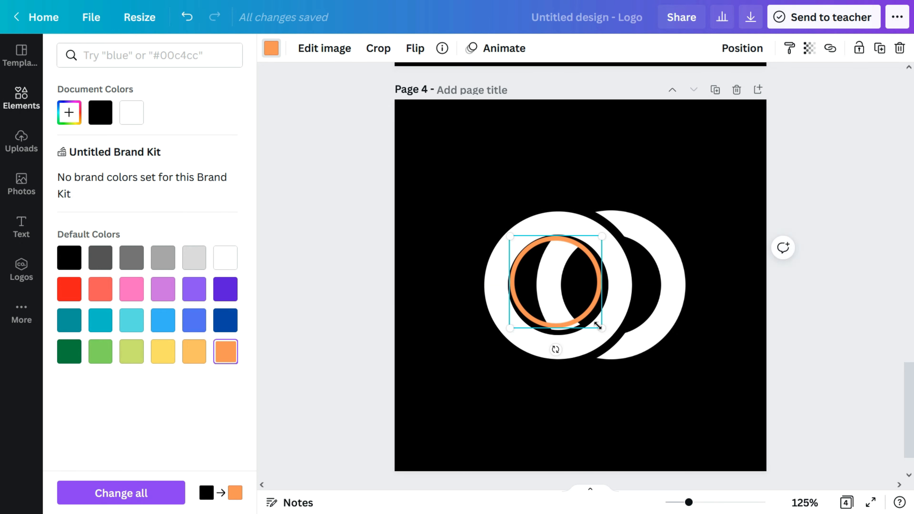
{"action": "left_click_drag", "start_coordinate": [598, 326], "coordinate": [604, 331]}
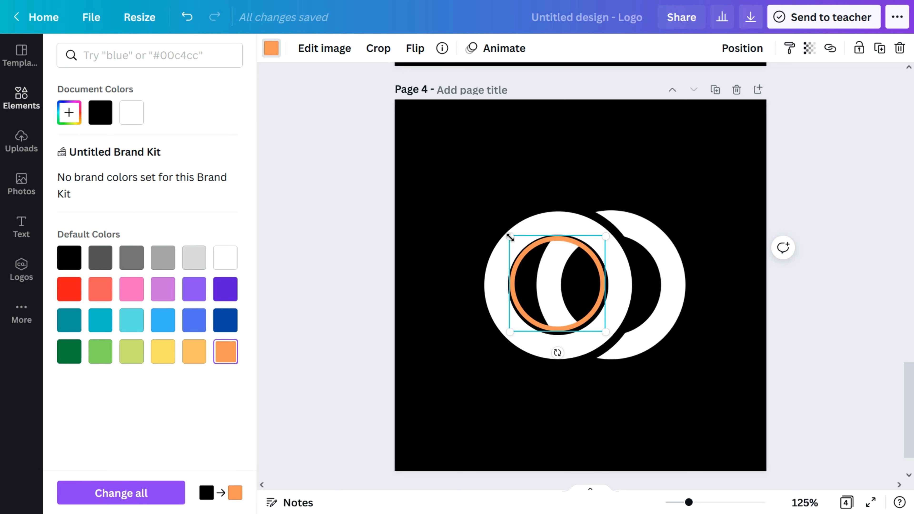
{"action": "left_click_drag", "start_coordinate": [510, 236], "coordinate": [511, 239]}
{"action": "left_click_drag", "start_coordinate": [547, 300], "coordinate": [546, 295]}
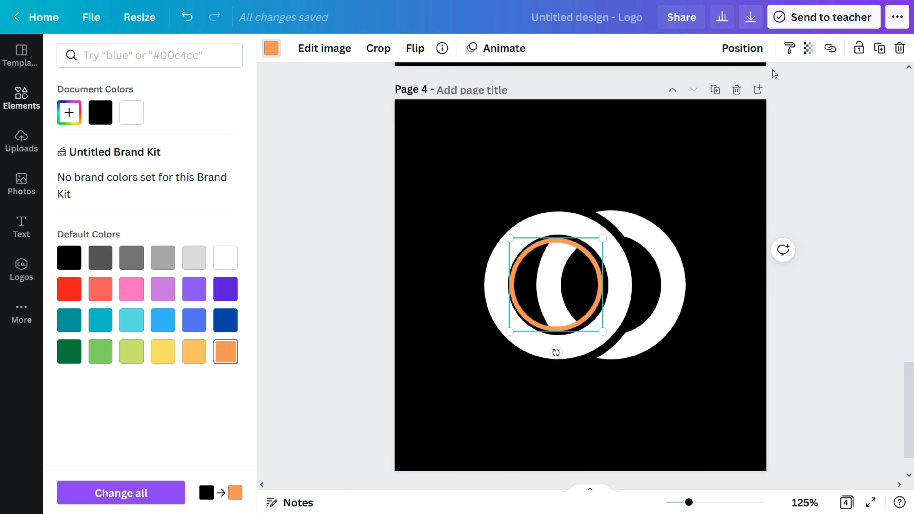
Step: Set the orange inner outline's transparency to 56 and deselect it to check the gap
{"action": "left_click", "coordinate": [809, 48]}
{"action": "left_click_drag", "start_coordinate": [769, 83], "coordinate": [737, 84]}
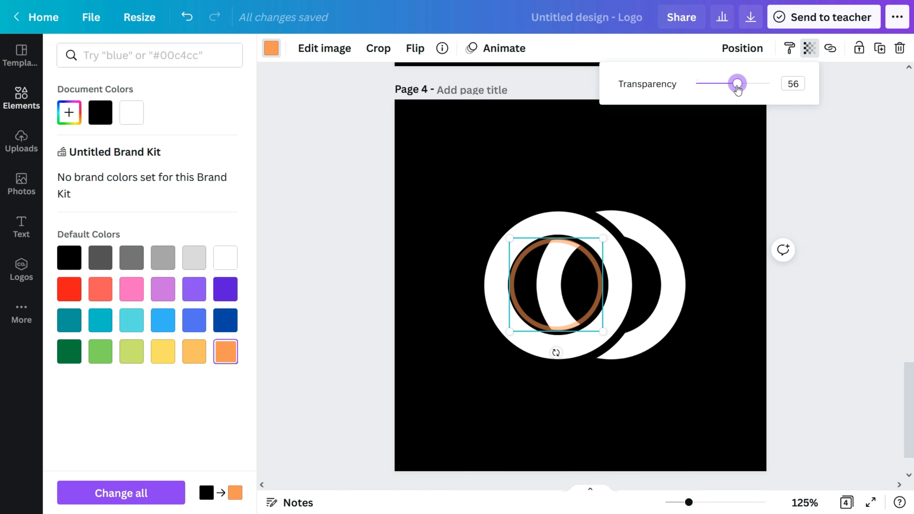
{"action": "left_click", "coordinate": [722, 161]}
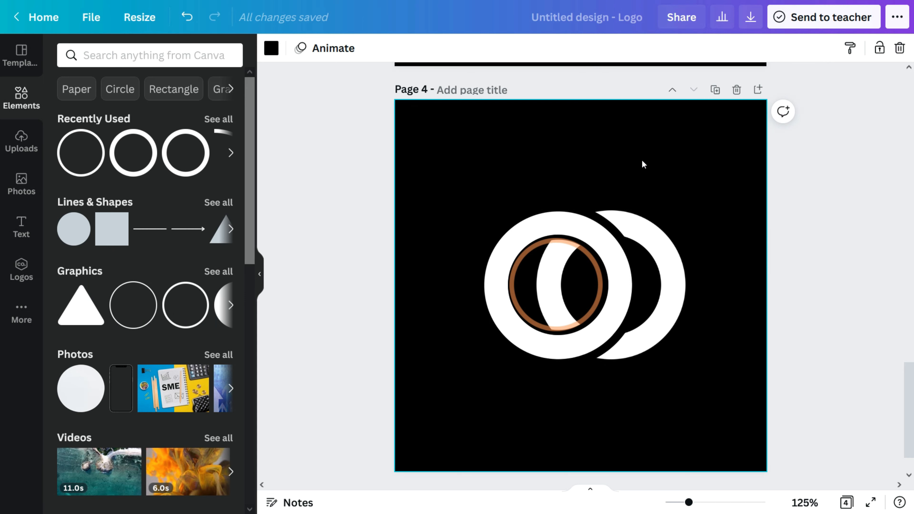
Step: Restore the orange inner outline to full opacity and change its colour to black
{"action": "left_click", "coordinate": [576, 257]}
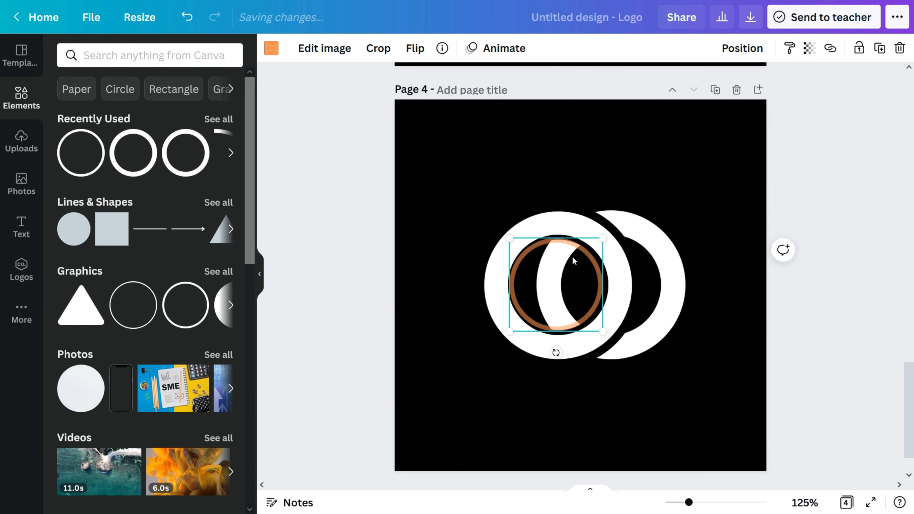
{"action": "left_click", "coordinate": [808, 50]}
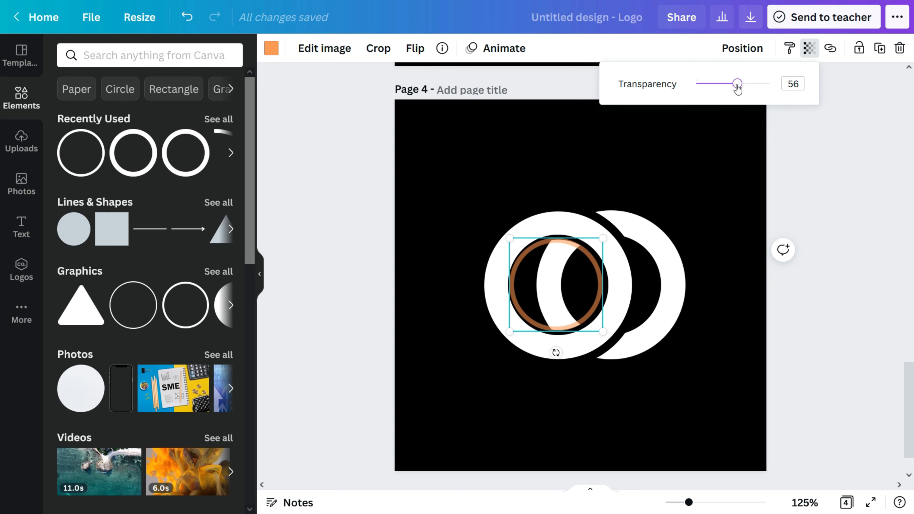
{"action": "left_click_drag", "start_coordinate": [737, 84], "coordinate": [770, 83]}
{"action": "left_click", "coordinate": [811, 50]}
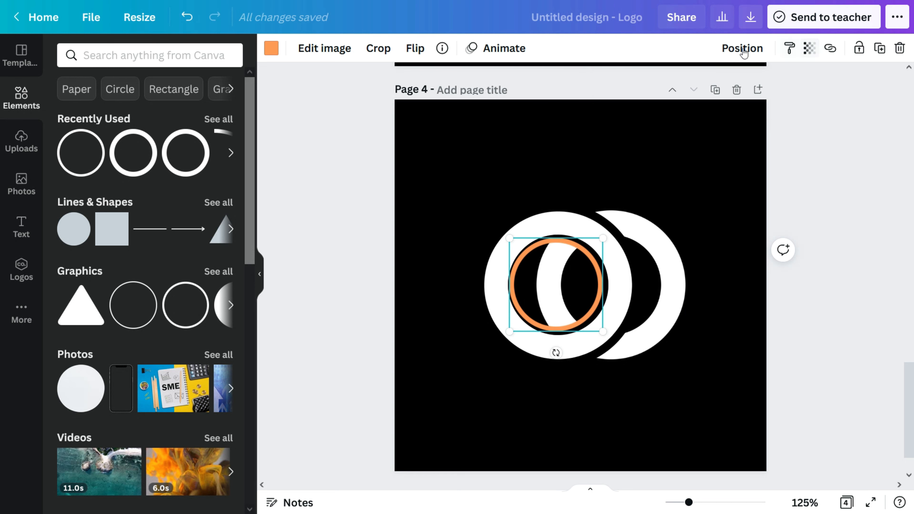
{"action": "left_click", "coordinate": [272, 49]}
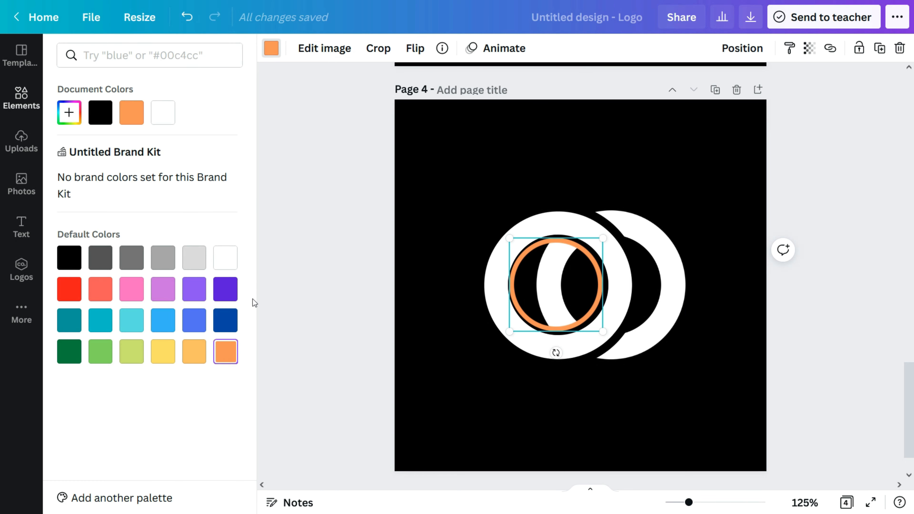
{"action": "left_click", "coordinate": [69, 258]}
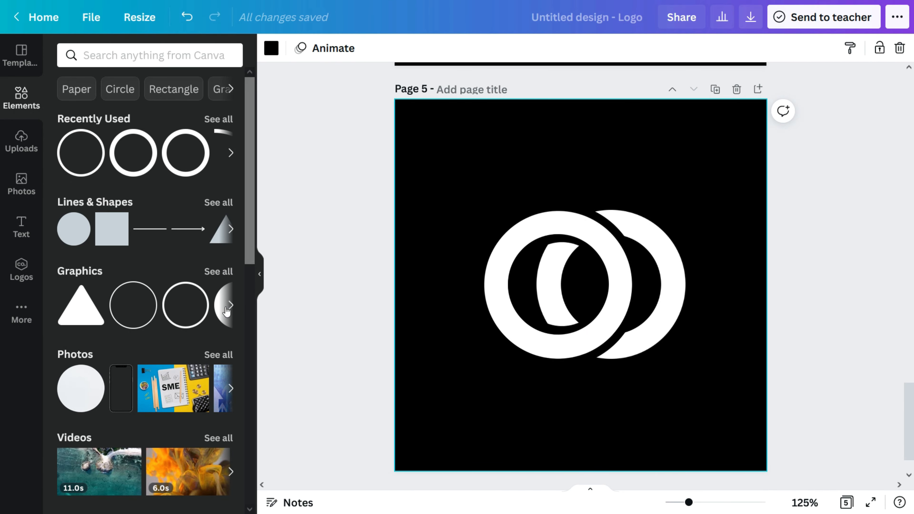
Step: Add a plain straight line across the rings on page 5 and set its line weight to 45
{"action": "left_click", "coordinate": [150, 229]}
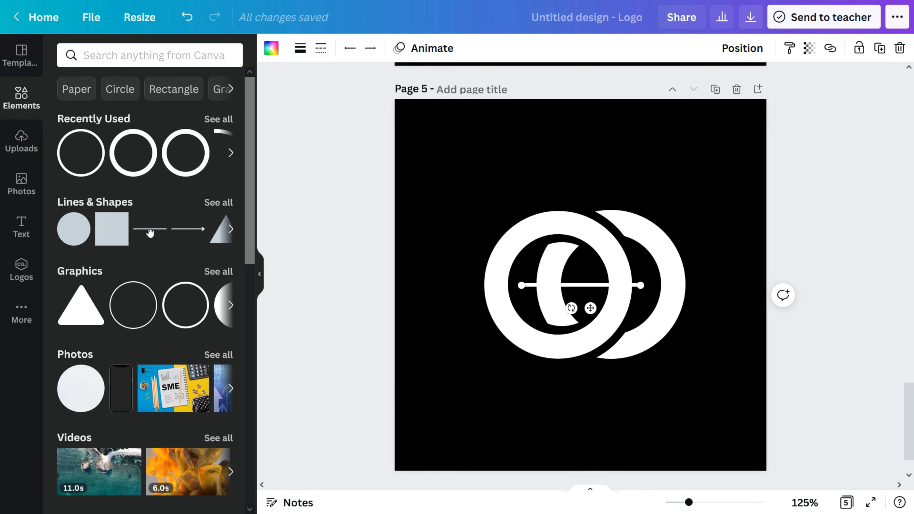
{"action": "left_click", "coordinate": [260, 274]}
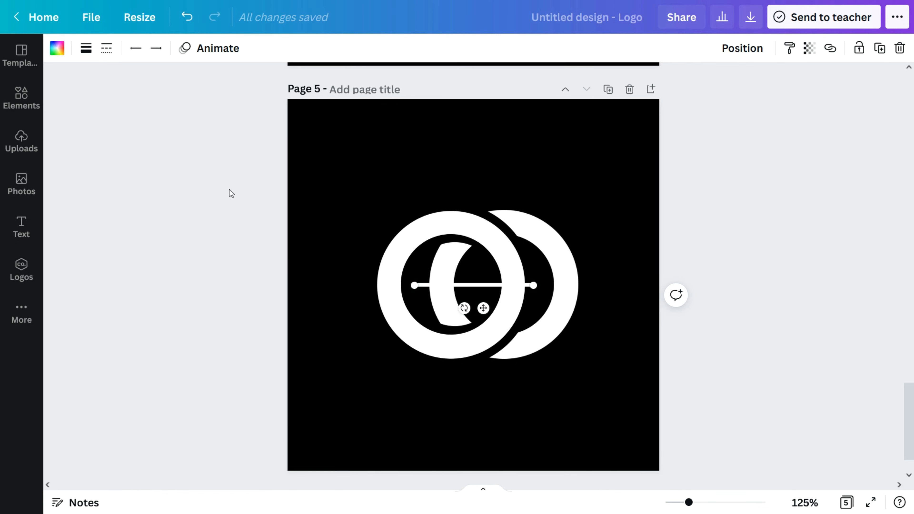
{"action": "left_click", "coordinate": [85, 50]}
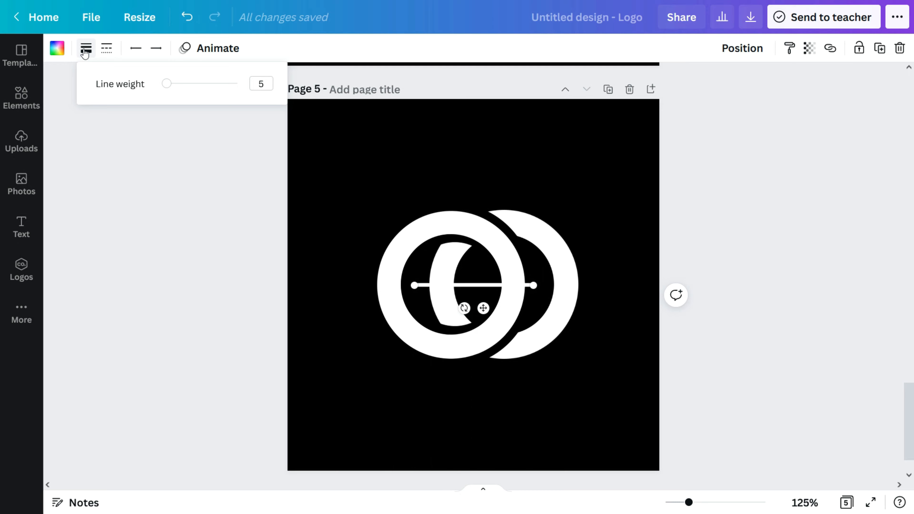
{"action": "left_click", "coordinate": [266, 82]}
{"action": "key", "text": "Return"}
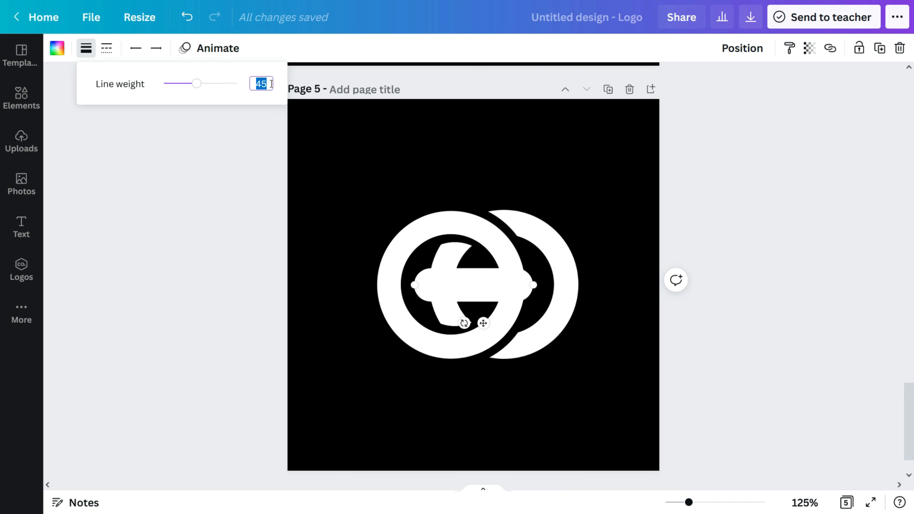
Step: Reduce the line weight of the horizontal line through 40 and 35 to 30
{"action": "type", "text": "40"}
{"action": "key", "text": "Return"}
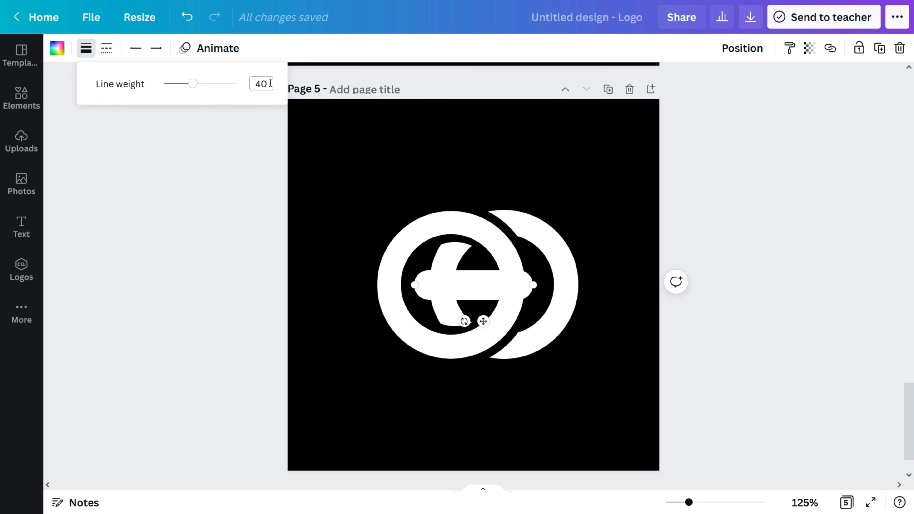
{"action": "left_click", "coordinate": [271, 83]}
{"action": "key", "text": "Return"}
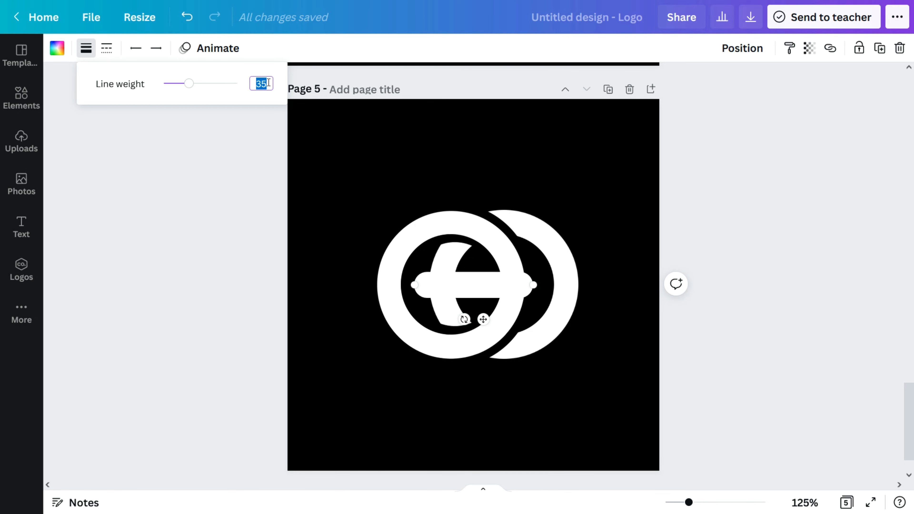
{"action": "key", "text": "Return"}
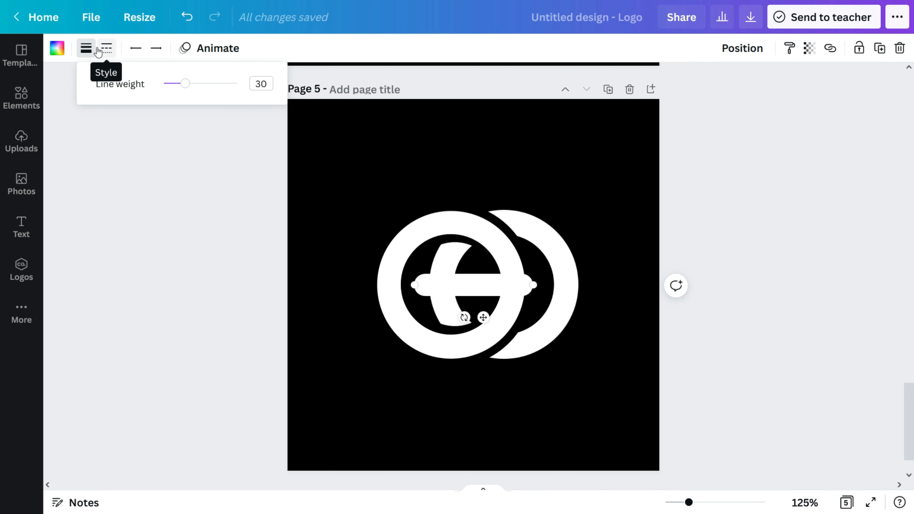
Step: Change the horizontal line's style to the solid line with square ends
{"action": "left_click", "coordinate": [107, 49]}
{"action": "left_click", "coordinate": [113, 52]}
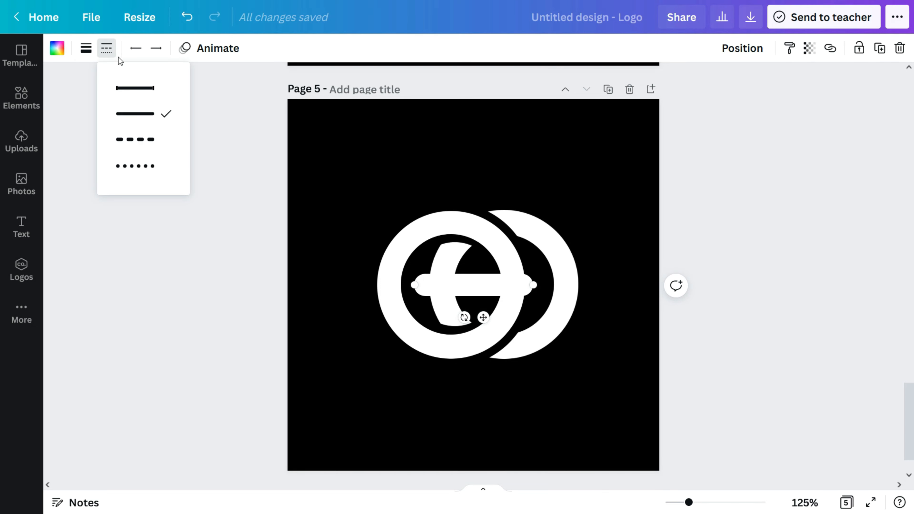
{"action": "left_click", "coordinate": [136, 88]}
{"action": "left_click", "coordinate": [107, 51]}
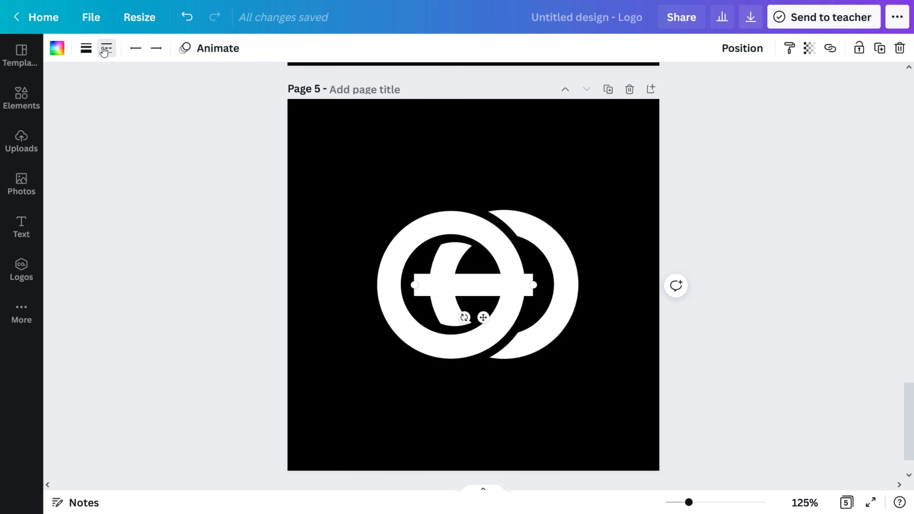
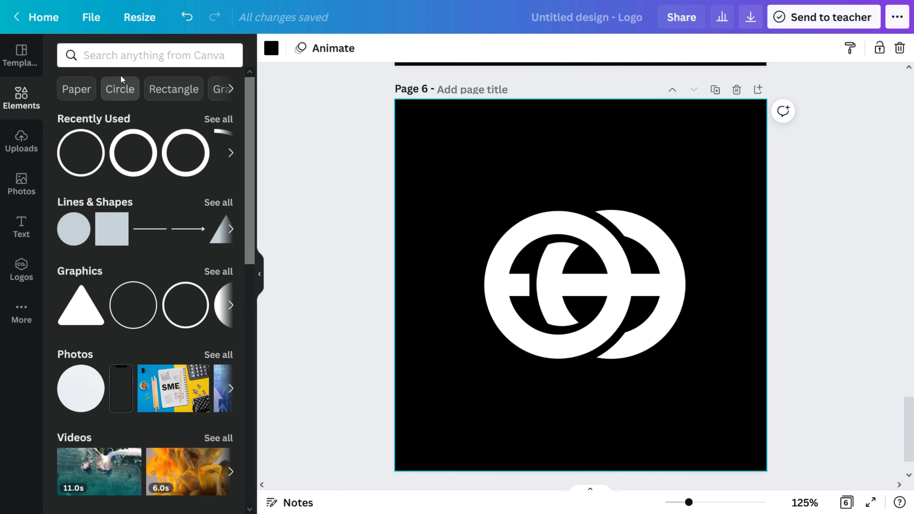
Step: Add a plain straight line to page 6 and colour it orange
{"action": "left_click", "coordinate": [154, 232]}
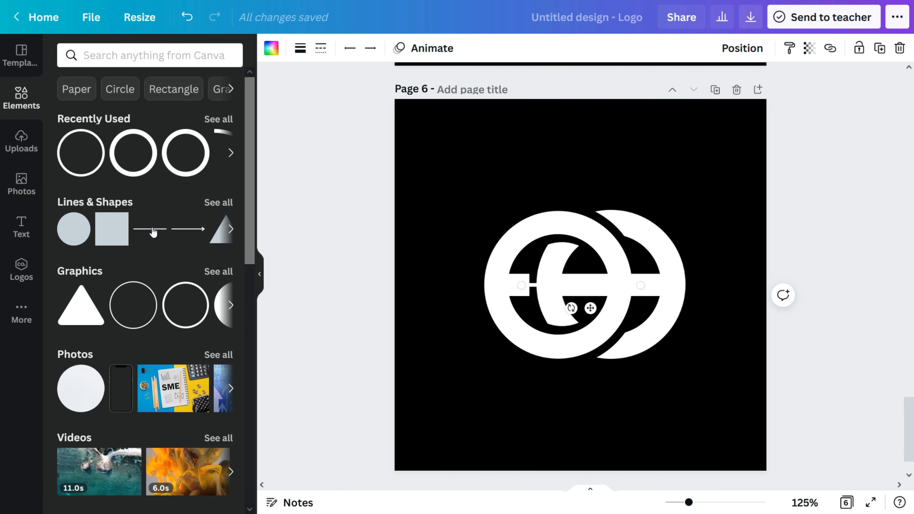
{"action": "left_click", "coordinate": [259, 277]}
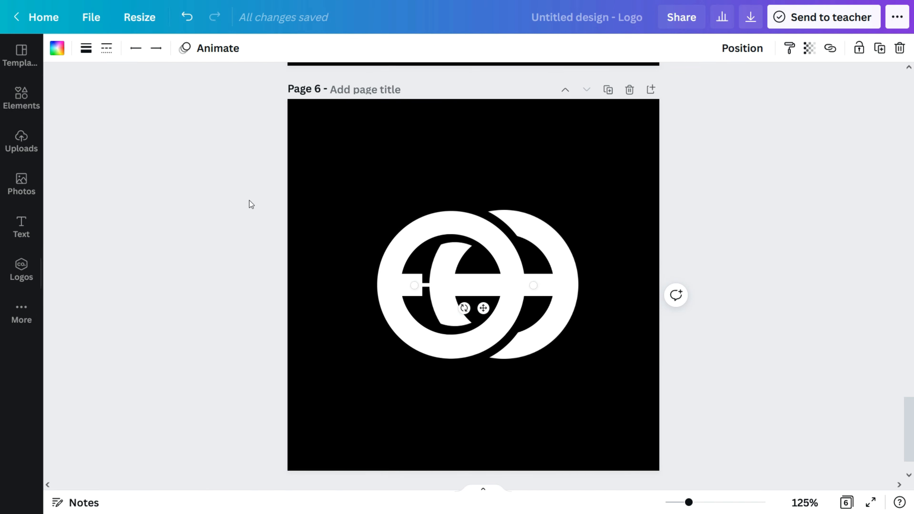
{"action": "left_click", "coordinate": [57, 48]}
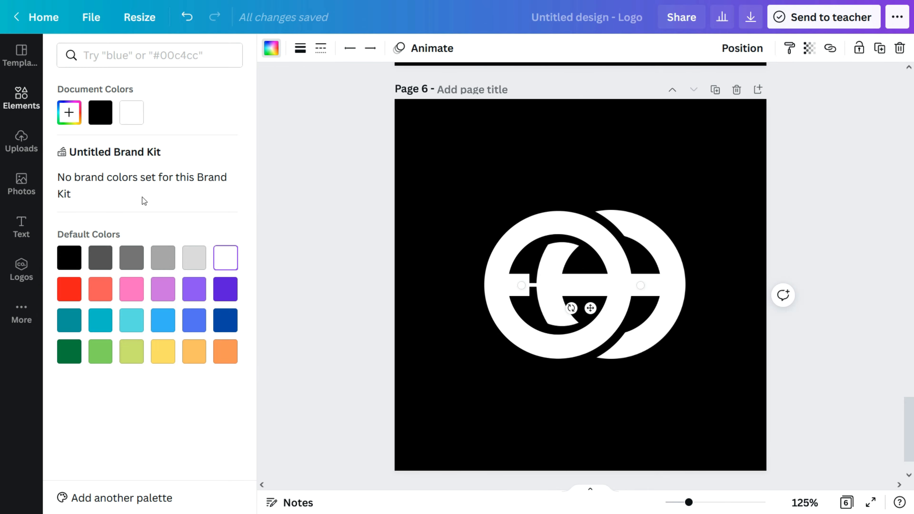
{"action": "left_click", "coordinate": [227, 352]}
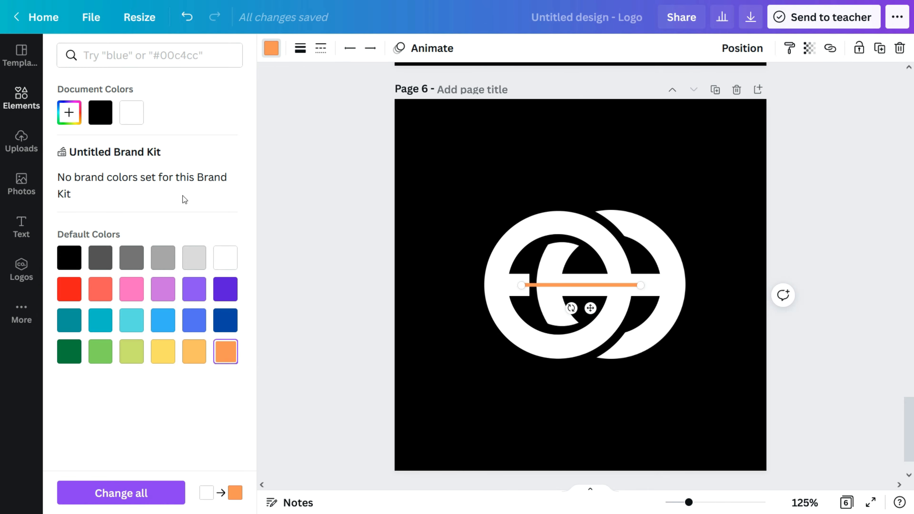
{"action": "left_click", "coordinate": [269, 53]}
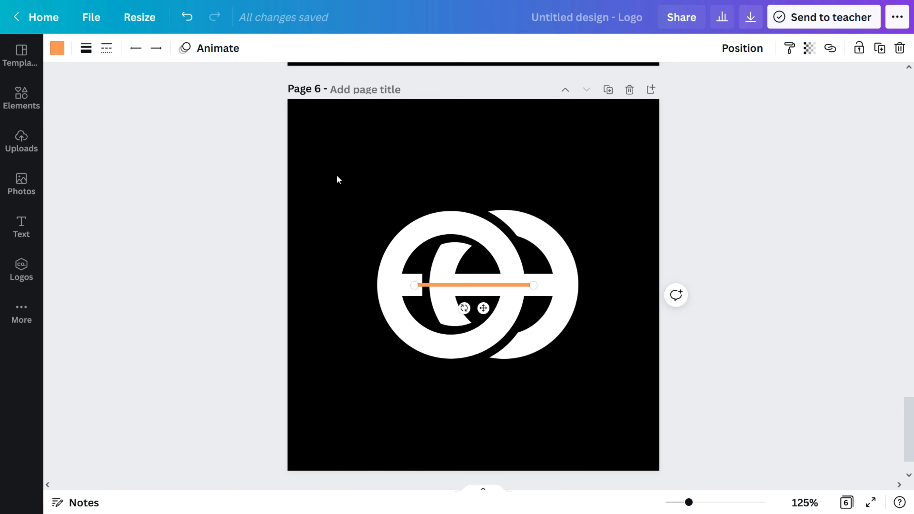
Step: Set the orange line's weight to 20 and its style to solid with square ends
{"action": "left_click", "coordinate": [87, 49]}
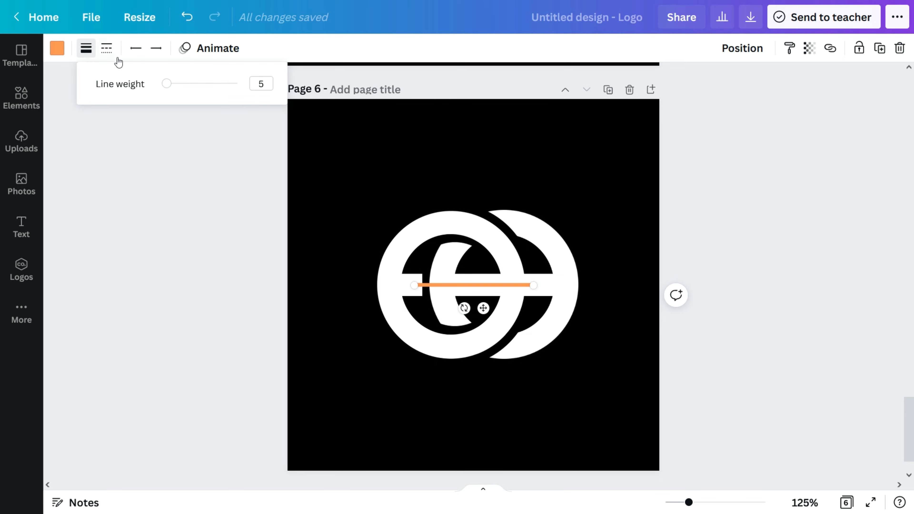
{"action": "left_click", "coordinate": [257, 82]}
{"action": "type", "text": "20"}
{"action": "key", "text": "Return"}
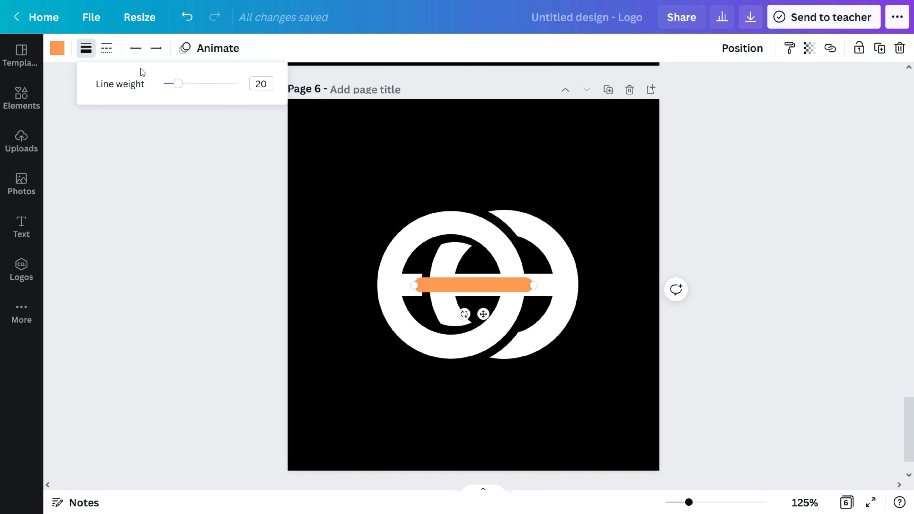
{"action": "left_click", "coordinate": [106, 48]}
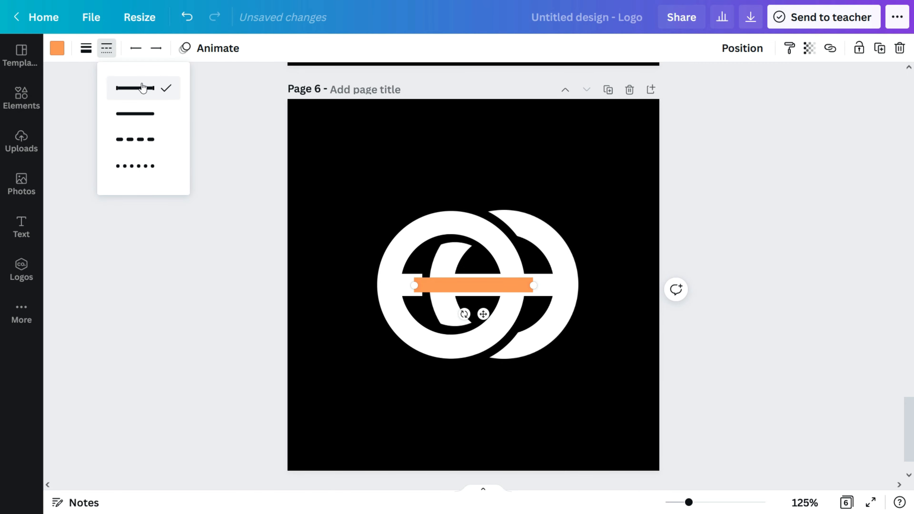
{"action": "left_click", "coordinate": [143, 88]}
Step: Place the orange line just under the crossbar across the right ring, shorten it, and put a shorter copy across the left ring's outer side
{"action": "left_click_drag", "start_coordinate": [458, 287], "coordinate": [530, 305]}
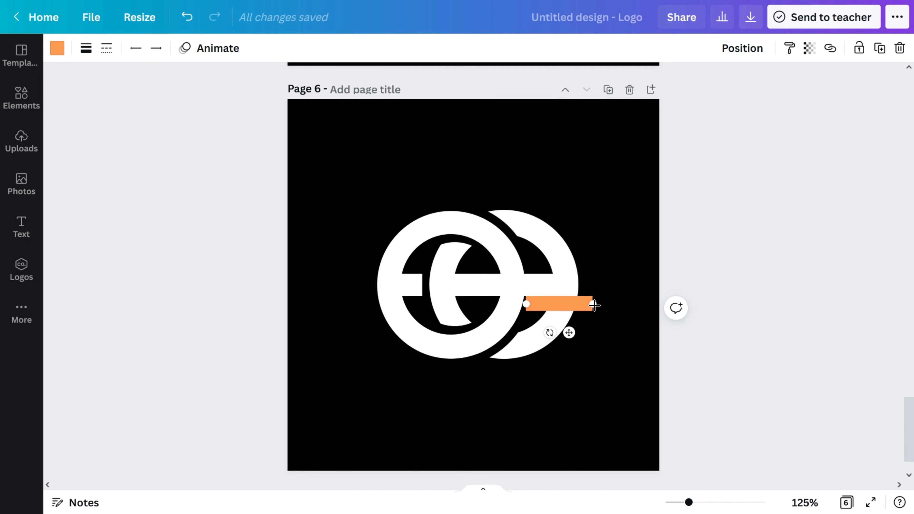
{"action": "left_click_drag", "start_coordinate": [594, 305], "coordinate": [592, 305]}
{"action": "right_click", "coordinate": [566, 304]}
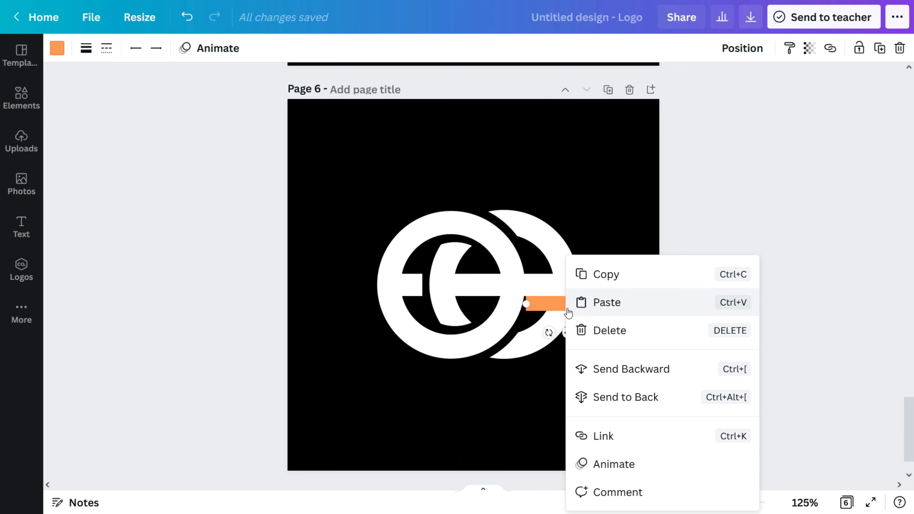
{"action": "left_click", "coordinate": [615, 282]}
{"action": "key", "text": "ctrl+v"}
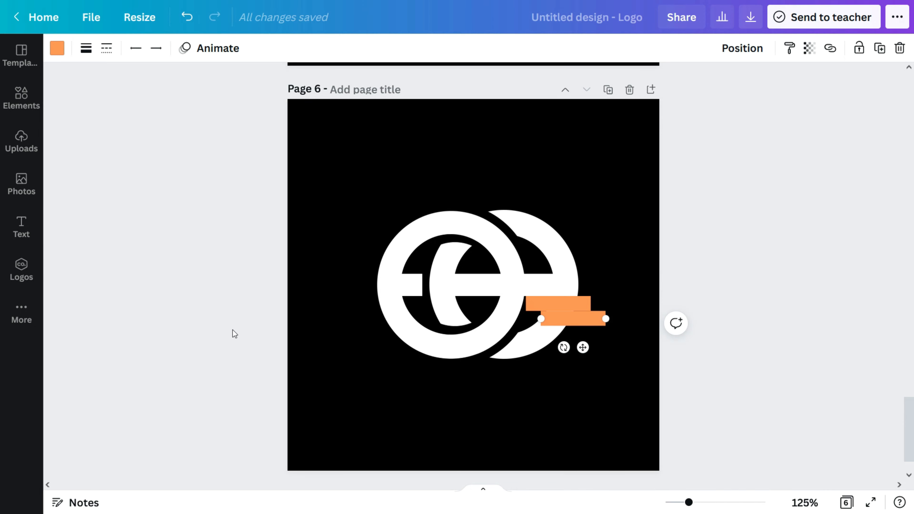
{"action": "left_click_drag", "start_coordinate": [582, 321], "coordinate": [375, 304]}
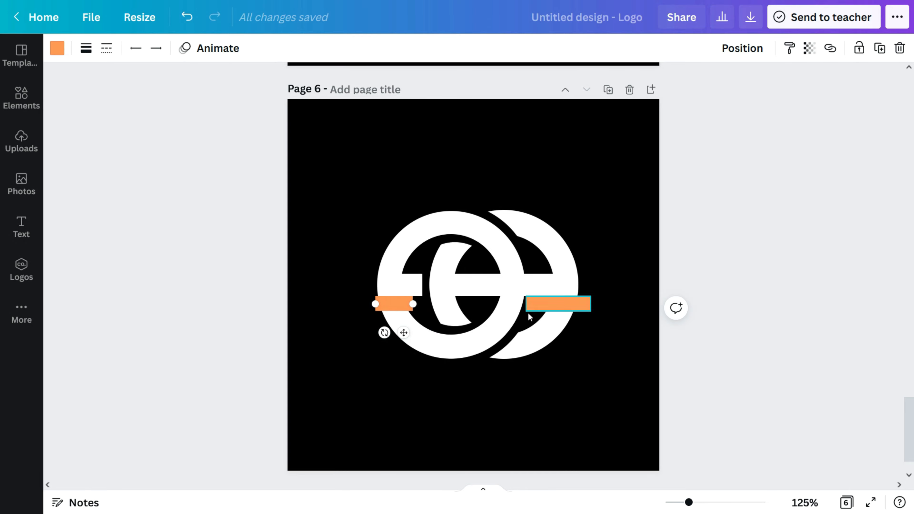
Step: Duplicate the right orange line and place the copy above the crossbar where the two rings overlap
{"action": "left_click", "coordinate": [575, 304]}
{"action": "key", "text": "ctrl+d"}
{"action": "left_click_drag", "start_coordinate": [578, 322], "coordinate": [523, 268]}
Step: Set the upper orange line's weight to 45 and then 40, and align it on the crossbar's upper edge
{"action": "left_click", "coordinate": [106, 48]}
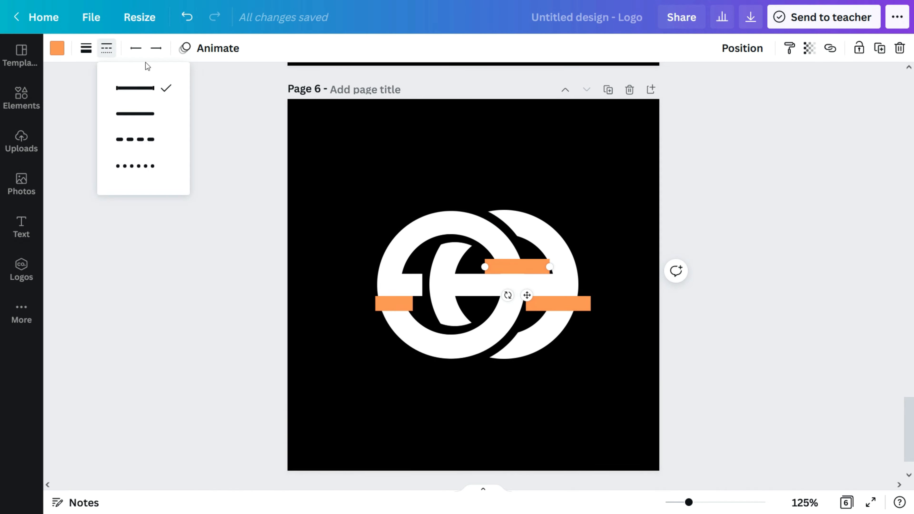
{"action": "left_click", "coordinate": [86, 48]}
{"action": "left_click", "coordinate": [264, 83]}
{"action": "type", "text": "4"}
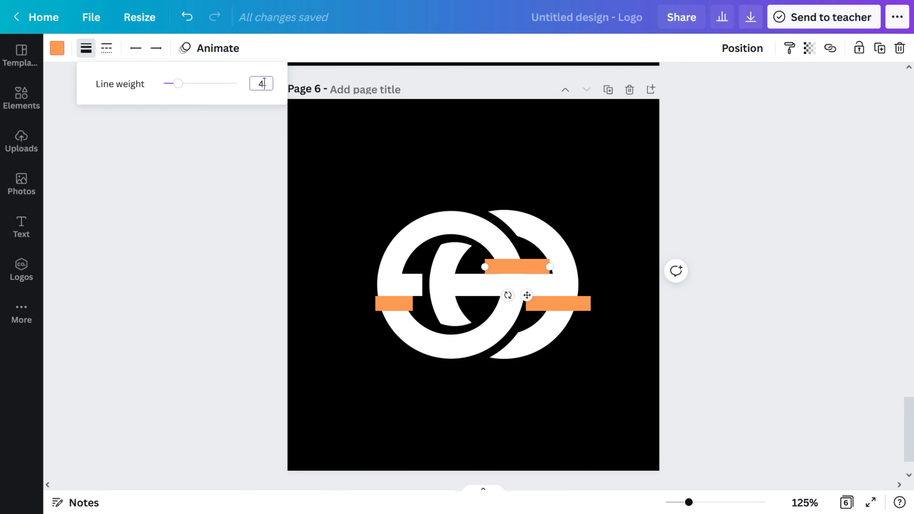
{"action": "type", "text": "5"}
{"action": "key", "text": "Return"}
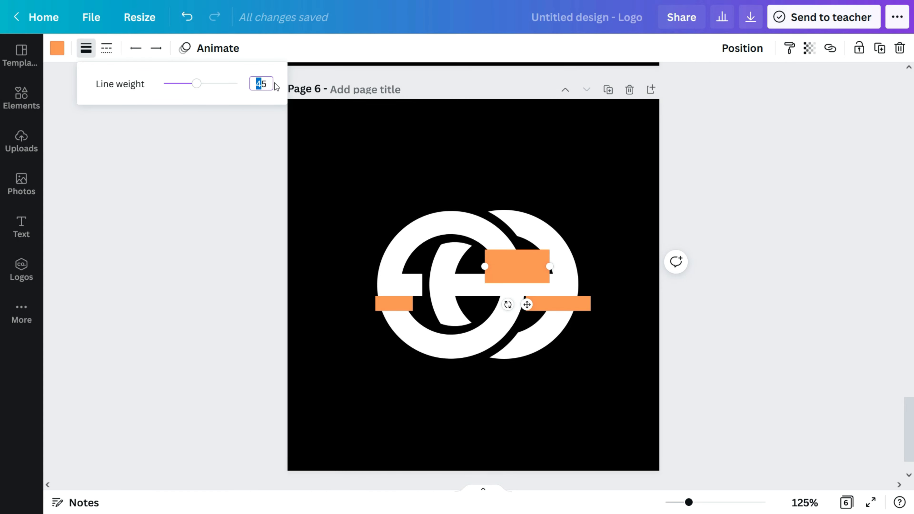
{"action": "key", "text": "Return"}
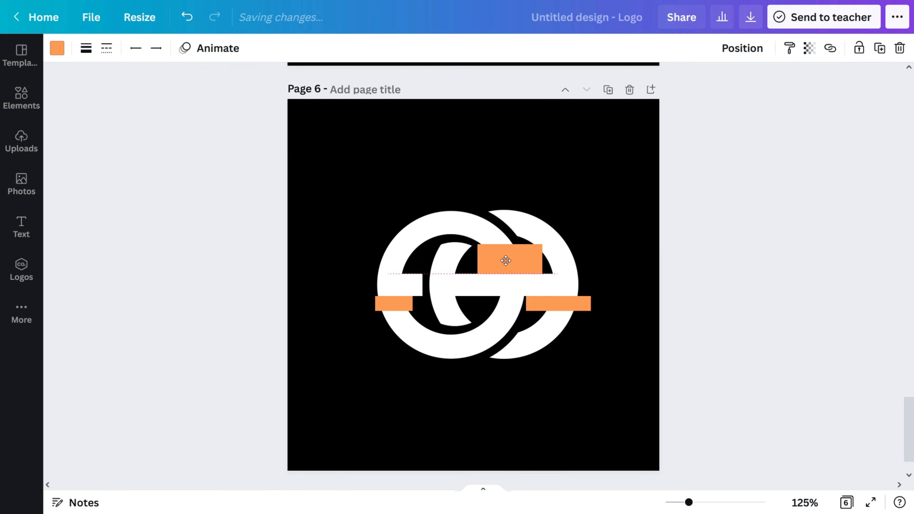
Step: Set the upper orange line's weight to 38, keeping its lower edge on the crossbar
{"action": "left_click", "coordinate": [86, 48]}
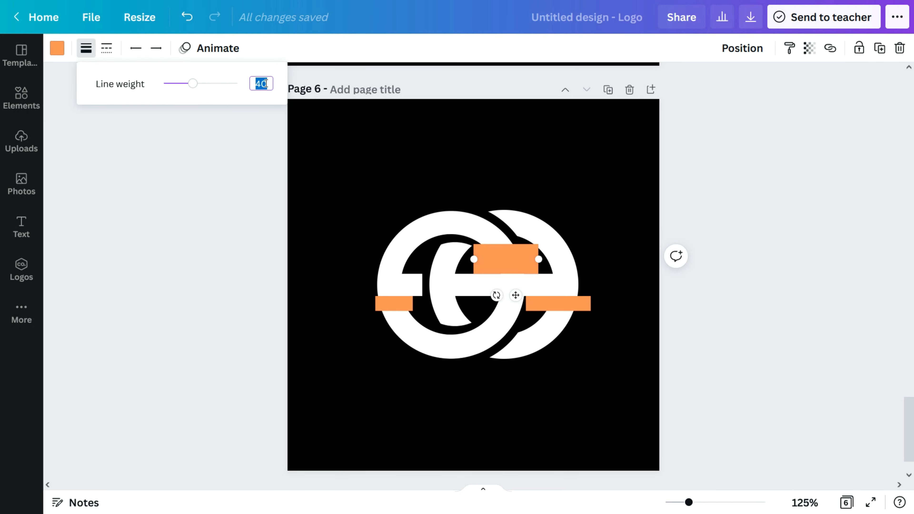
{"action": "key", "text": "Return"}
{"action": "left_click", "coordinate": [499, 259]}
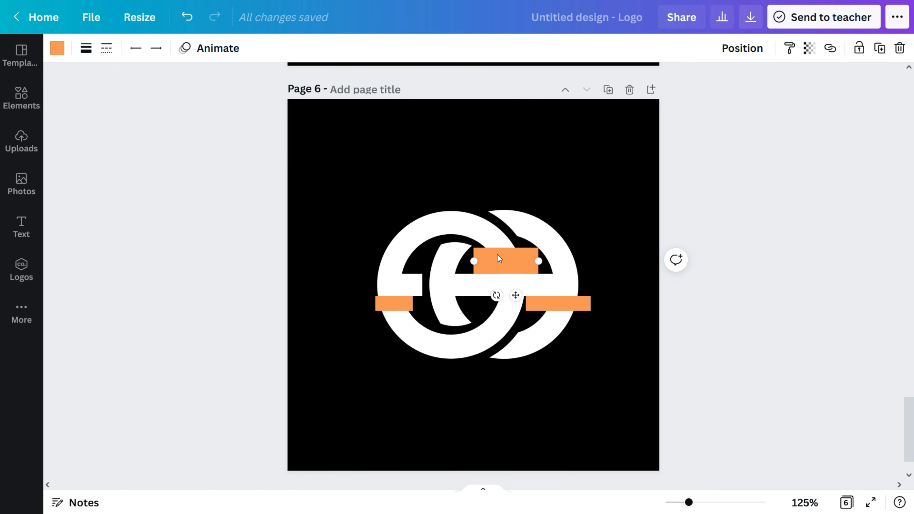
{"action": "left_click", "coordinate": [93, 49]}
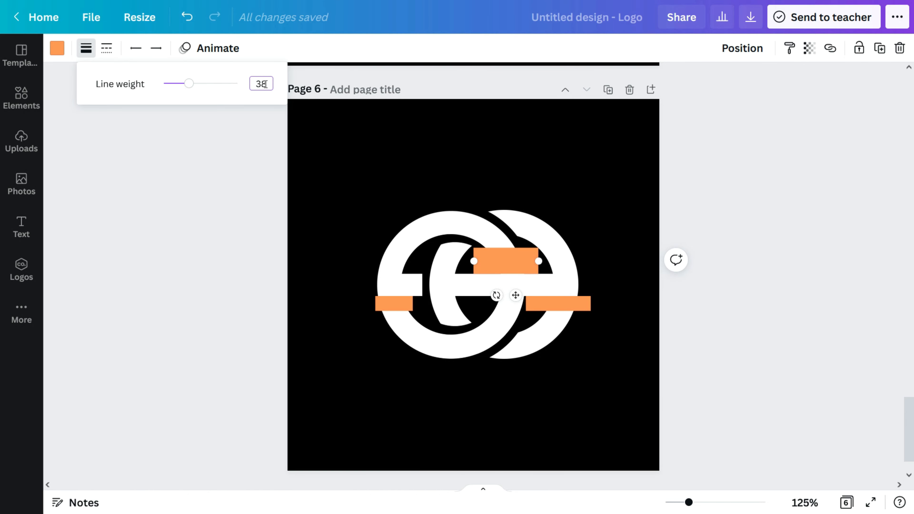
{"action": "key", "text": "Return"}
{"action": "left_click", "coordinate": [501, 261]}
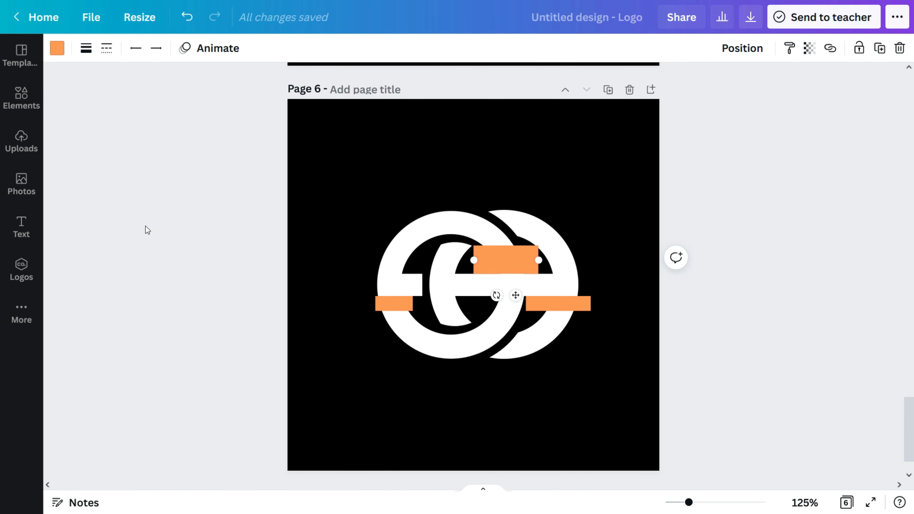
Step: Shorten the right orange line from its inner end so that it clears the left ring
{"action": "left_click", "coordinate": [559, 304]}
{"action": "left_click_drag", "start_coordinate": [526, 304], "coordinate": [537, 304]}
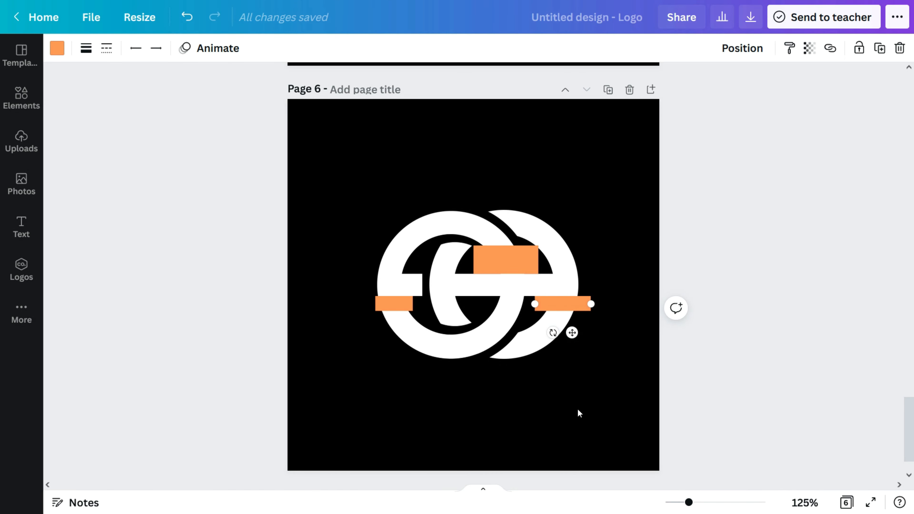
{"action": "key", "text": "ctrl+z"}
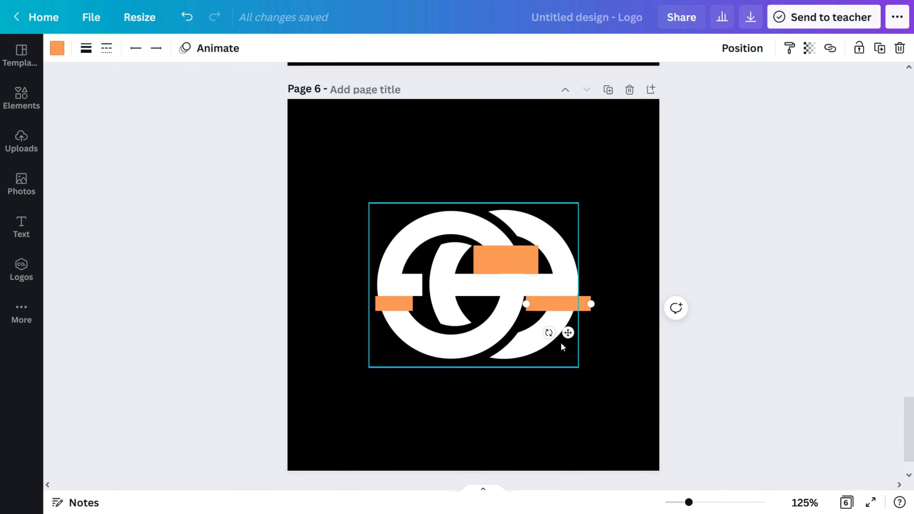
{"action": "left_click_drag", "start_coordinate": [525, 305], "coordinate": [535, 303]}
Step: Duplicate the right orange line, set the copy's weight to 13, and fit it shortened beneath the crossbar over the left ring's inner overlap
{"action": "left_click_drag", "start_coordinate": [546, 308], "coordinate": [526, 428]}
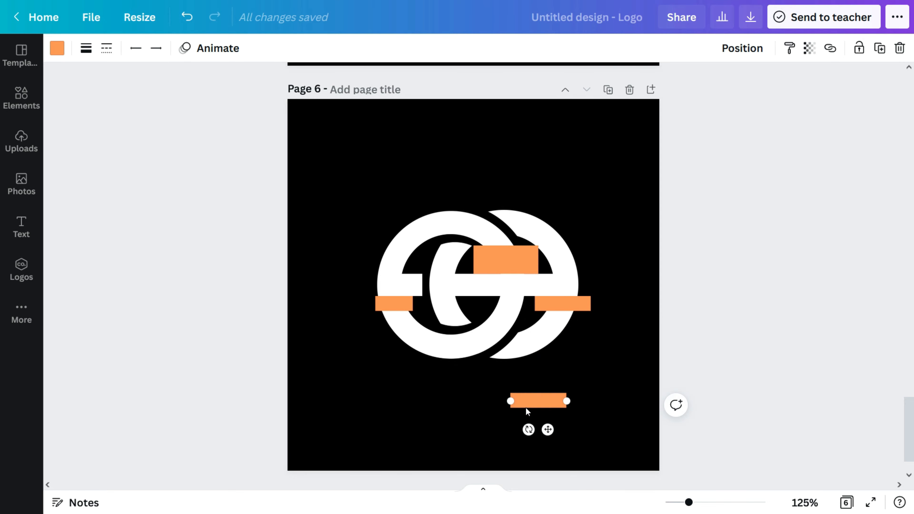
{"action": "left_click", "coordinate": [87, 49]}
{"action": "left_click_drag", "start_coordinate": [178, 84], "coordinate": [174, 86]}
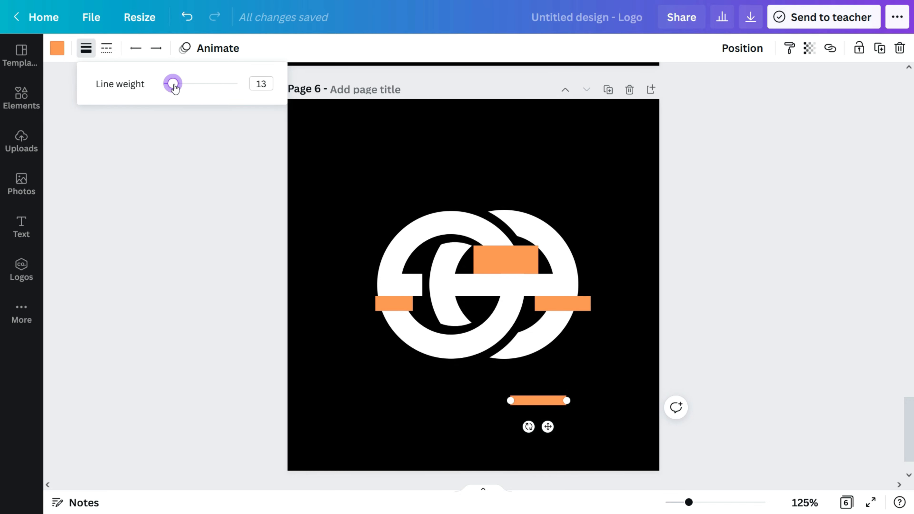
{"action": "left_click", "coordinate": [86, 53]}
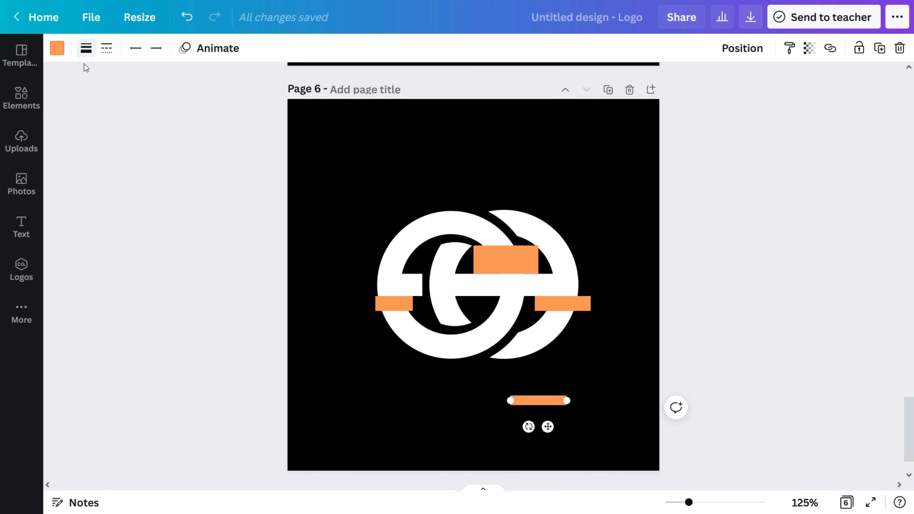
{"action": "left_click_drag", "start_coordinate": [567, 400], "coordinate": [511, 301]}
{"action": "left_click", "coordinate": [570, 401]}
Step: Recolour the thick orange line above the crossbar black
{"action": "left_click", "coordinate": [522, 260]}
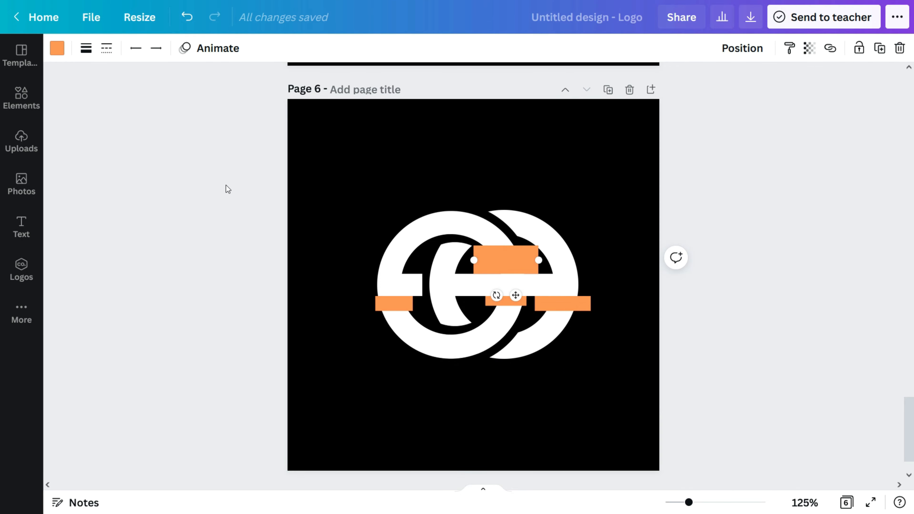
{"action": "left_click", "coordinate": [57, 48]}
{"action": "left_click", "coordinate": [69, 257]}
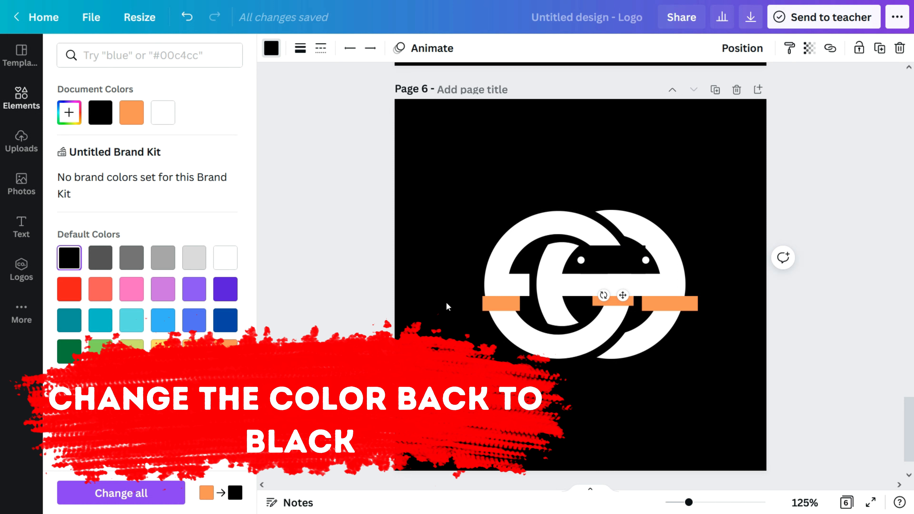
Step: Nudge the black line above the crossbar slightly left and trim its ends to fit between the ring strokes
{"action": "key", "text": "Left"}
{"action": "key", "text": "Left"}
{"action": "key", "text": "Left"}
{"action": "key", "text": "Left"}
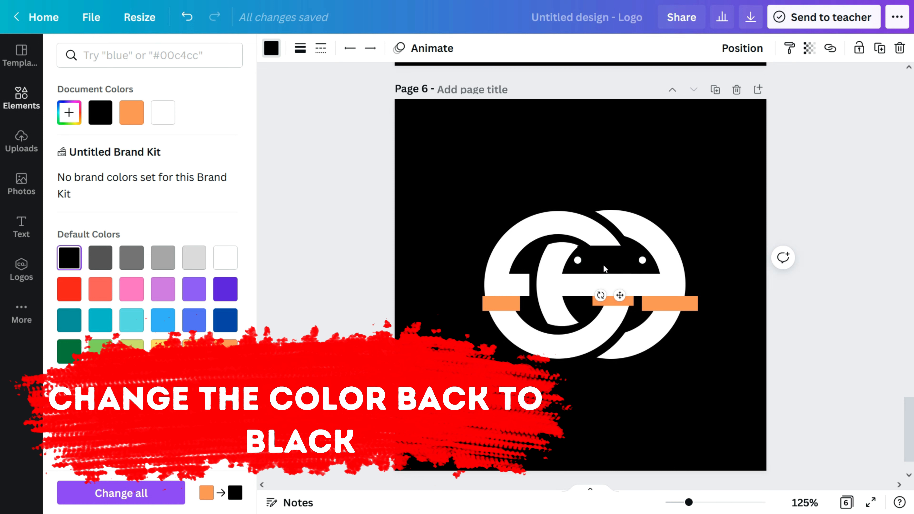
{"action": "left_click_drag", "start_coordinate": [578, 260], "coordinate": [581, 260]}
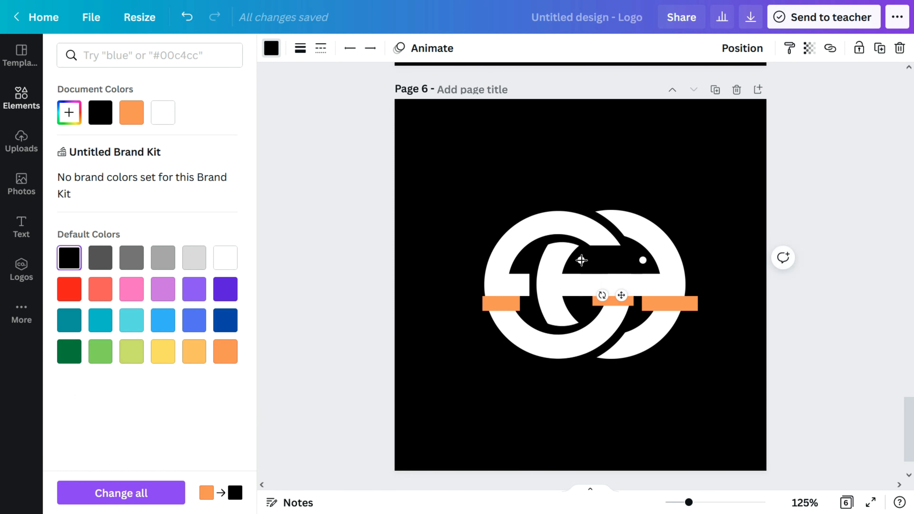
{"action": "left_click", "coordinate": [662, 400]}
{"action": "left_click_drag", "start_coordinate": [539, 259], "coordinate": [532, 260]}
Step: Recolour the three remaining orange lines beneath the crossbar black
{"action": "left_click", "coordinate": [557, 310]}
{"action": "left_click", "coordinate": [57, 48]}
{"action": "left_click", "coordinate": [100, 113]}
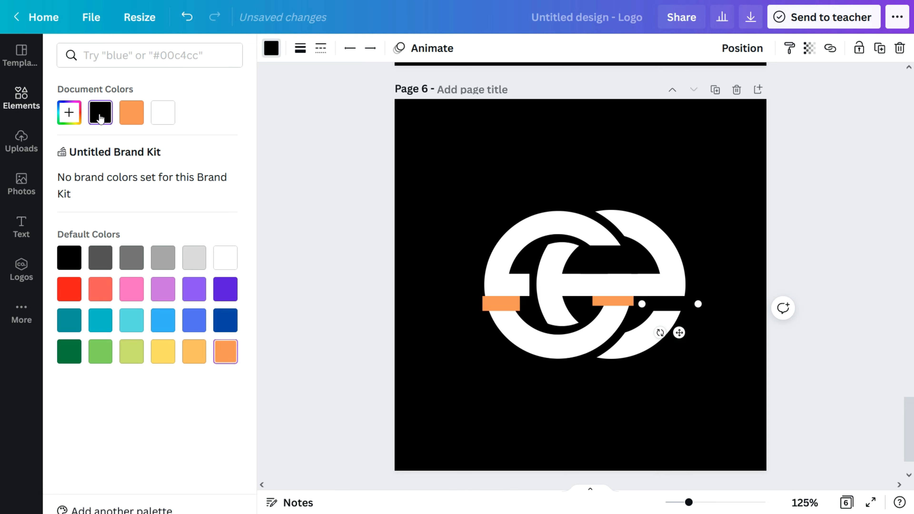
{"action": "left_click", "coordinate": [61, 255]}
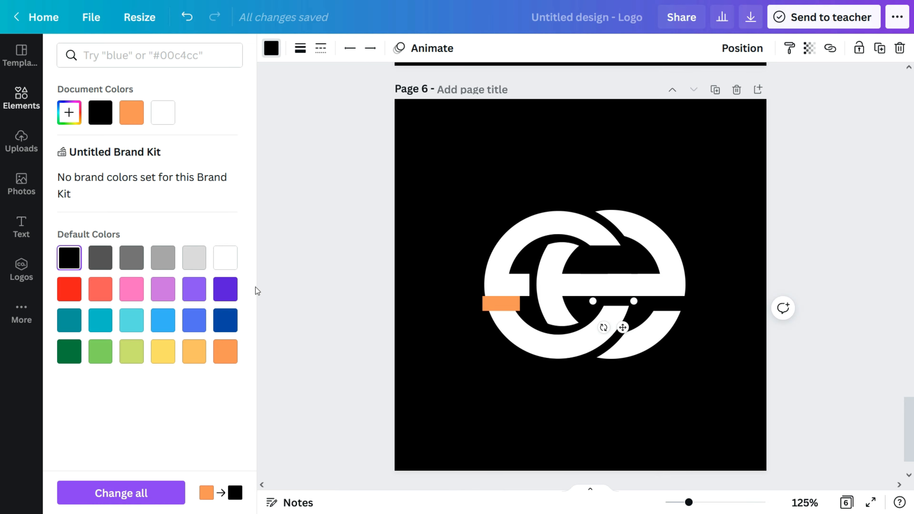
{"action": "left_click", "coordinate": [502, 304]}
{"action": "left_click", "coordinate": [69, 257]}
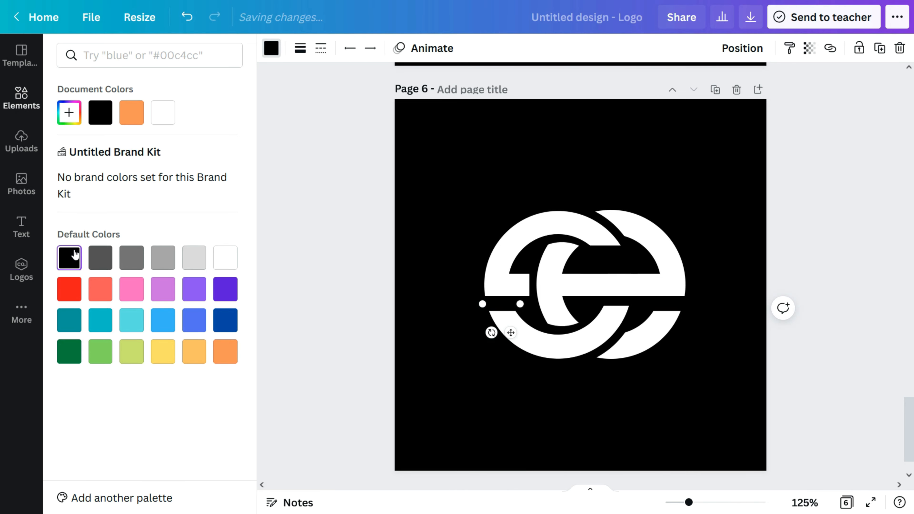
Step: Set the weight of the short middle line beneath the crossbar to 10 and realign it with the crossbar's lower edge
{"action": "left_click", "coordinate": [300, 48]}
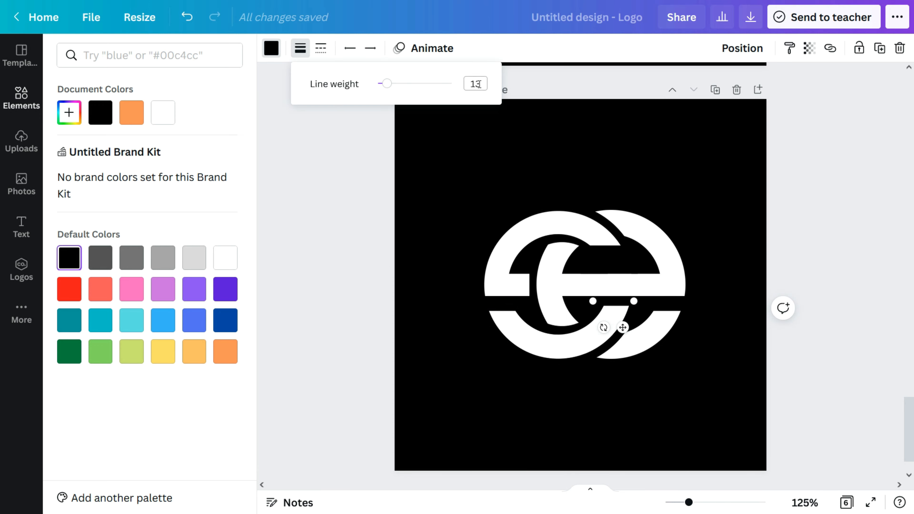
{"action": "type", "text": "10"}
{"action": "left_click", "coordinate": [609, 304]}
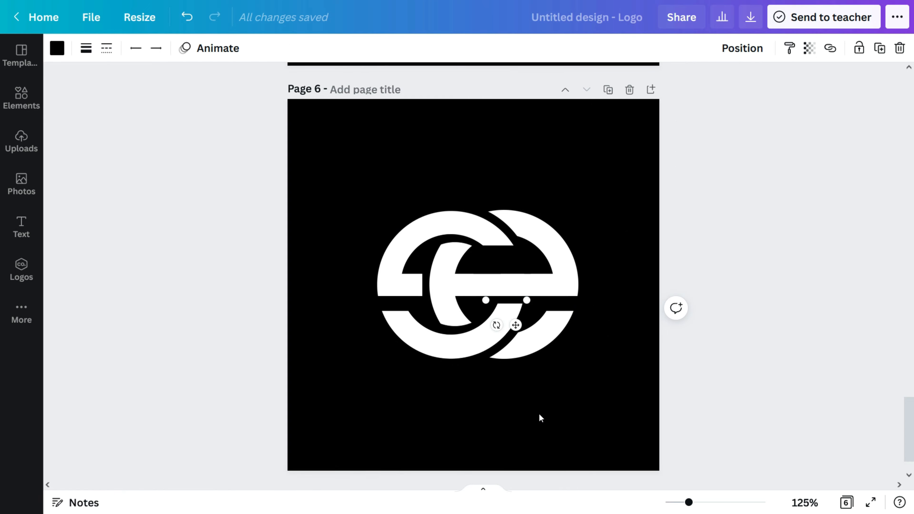
{"action": "left_click", "coordinate": [468, 410]}
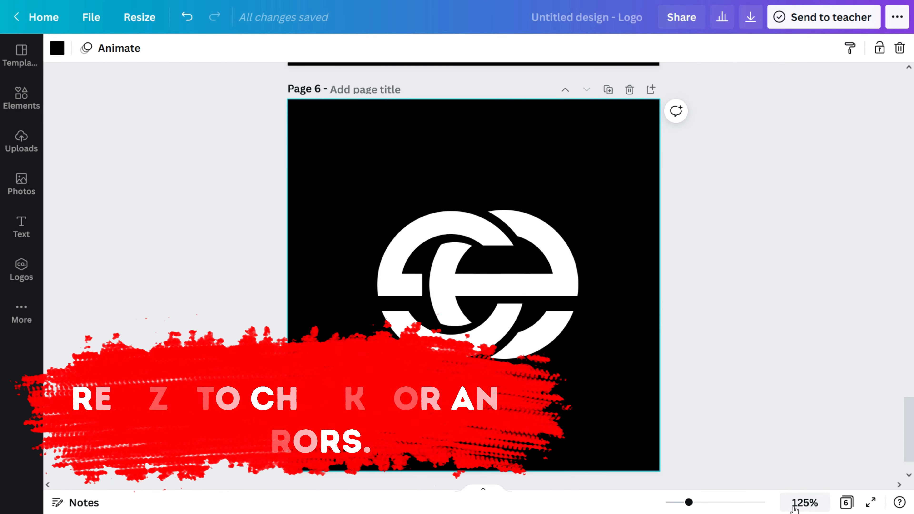
Step: Bring the long white crossbar in front of the black lines
{"action": "left_click", "coordinate": [805, 503]}
{"action": "left_click", "coordinate": [779, 268]}
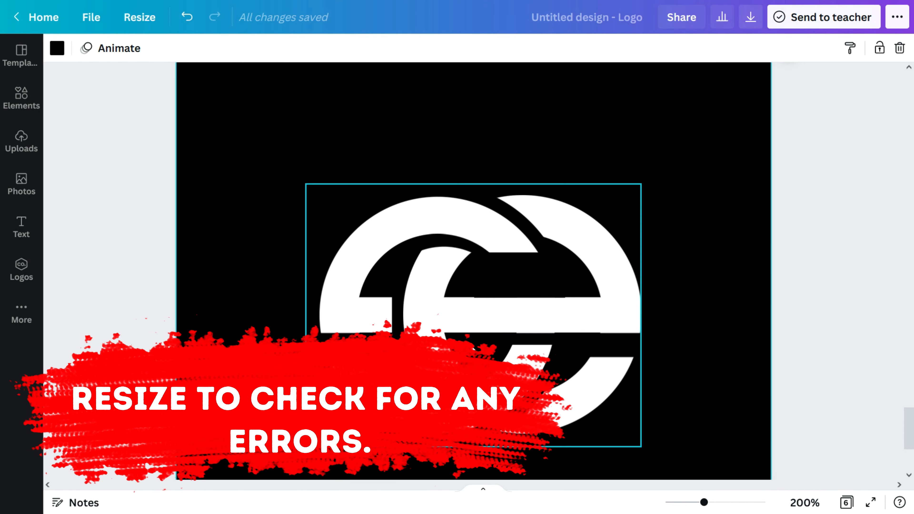
{"action": "left_click", "coordinate": [520, 340]}
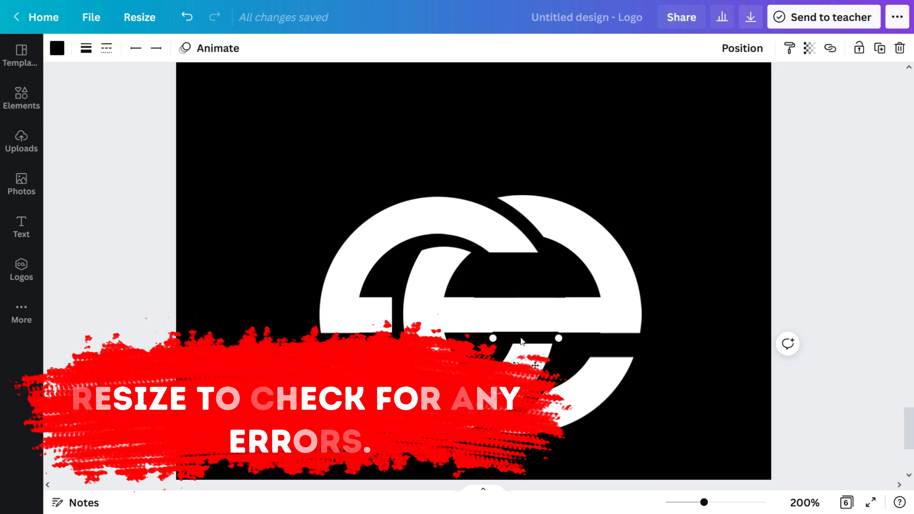
{"action": "left_click", "coordinate": [519, 323]}
{"action": "right_click", "coordinate": [519, 323]}
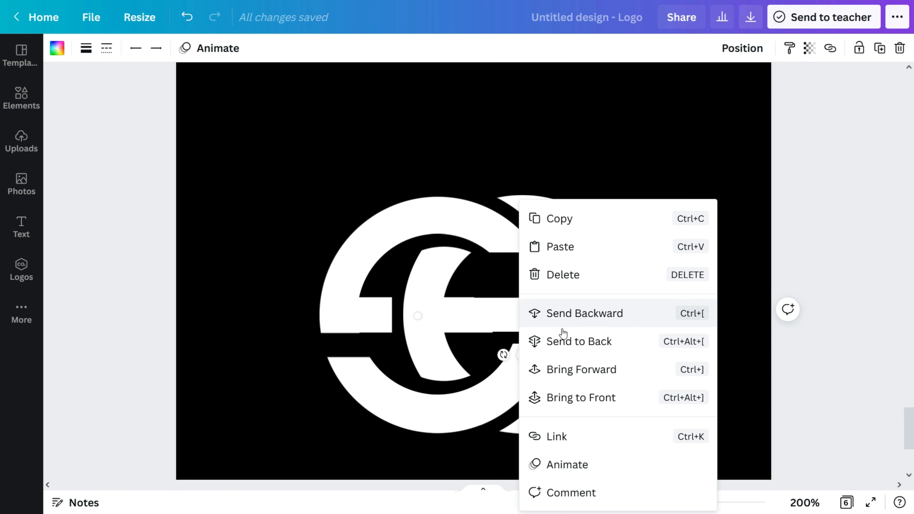
{"action": "left_click", "coordinate": [605, 401]}
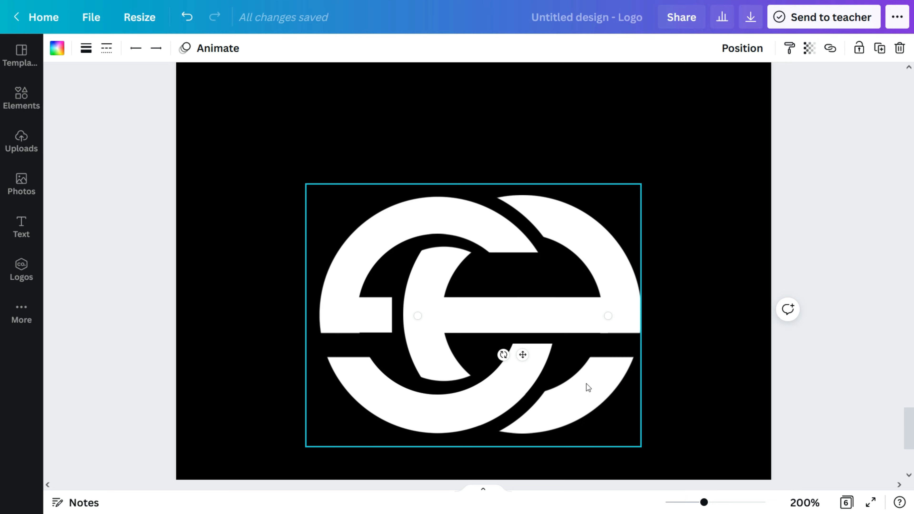
Step: Examine the gap beneath the crossbar on the right ring and review the whole logo at Fit zoom
{"action": "left_click", "coordinate": [604, 344]}
{"action": "right_click", "coordinate": [604, 343]}
{"action": "left_click", "coordinate": [604, 343]}
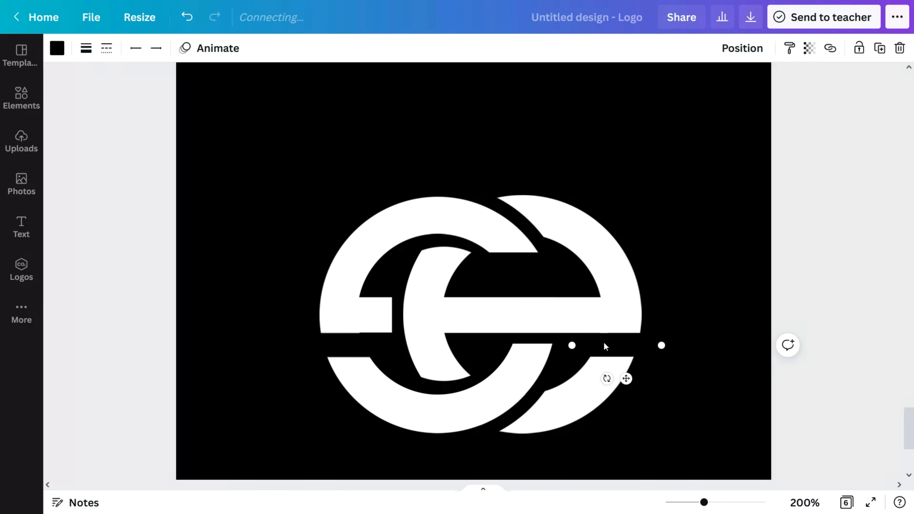
{"action": "left_click", "coordinate": [693, 340]}
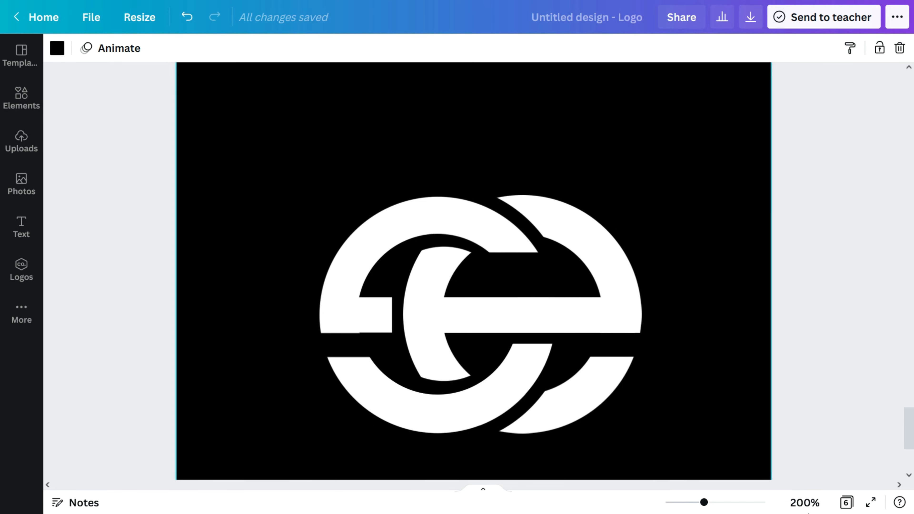
{"action": "left_click", "coordinate": [806, 504]}
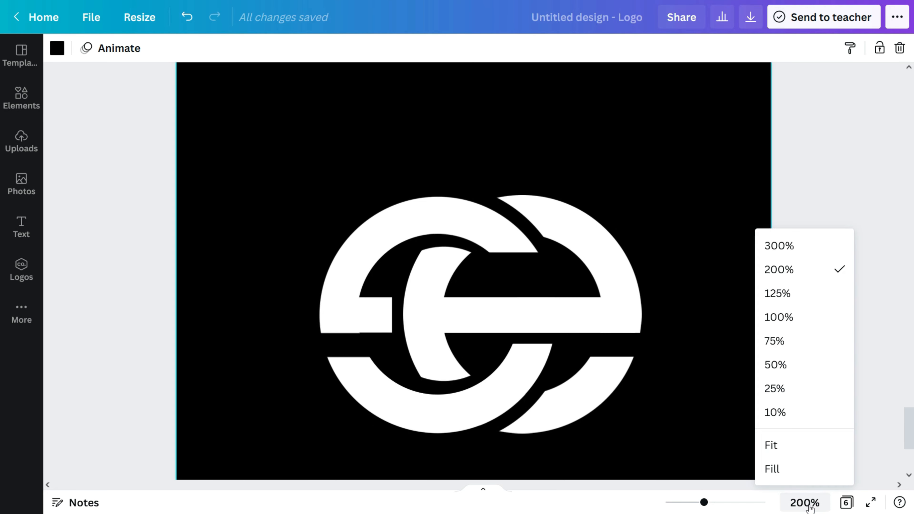
{"action": "left_click", "coordinate": [790, 453]}
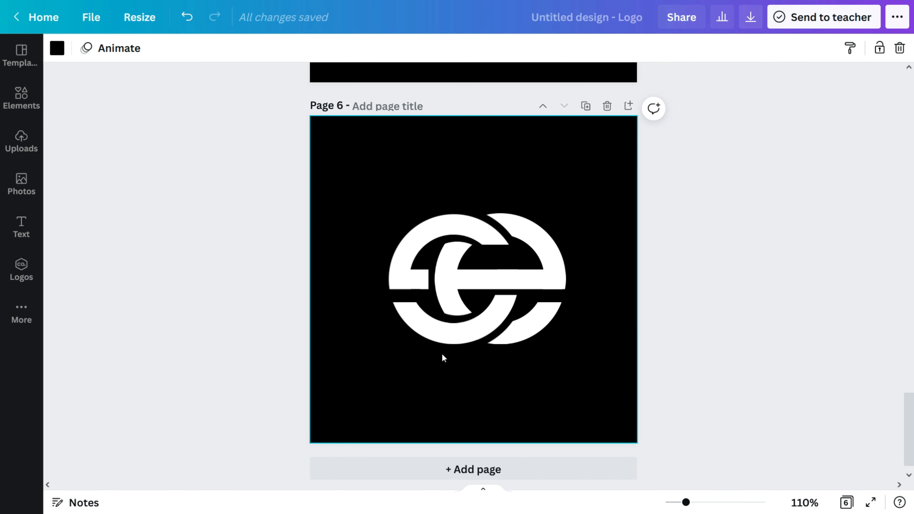
Step: Group all the pieces of the logo on page 6 and centre the group horizontally on the page
{"action": "left_click_drag", "start_coordinate": [372, 180], "coordinate": [596, 396]}
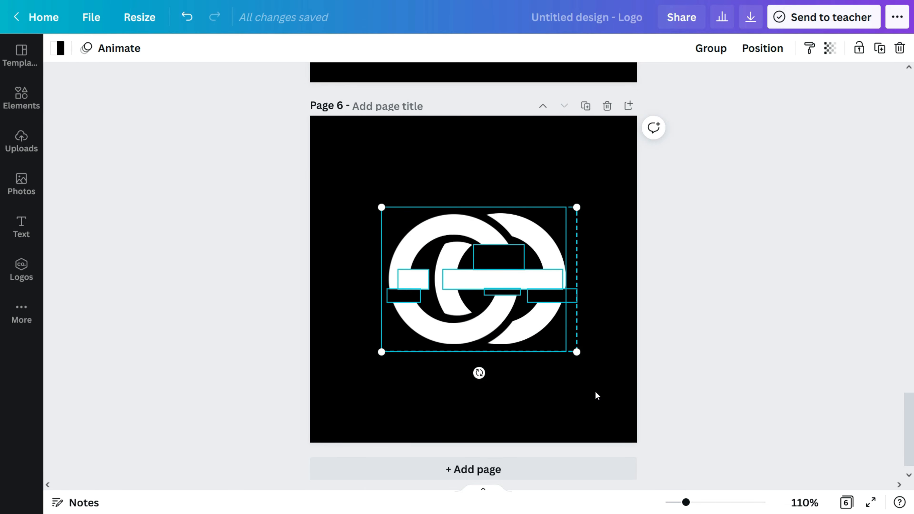
{"action": "left_click", "coordinate": [711, 49]}
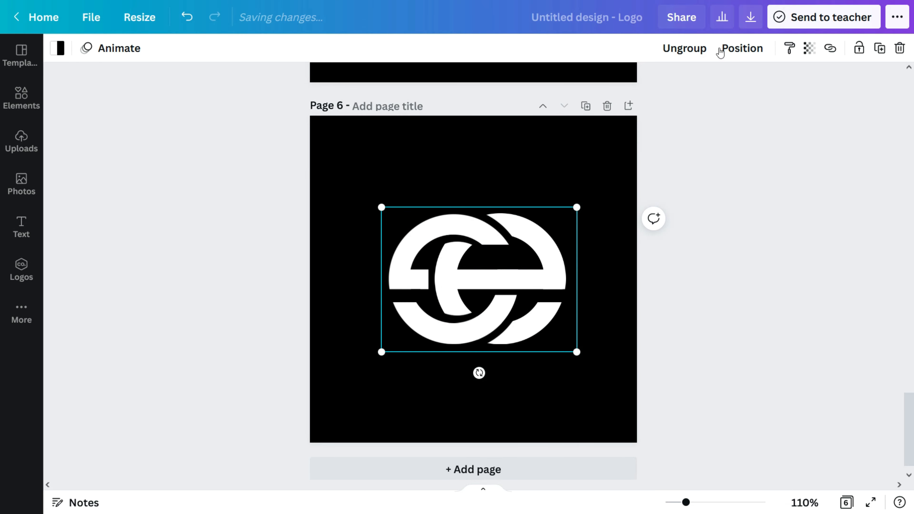
{"action": "left_click", "coordinate": [742, 50]}
{"action": "left_click", "coordinate": [673, 158]}
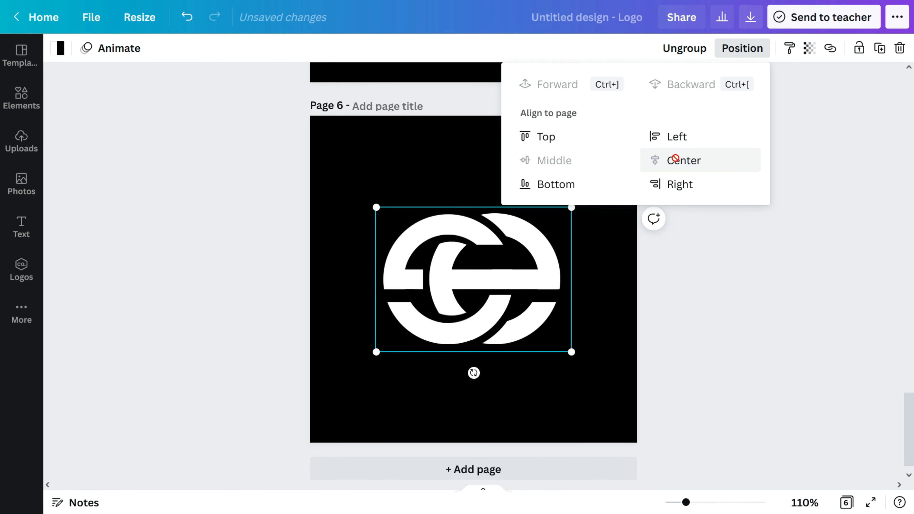
{"action": "left_click", "coordinate": [609, 322]}
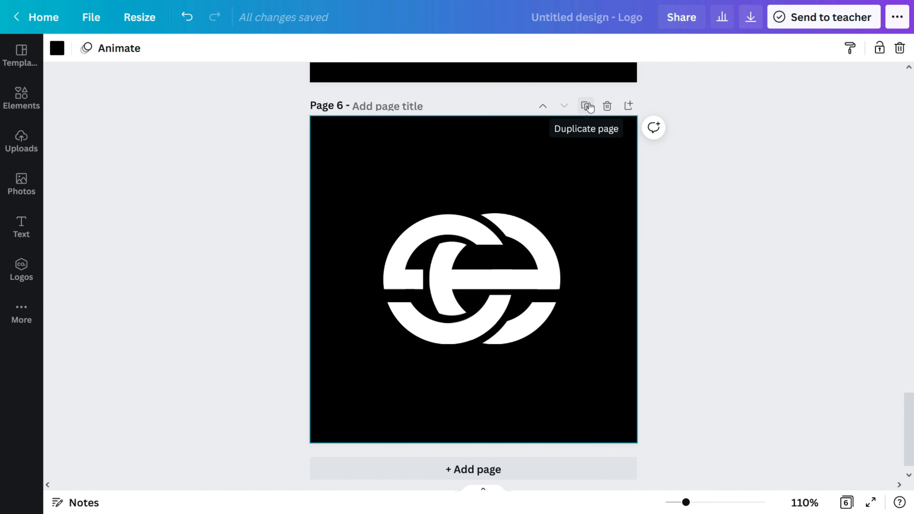
Step: Duplicate page 6 and shrink the grouped logo on the copy to about half its size
{"action": "left_click", "coordinate": [587, 106]}
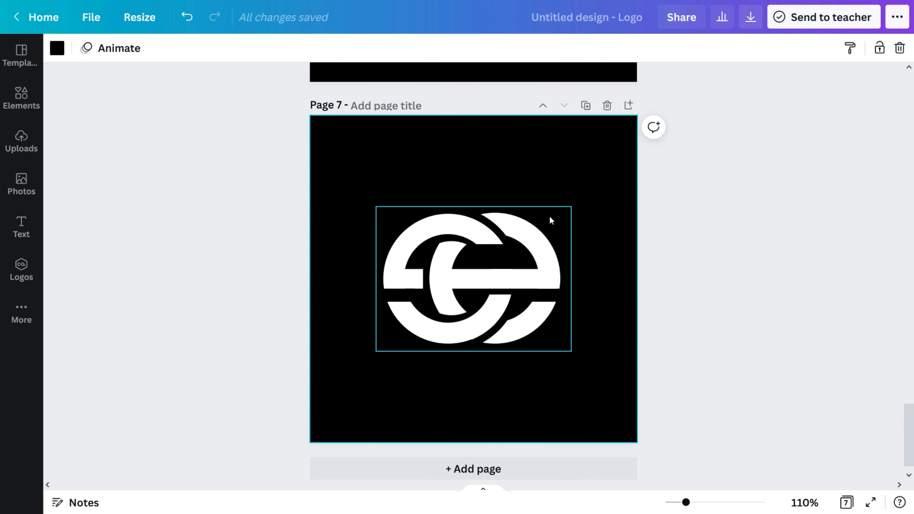
{"action": "left_click", "coordinate": [569, 209]}
{"action": "left_click_drag", "start_coordinate": [573, 206], "coordinate": [481, 285]}
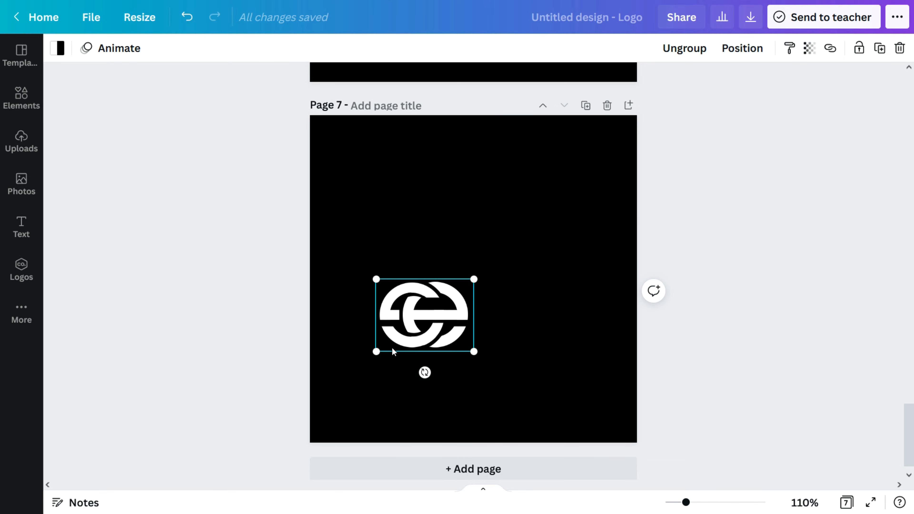
Step: Move the small logo to the centre of page 7 and align it to the page's middle
{"action": "left_click_drag", "start_coordinate": [403, 326], "coordinate": [452, 283]}
{"action": "left_click", "coordinate": [727, 49]}
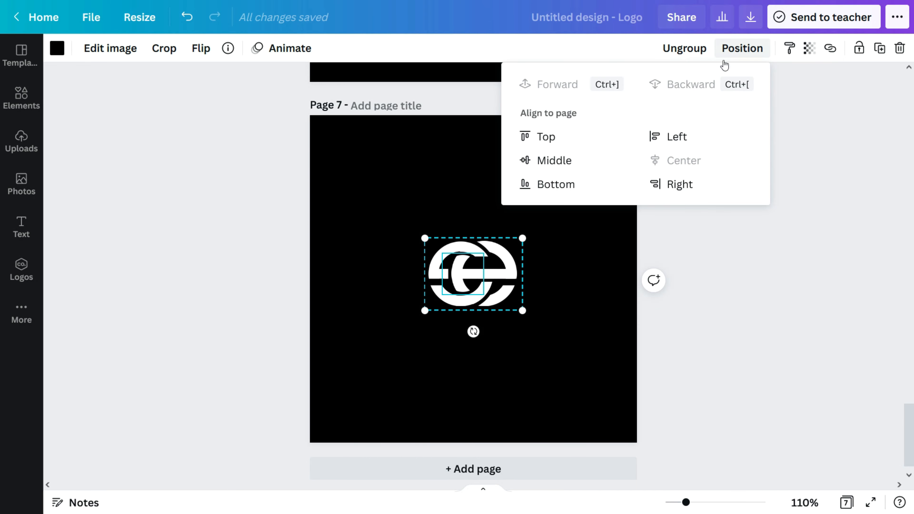
{"action": "left_click", "coordinate": [554, 166]}
{"action": "left_click", "coordinate": [554, 303]}
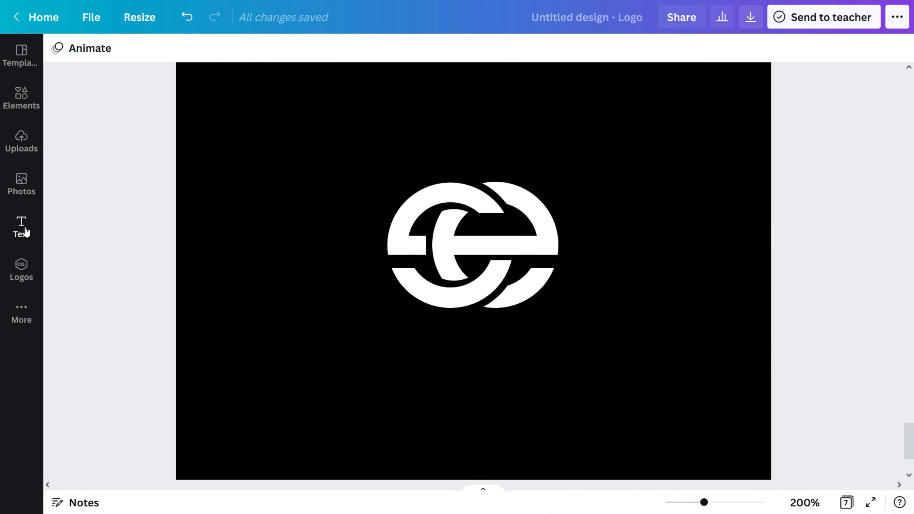
Step: Add the recently used thin ring to page 7 and enlarge it until it encircles the whole logo
{"action": "left_click", "coordinate": [18, 95]}
{"action": "left_click", "coordinate": [78, 157]}
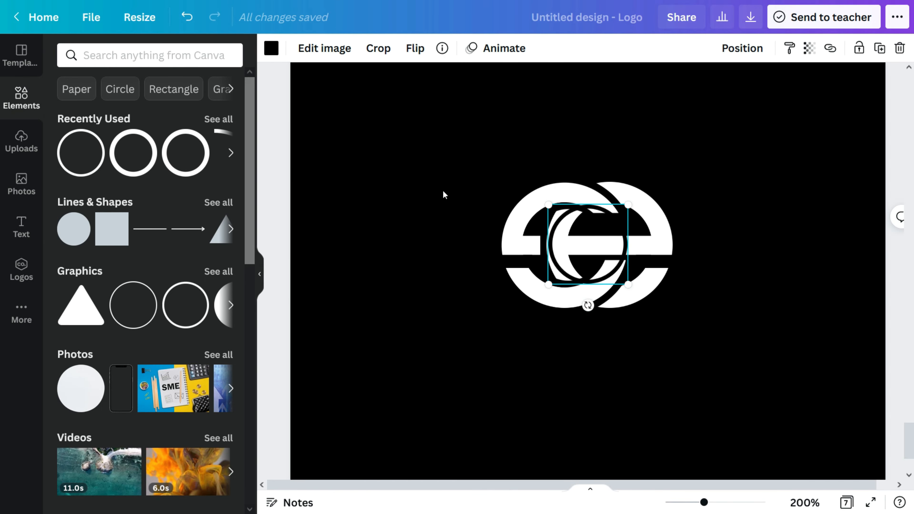
{"action": "left_click", "coordinate": [386, 321]}
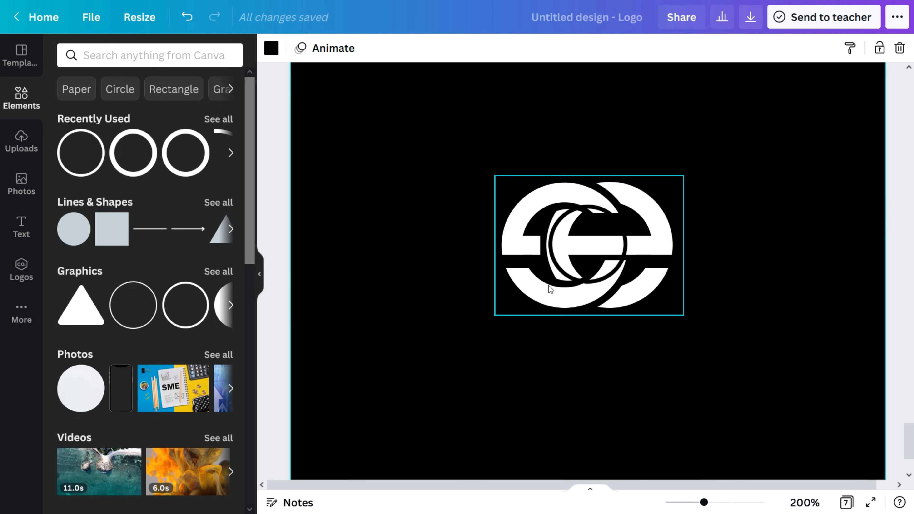
{"action": "left_click", "coordinate": [556, 279]}
{"action": "left_click_drag", "start_coordinate": [548, 283], "coordinate": [400, 431]}
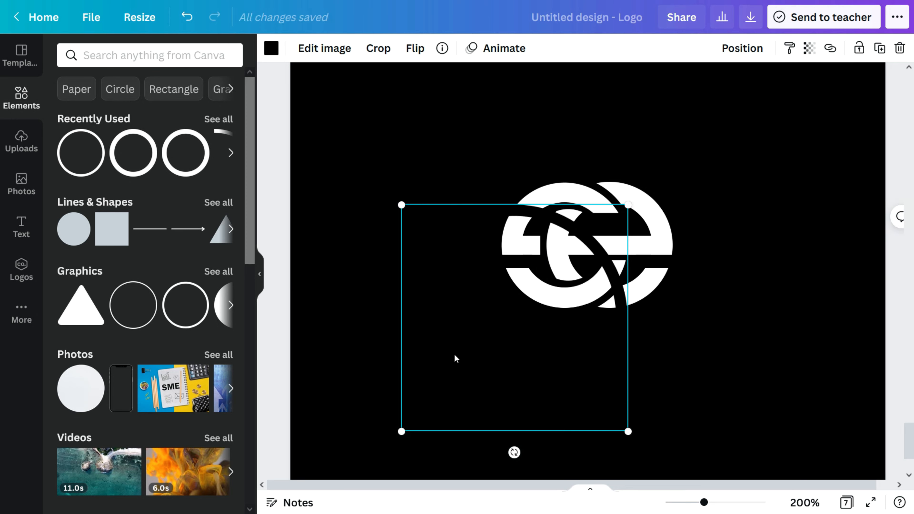
{"action": "left_click_drag", "start_coordinate": [455, 360], "coordinate": [530, 284]}
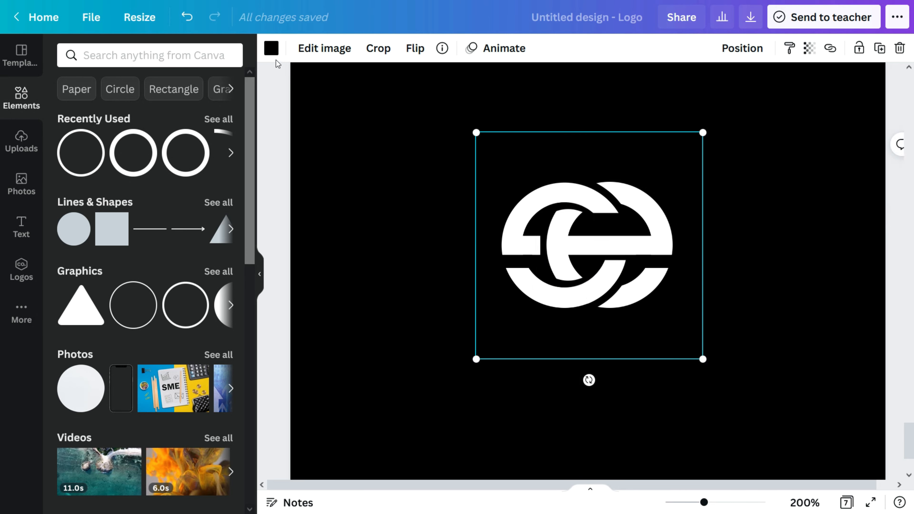
Step: Recolour the surrounding ring white and shrink it slightly around the logo
{"action": "left_click", "coordinate": [272, 48]}
{"action": "left_click", "coordinate": [226, 259]}
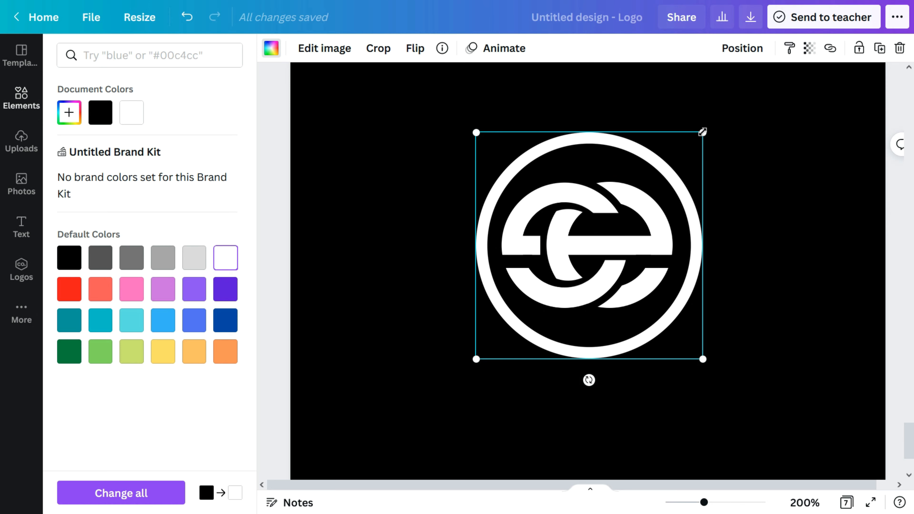
{"action": "left_click_drag", "start_coordinate": [702, 132], "coordinate": [695, 140]}
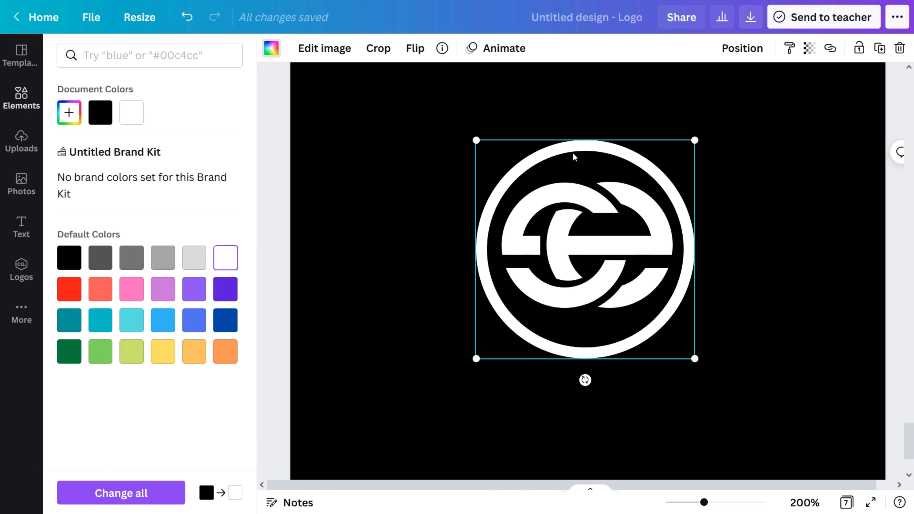
Step: Reposition the white ring in small nudges so that it is centred around the logo
{"action": "left_click_drag", "start_coordinate": [573, 153], "coordinate": [577, 149]}
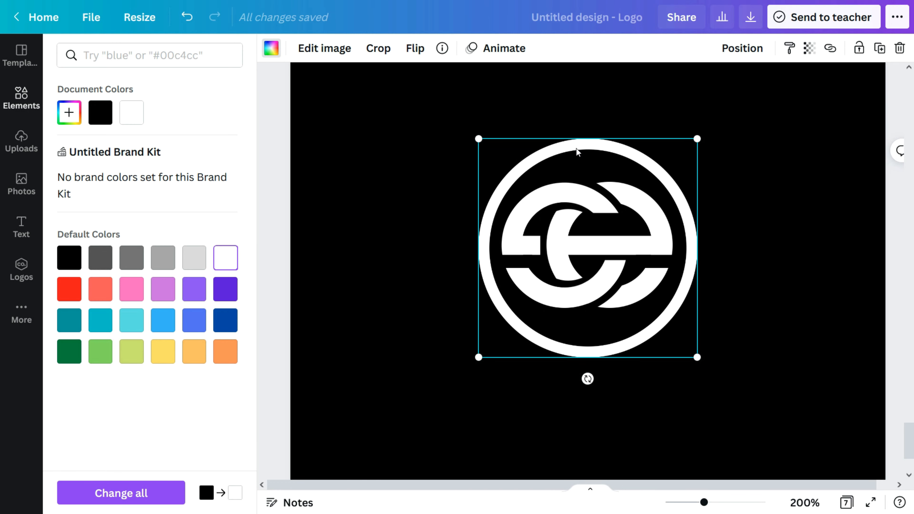
{"action": "key", "text": "Up"}
{"action": "key", "text": "Up"}
{"action": "key", "text": "Up"}
{"action": "key", "text": "Up"}
{"action": "key", "text": "Down"}
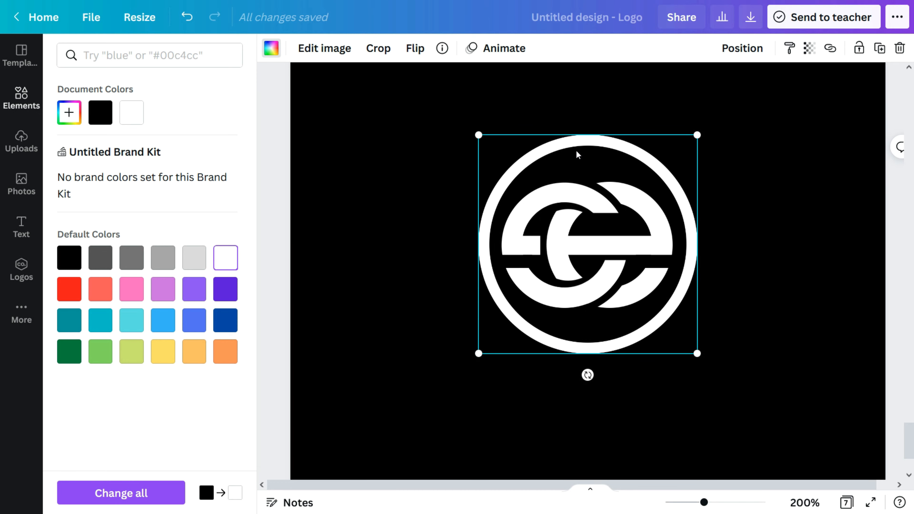
{"action": "key", "text": "Left"}
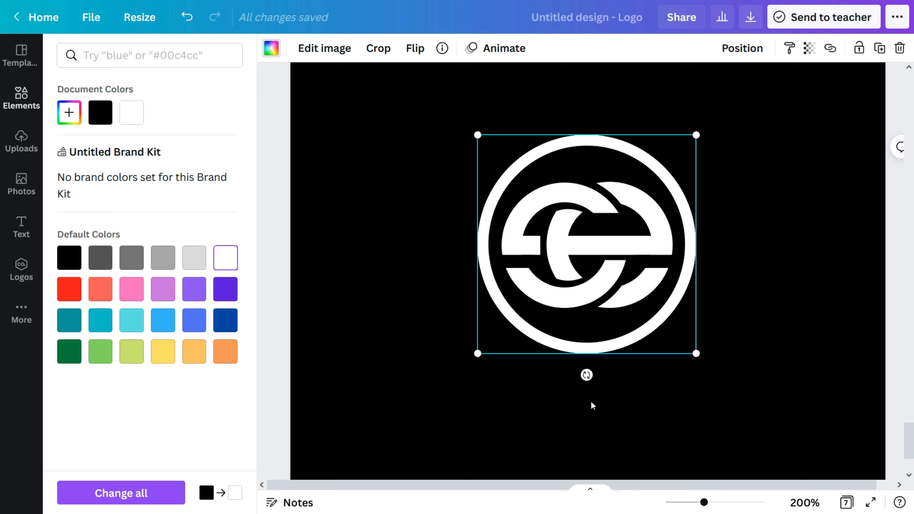
{"action": "key", "text": "Escape"}
{"action": "left_click", "coordinate": [676, 403]}
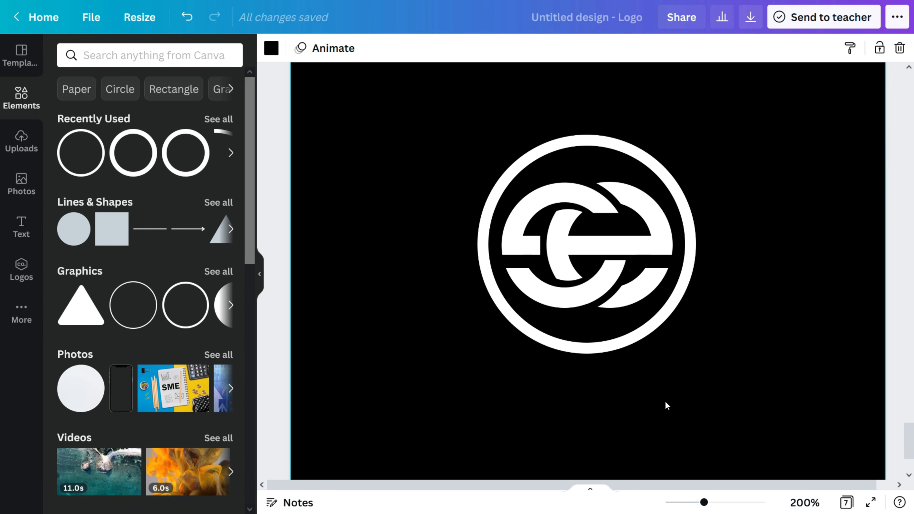
{"action": "left_click", "coordinate": [262, 273]}
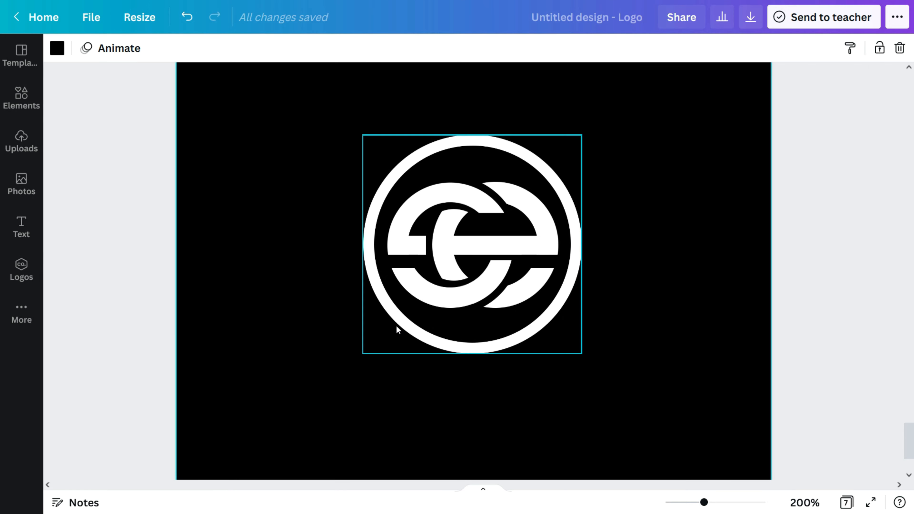
Step: Set up a PNG download at size 2 (1000 × 1000 px) with a transparent background
{"action": "left_click", "coordinate": [805, 503]}
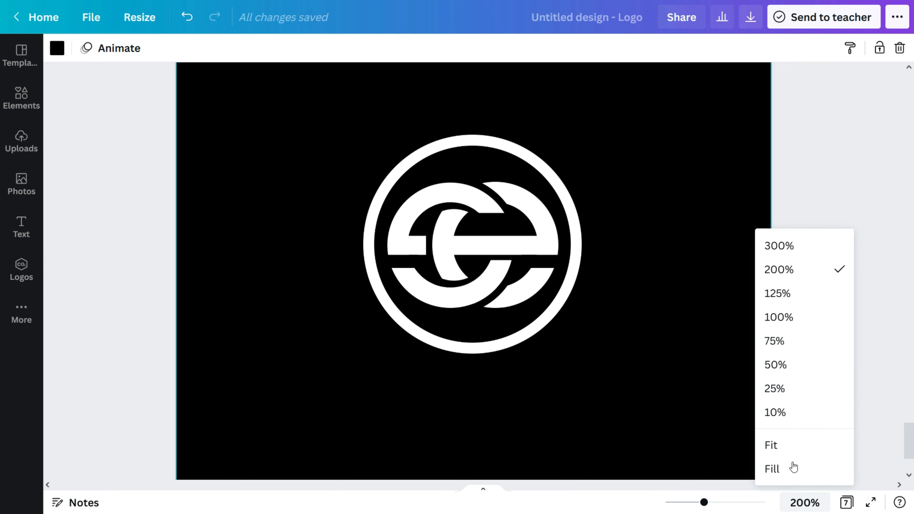
{"action": "left_click", "coordinate": [776, 317]}
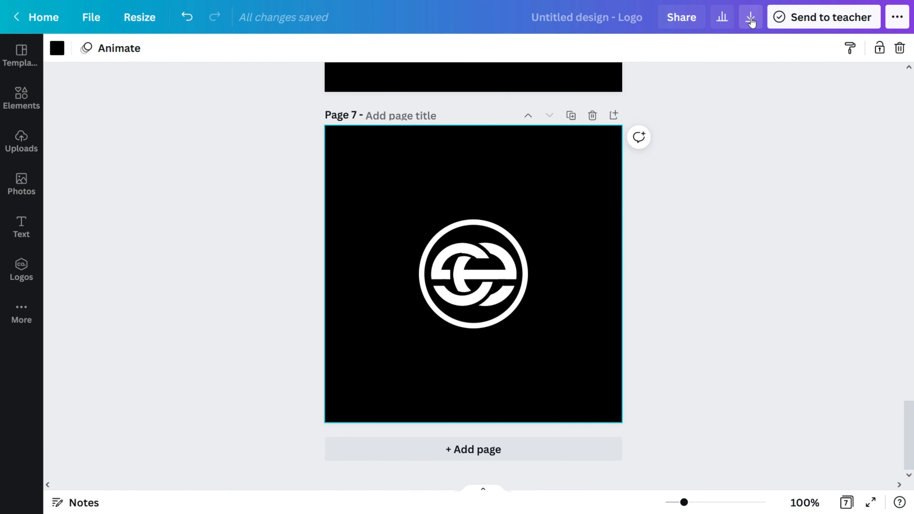
{"action": "left_click", "coordinate": [745, 25]}
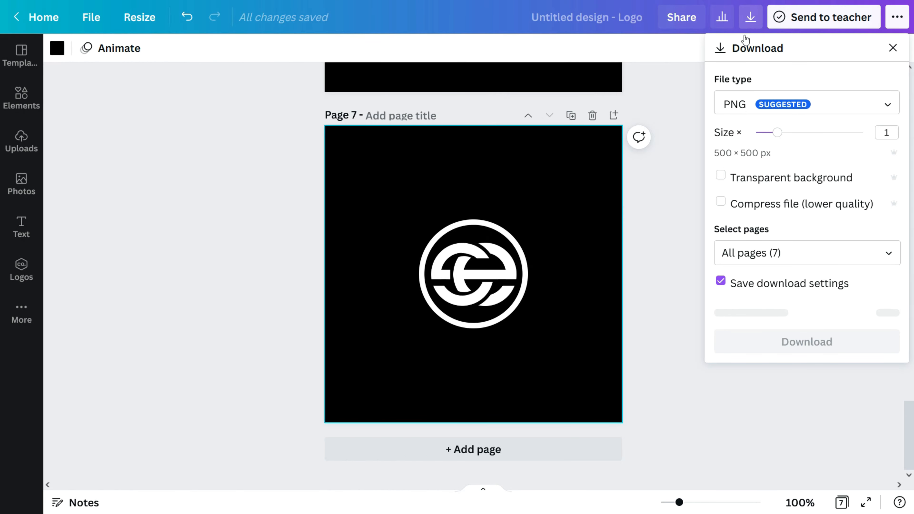
{"action": "left_click_drag", "start_coordinate": [777, 134], "coordinate": [813, 138]}
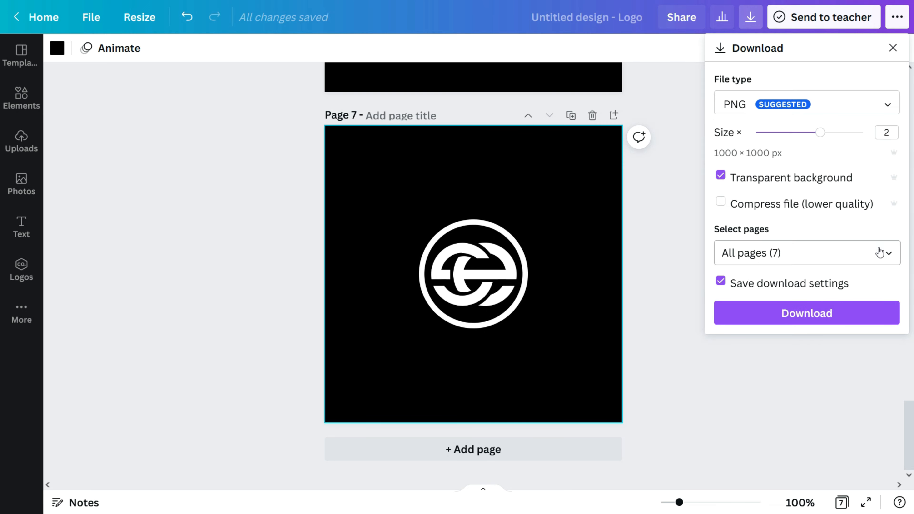
Step: Limit the download to page 7 only and download the logo
{"action": "left_click", "coordinate": [885, 253]}
{"action": "scroll", "coordinate": [867, 342], "scroll_direction": "down", "scroll_amount": 4}
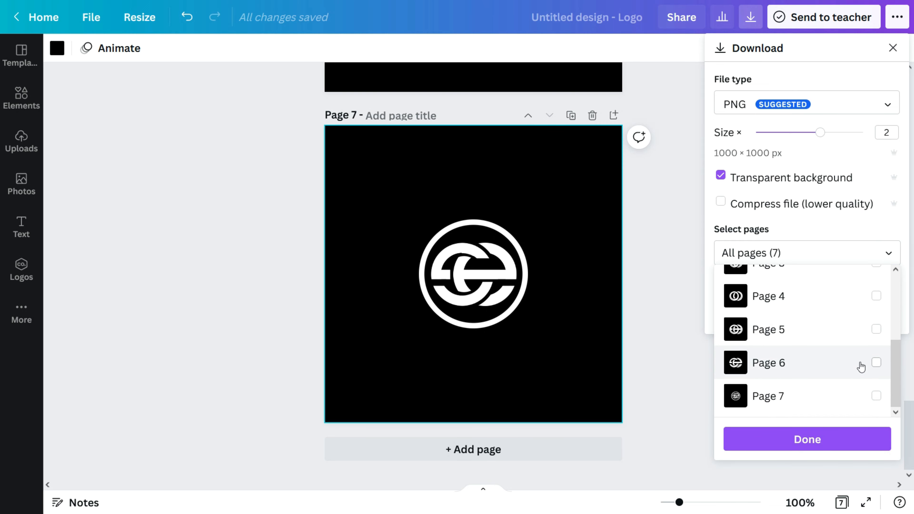
{"action": "left_click", "coordinate": [876, 396]}
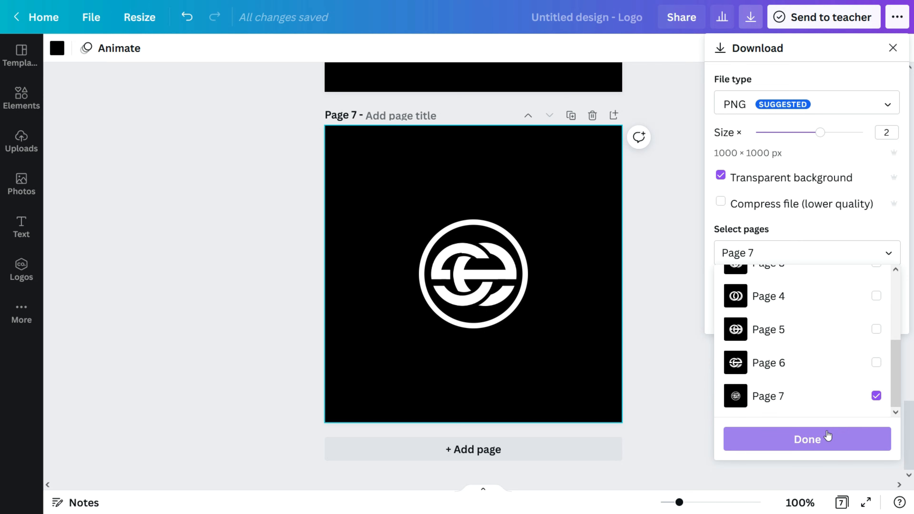
{"action": "left_click", "coordinate": [887, 255]}
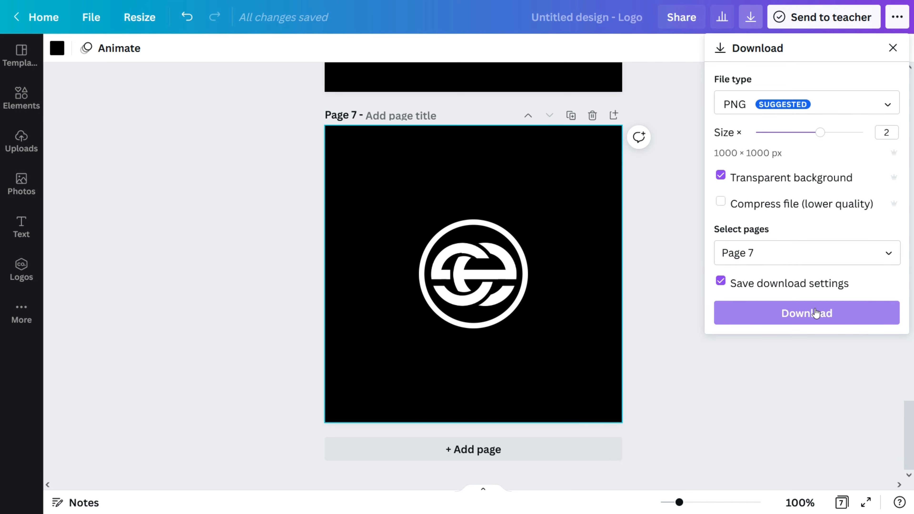
{"action": "left_click", "coordinate": [816, 313]}
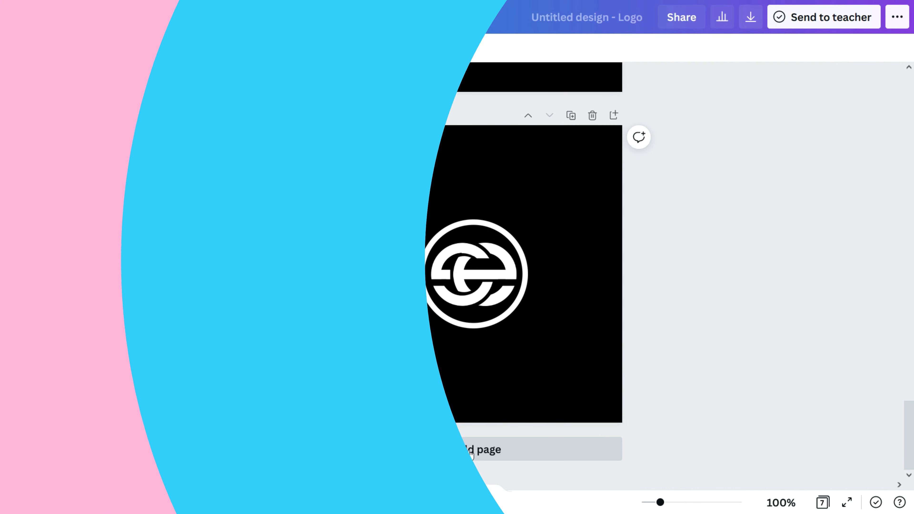
Step: Add a blank page after page 7 and set its background colour to #01213C
{"action": "left_click", "coordinate": [469, 449]}
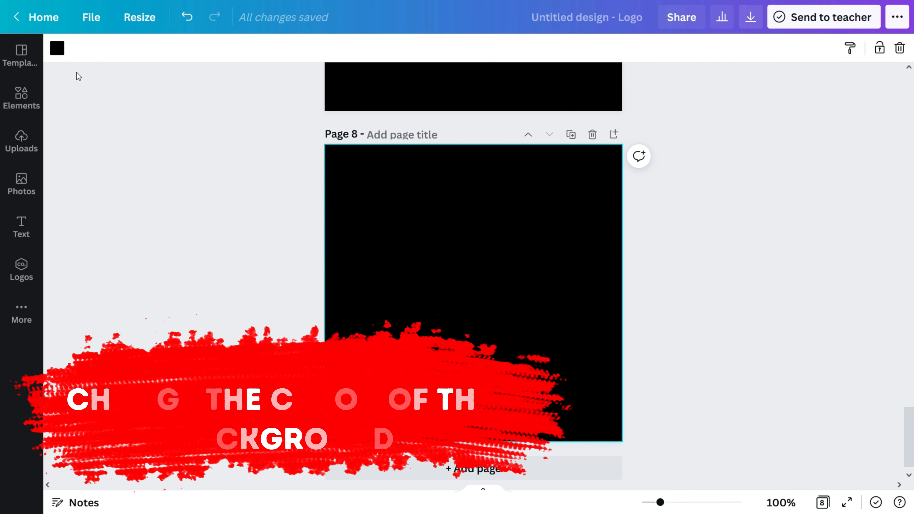
{"action": "left_click", "coordinate": [56, 49]}
{"action": "left_click", "coordinate": [69, 113]}
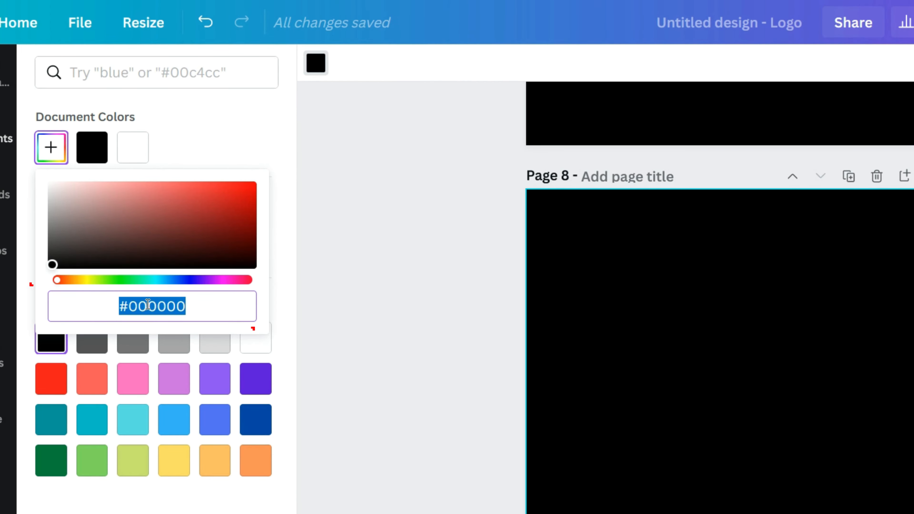
{"action": "type", "text": "#0121"}
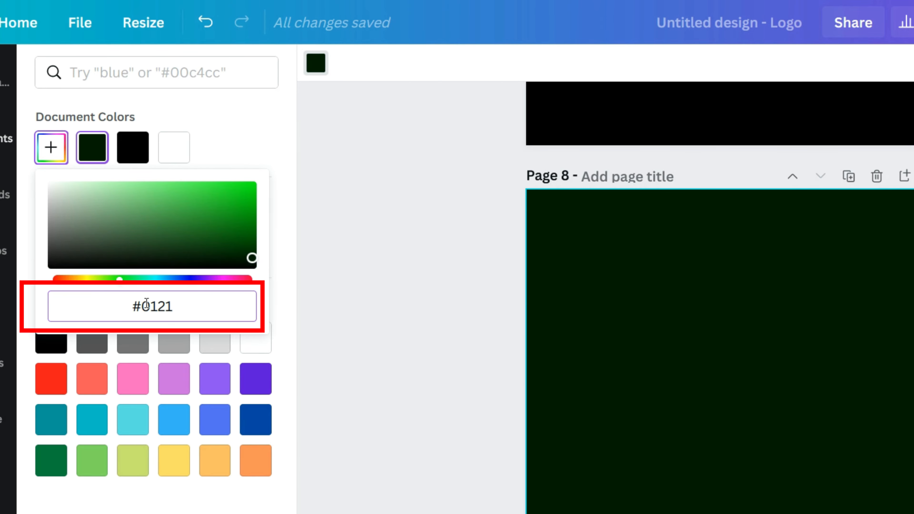
{"action": "type", "text": "3C"}
{"action": "key", "text": "Return"}
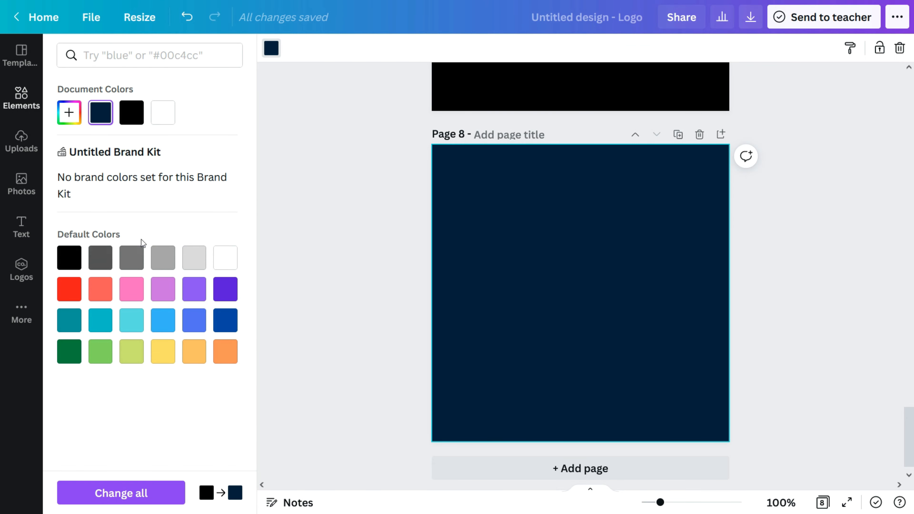
{"action": "left_click", "coordinate": [271, 49]}
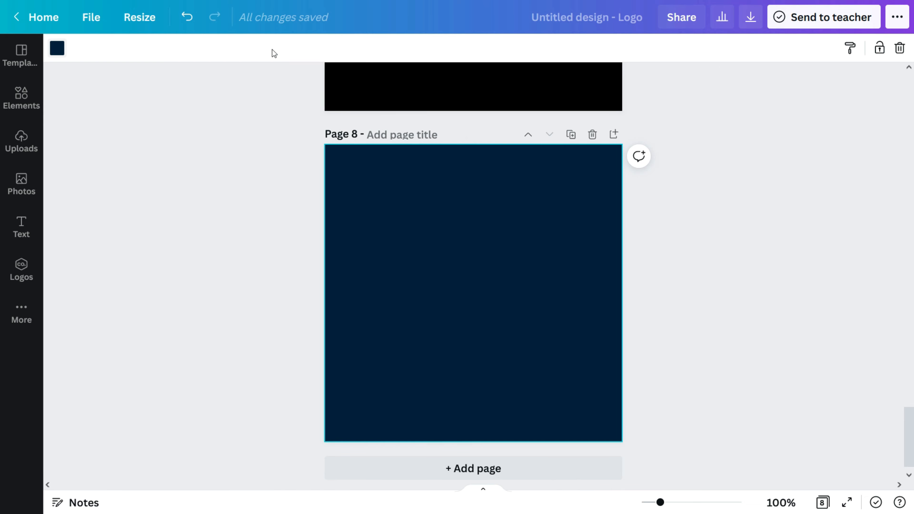
Step: Upload the transparent logo file "Untitled design" from the Downloads folder to the design's image library
{"action": "left_click", "coordinate": [27, 147]}
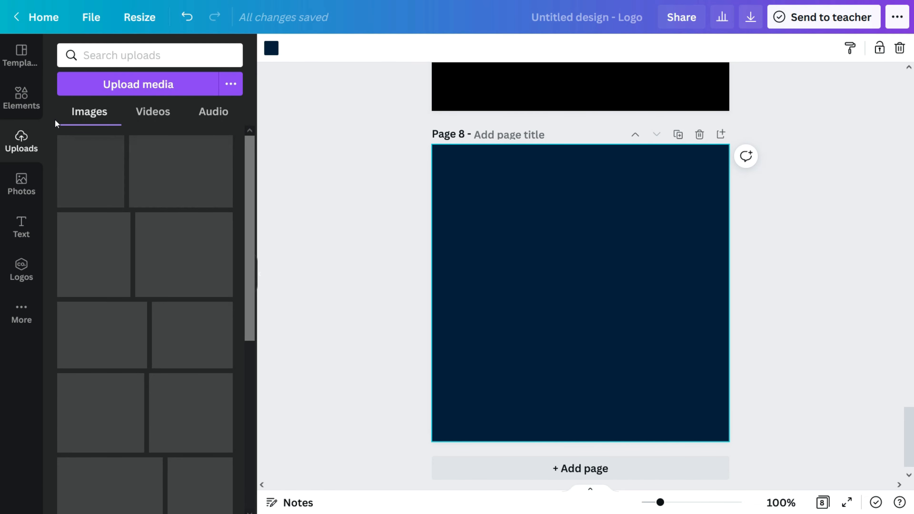
{"action": "left_click", "coordinate": [107, 88]}
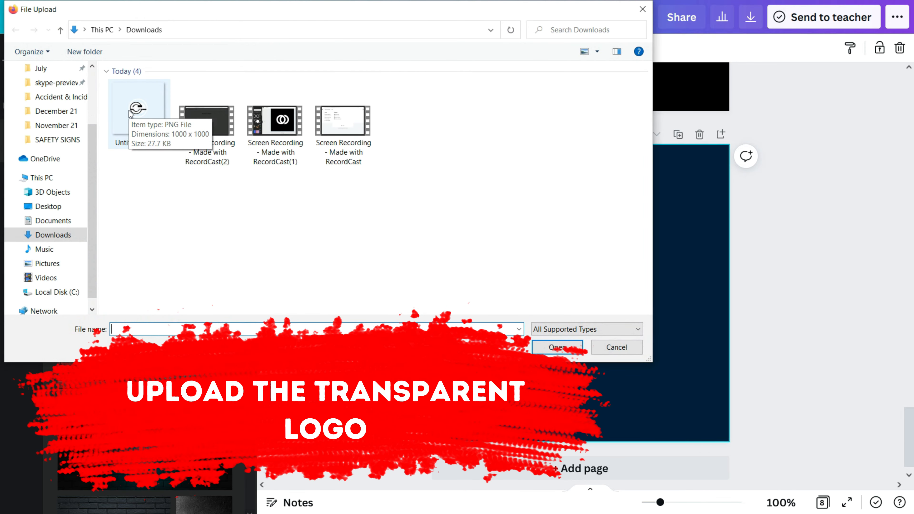
{"action": "left_click", "coordinate": [129, 112]}
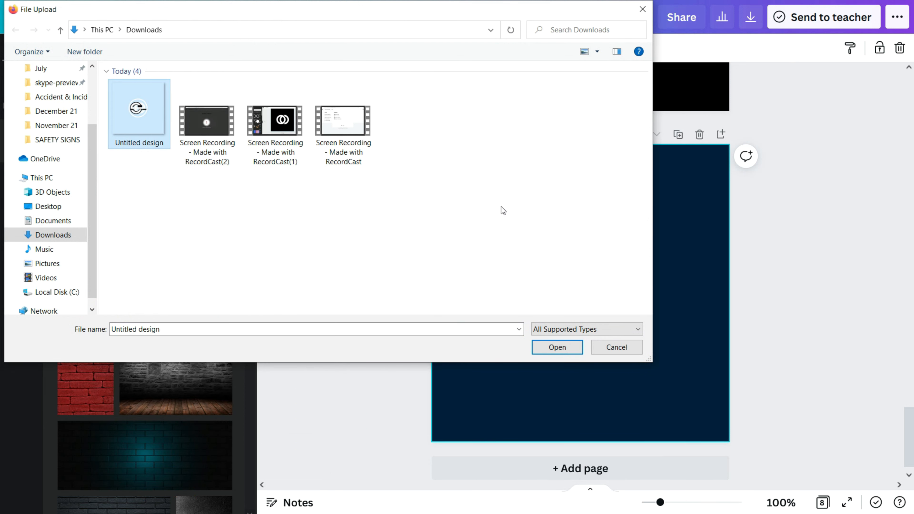
{"action": "left_click", "coordinate": [557, 347]}
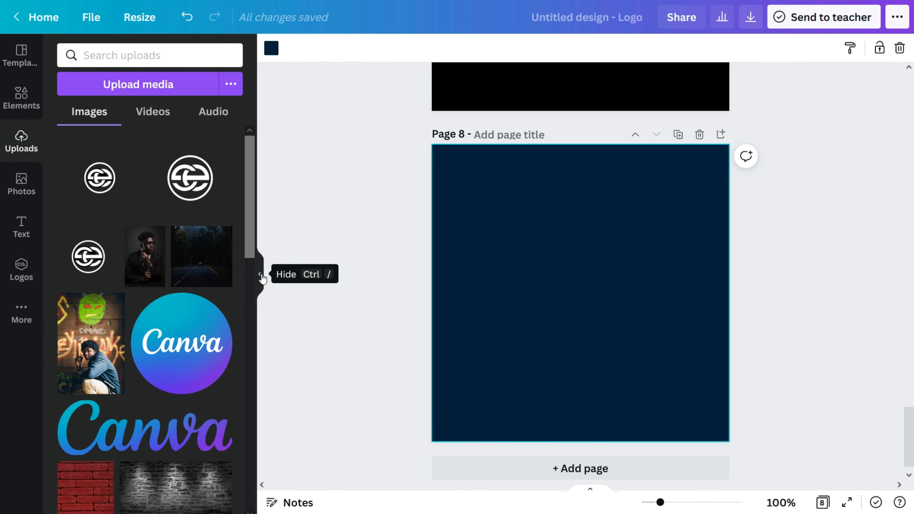
Step: Place the uploaded transparent logo on the dark blue page 8, enlarge it and adjust its position
{"action": "left_click", "coordinate": [108, 184]}
{"action": "left_click", "coordinate": [261, 277]}
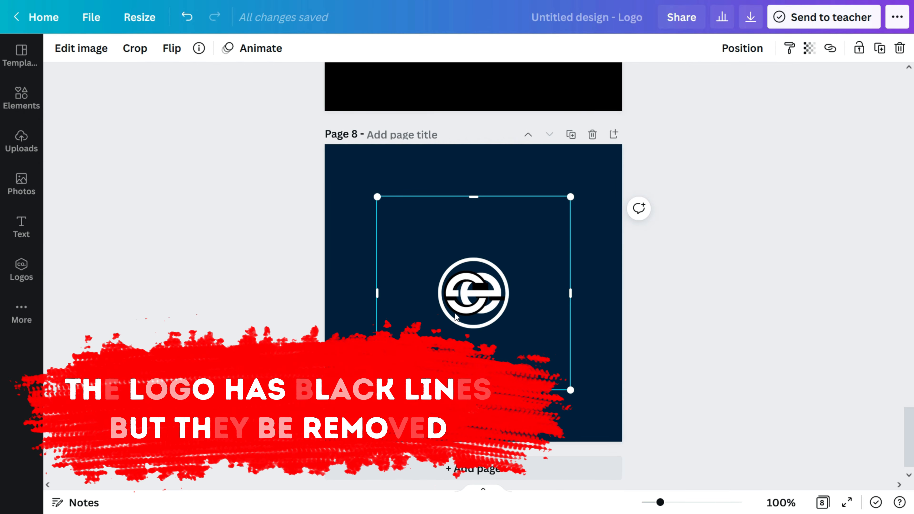
{"action": "left_click_drag", "start_coordinate": [569, 398], "coordinate": [618, 436]}
{"action": "left_click_drag", "start_coordinate": [468, 339], "coordinate": [439, 313]}
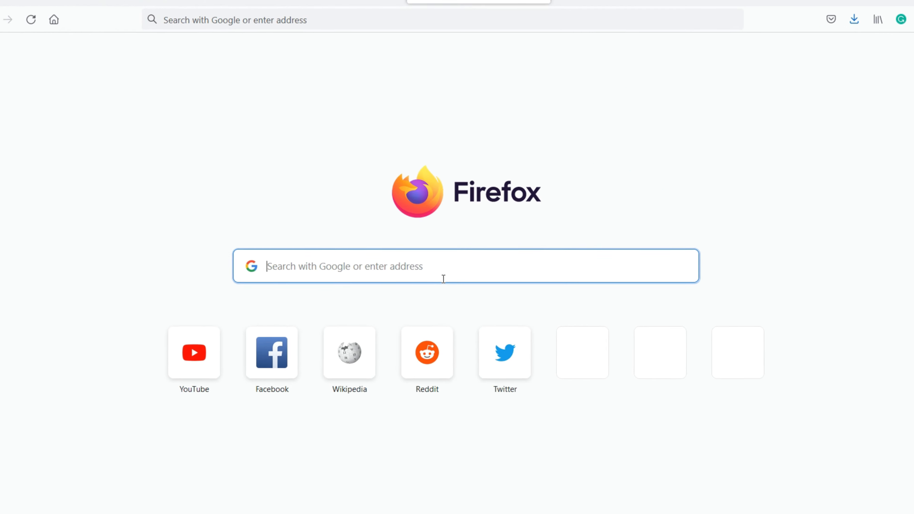
Step: Search the web for PHOTOPEA and open the Photopea online photo editor
{"action": "type", "text": "PHOT"}
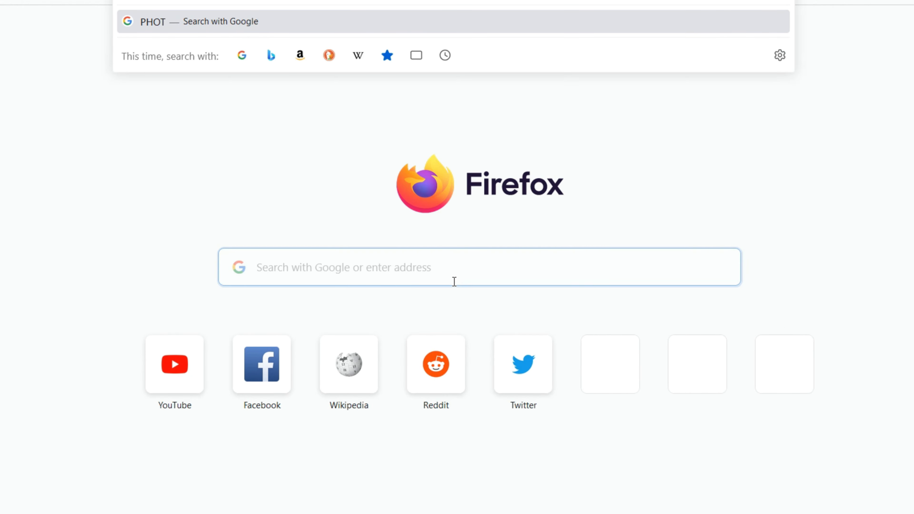
{"action": "type", "text": "OPEA"}
{"action": "key", "text": "Return"}
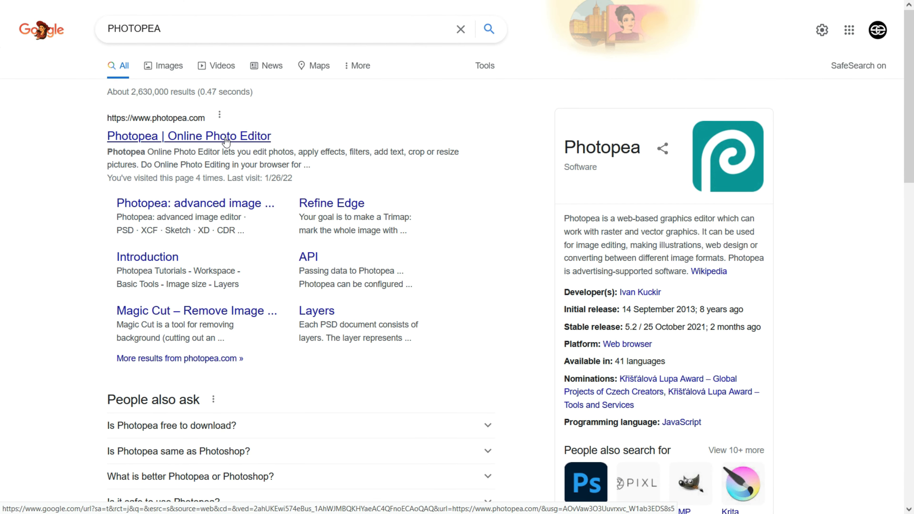
{"action": "left_click", "coordinate": [253, 145]}
Step: Open the downloaded logo image "Untitled design" from the Downloads folder in Photopea
{"action": "left_click", "coordinate": [11, 9]}
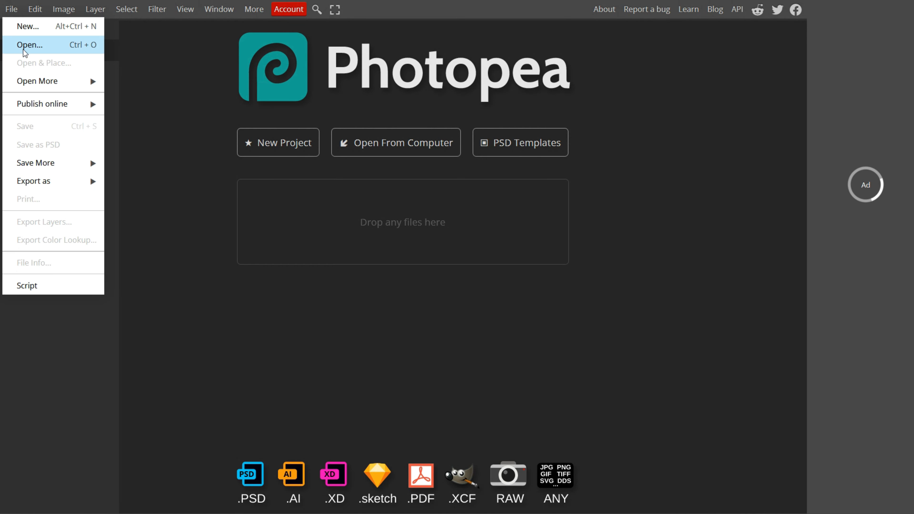
{"action": "left_click", "coordinate": [22, 43]}
{"action": "left_click", "coordinate": [216, 123]}
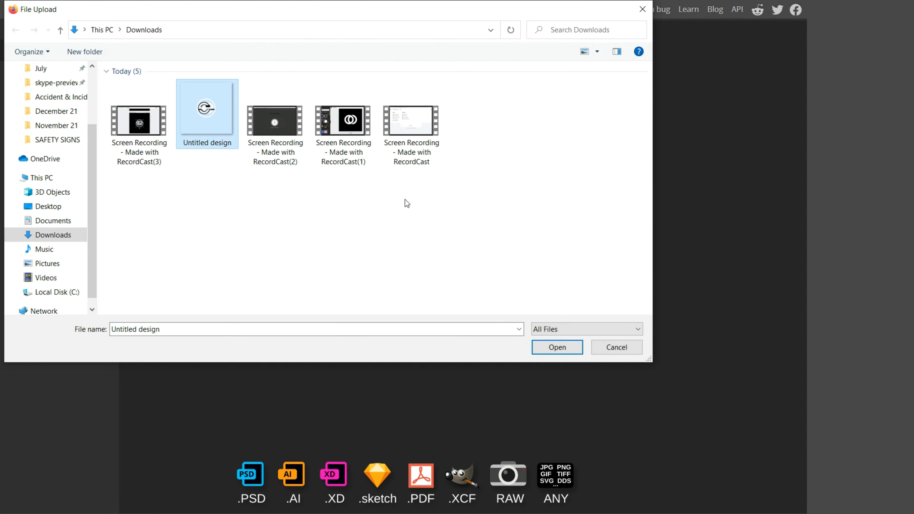
{"action": "left_click", "coordinate": [563, 348]}
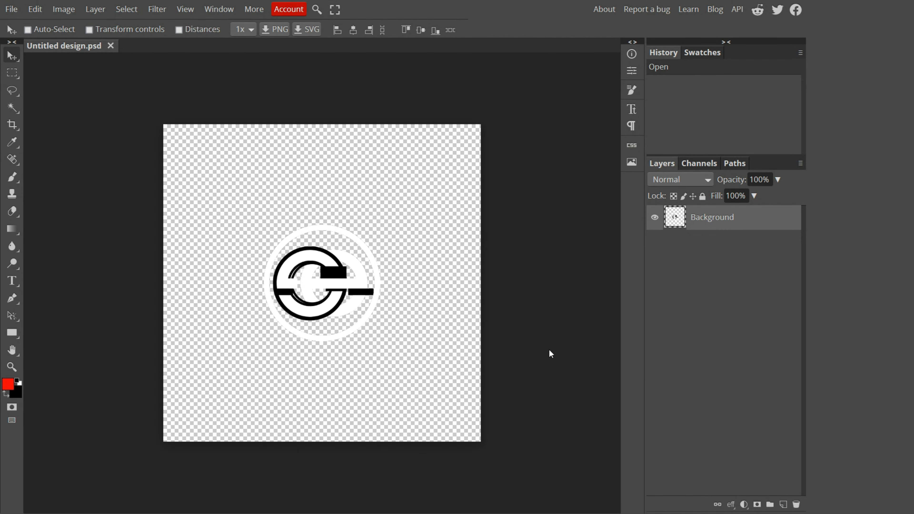
Step: Select the logo's black outline and black bars with the Magic Wand at tolerance 2 and delete them
{"action": "left_click", "coordinate": [12, 90]}
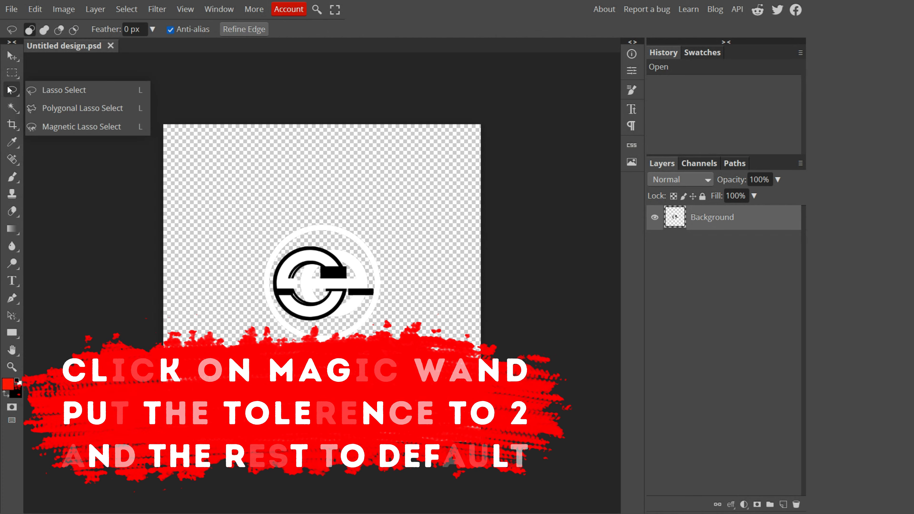
{"action": "left_click", "coordinate": [69, 92]}
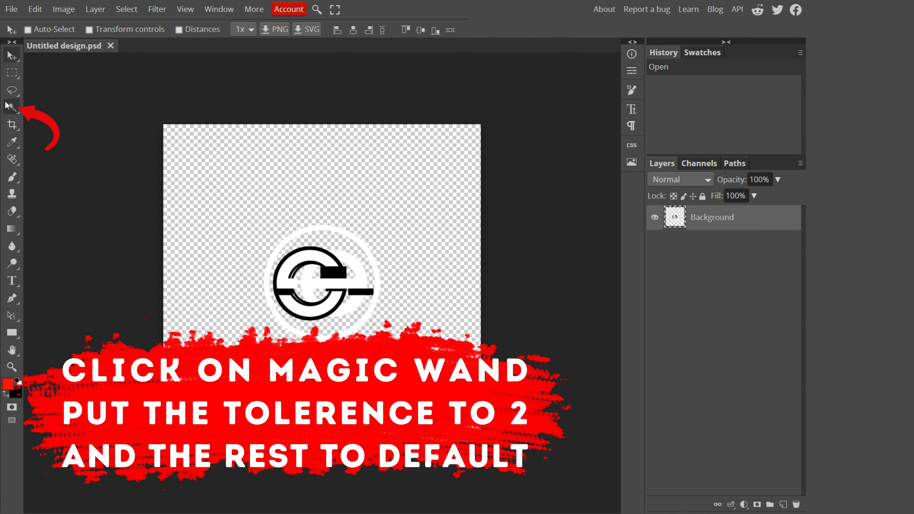
{"action": "left_click", "coordinate": [11, 108]}
{"action": "left_click", "coordinate": [51, 108]}
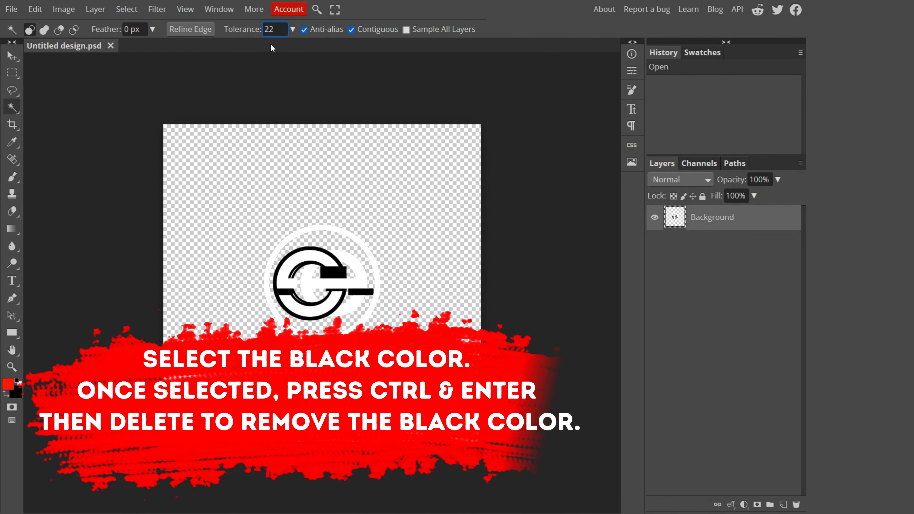
{"action": "left_click", "coordinate": [305, 250]}
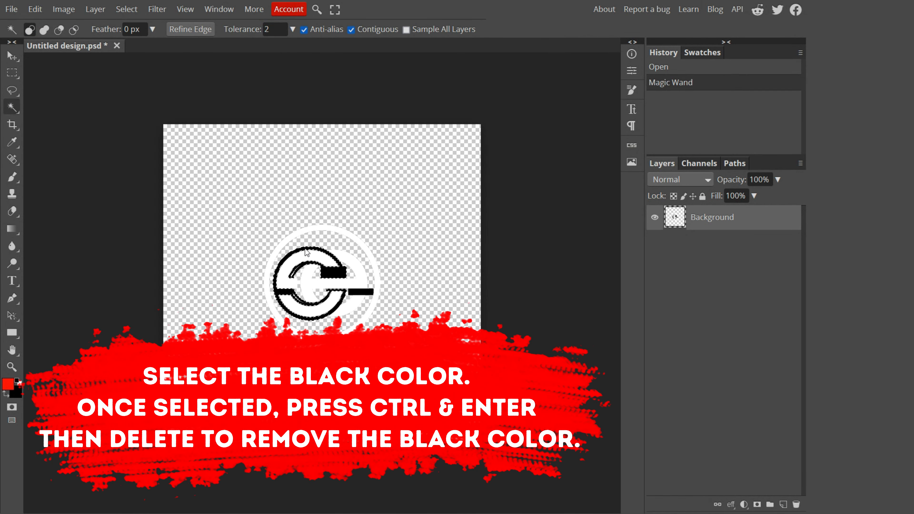
{"action": "key", "text": "Delete"}
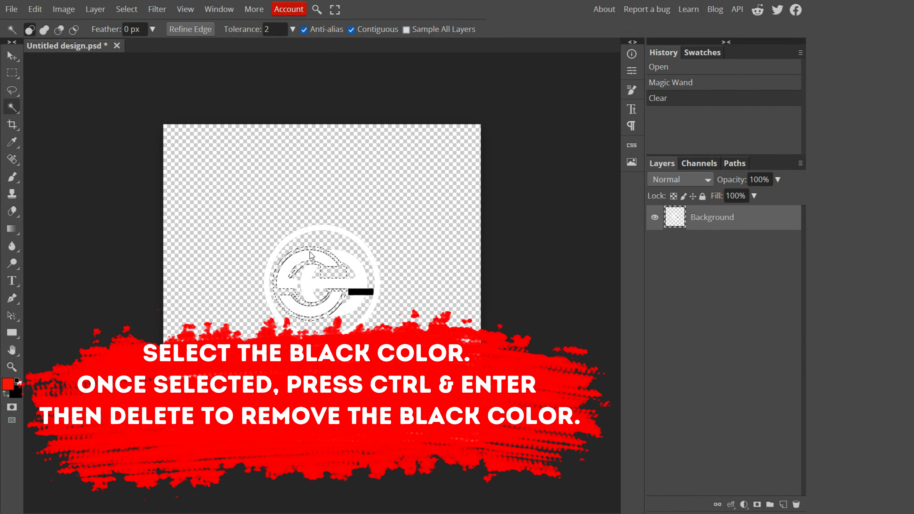
{"action": "left_click", "coordinate": [357, 293]}
{"action": "key", "text": "Delete"}
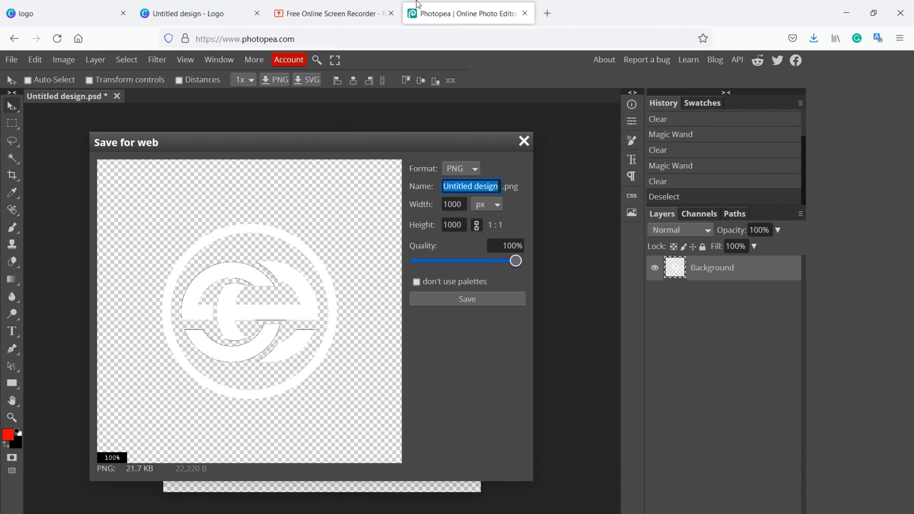
Step: Export the cleaned logo as a 1000 × 1000 px PNG named "logo photopea"
{"action": "key", "text": "BackSpace"}
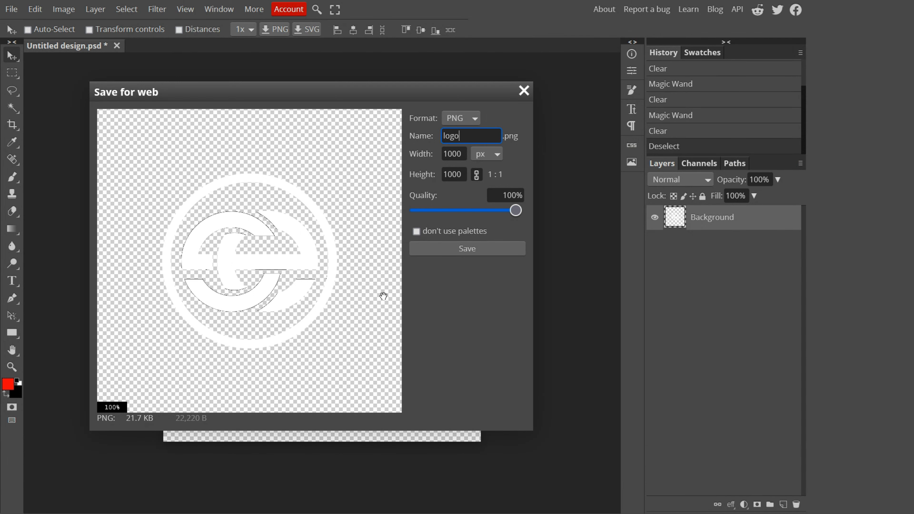
{"action": "type", "text": "logo photopea"}
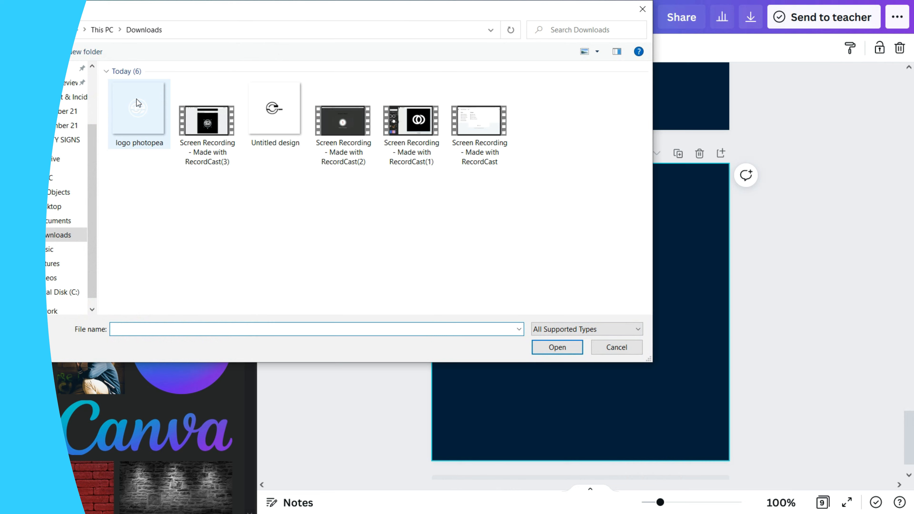
Step: Back in Canva, upload the "logo photopea" image, then place it on page 9 enlarged to fill the whole page
{"action": "double_click", "coordinate": [136, 98]}
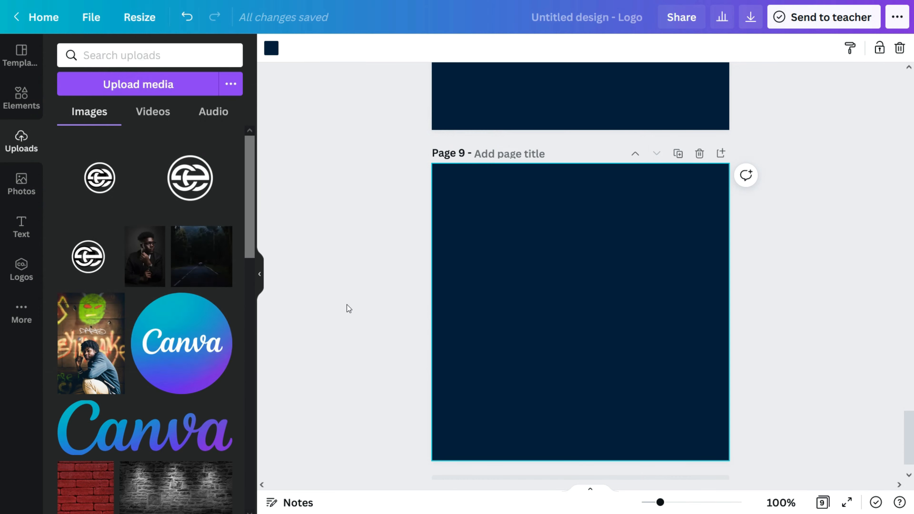
{"action": "left_click", "coordinate": [103, 182]}
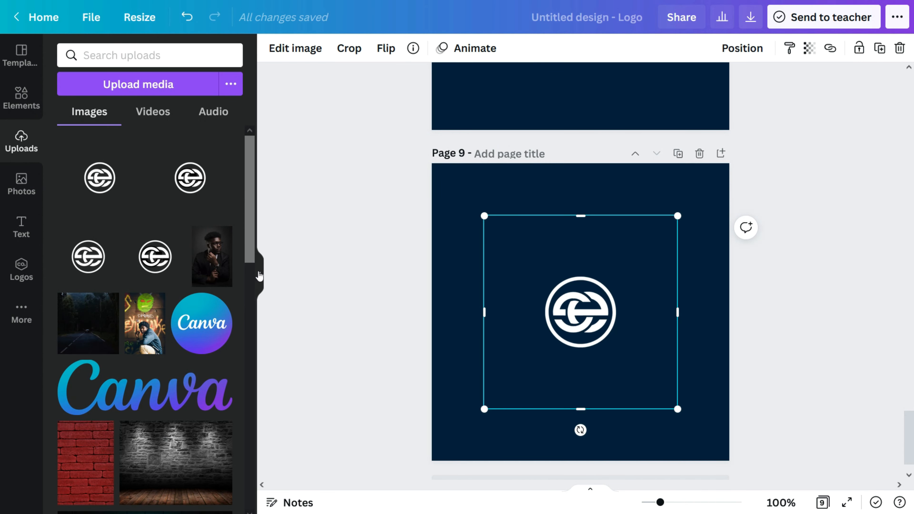
{"action": "left_click", "coordinate": [260, 274]}
{"action": "left_click_drag", "start_coordinate": [570, 216], "coordinate": [622, 164]}
{"action": "left_click_drag", "start_coordinate": [376, 409], "coordinate": [325, 460]}
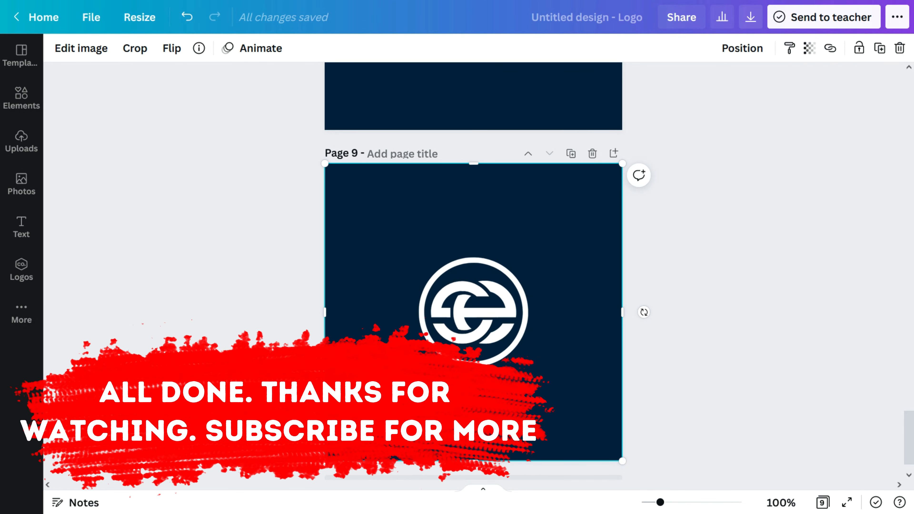
{"action": "left_click", "coordinate": [734, 50]}
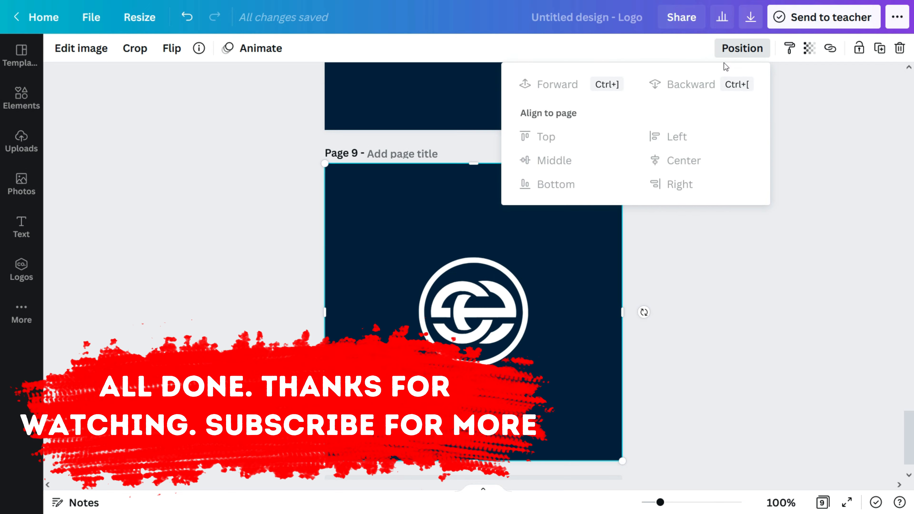
{"action": "left_click", "coordinate": [538, 349]}
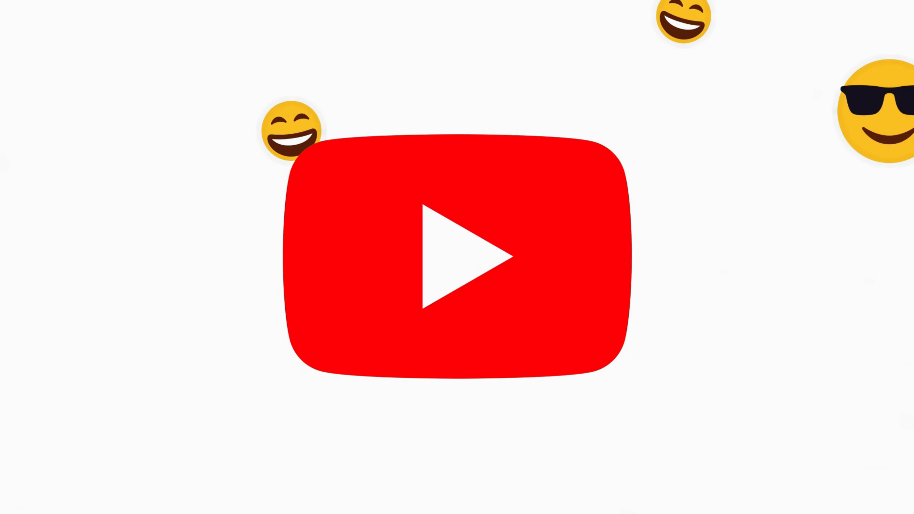